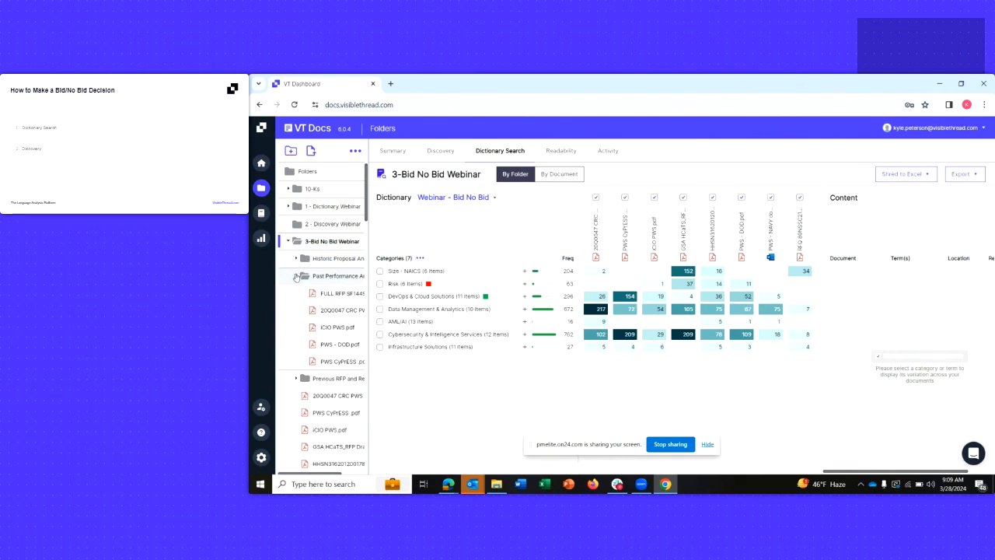
# - Collapse the Past Performance folder in the folder tree and expand all categories of the Webinar - Bid No Bid dictionary
pyautogui.click(296, 277)
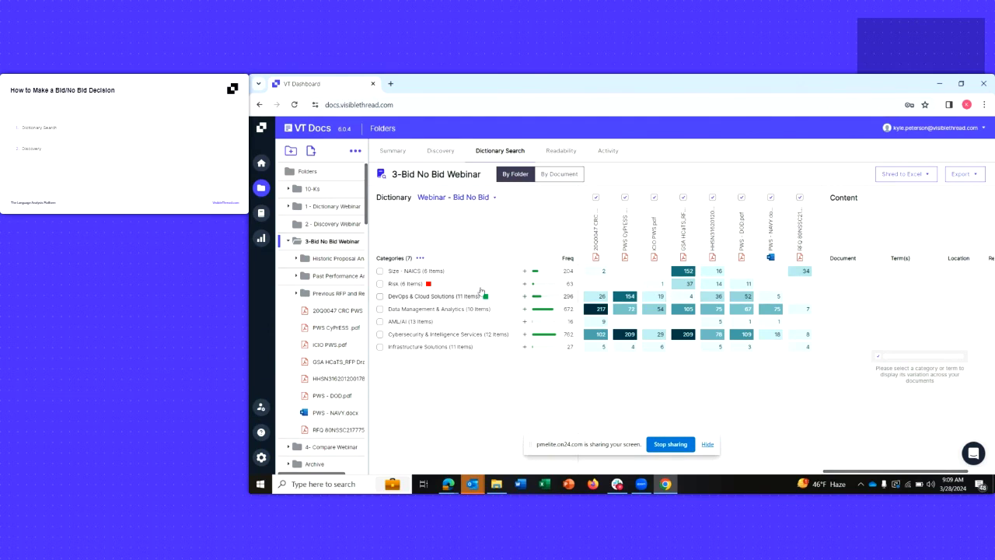
pyautogui.click(420, 258)
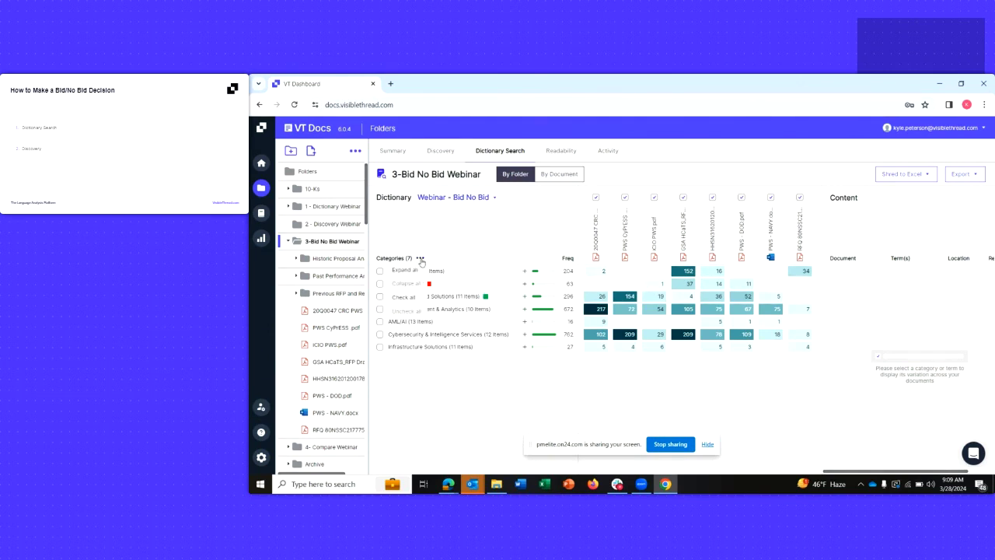
pyautogui.click(407, 271)
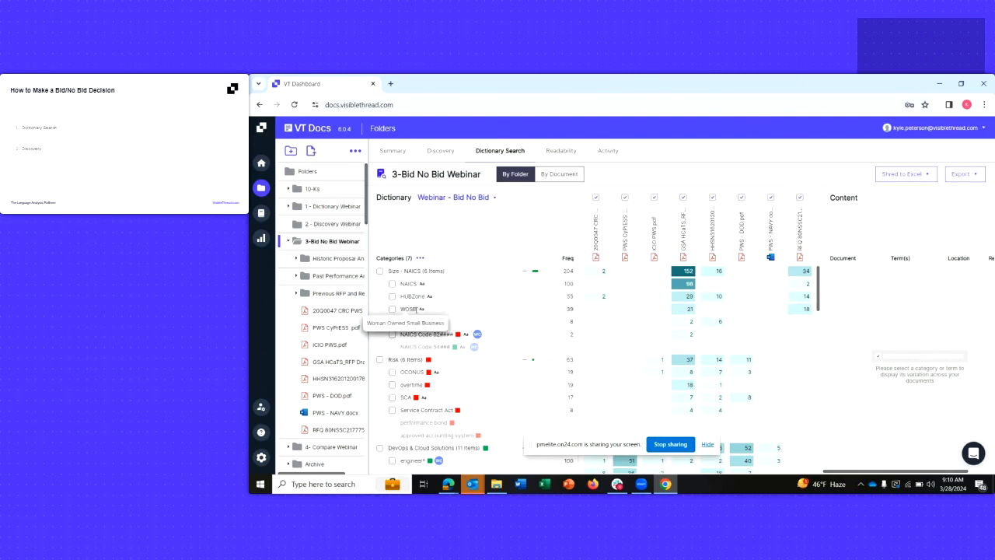
# - Examine the terms and per-document hits under Size - NAICS, Risk, DevOps & Cloud Solutions and Data Management & Analytics
pyautogui.scroll(-3, 420, 314)
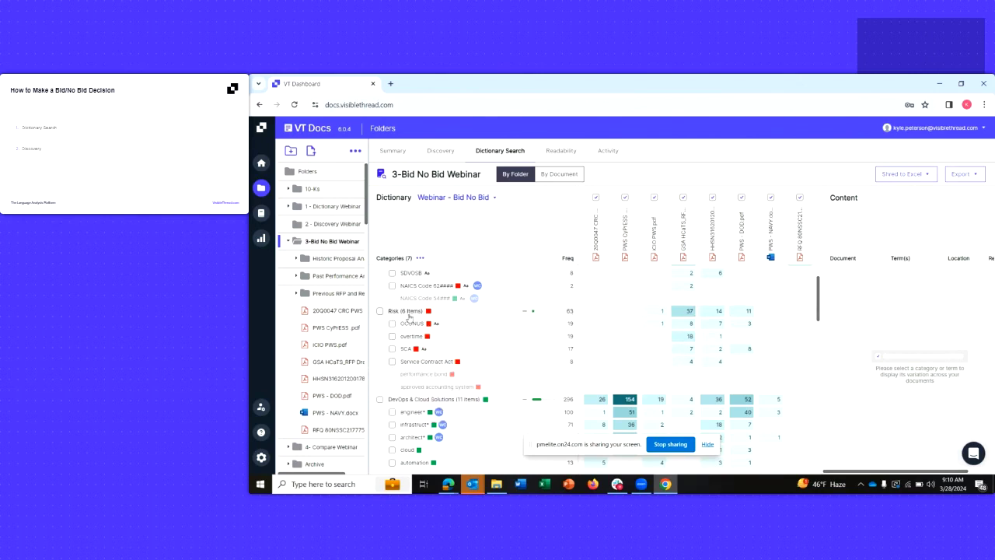
pyautogui.scroll(-2, 408, 316)
pyautogui.scroll(3, 413, 317)
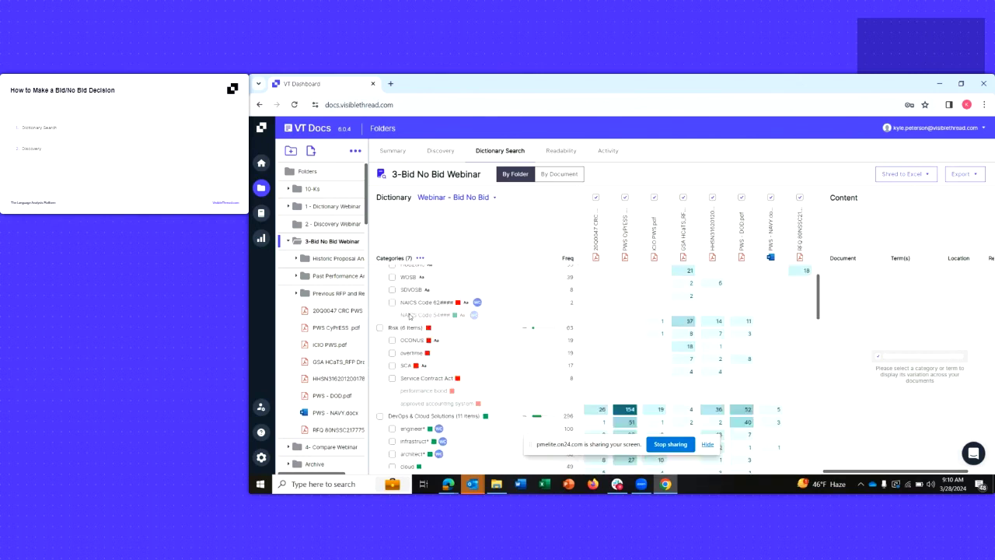
pyautogui.scroll(-3, 412, 315)
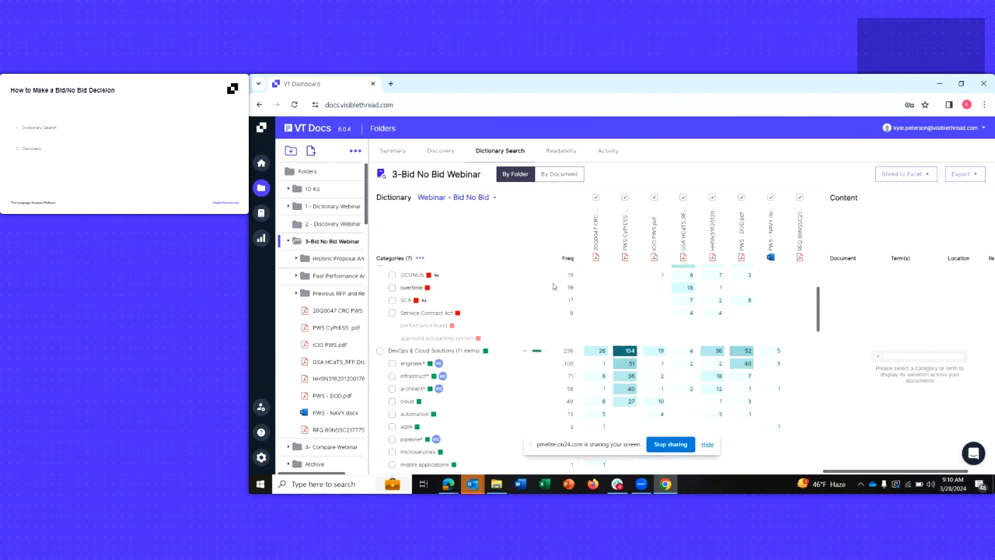
pyautogui.scroll(-1, 497, 311)
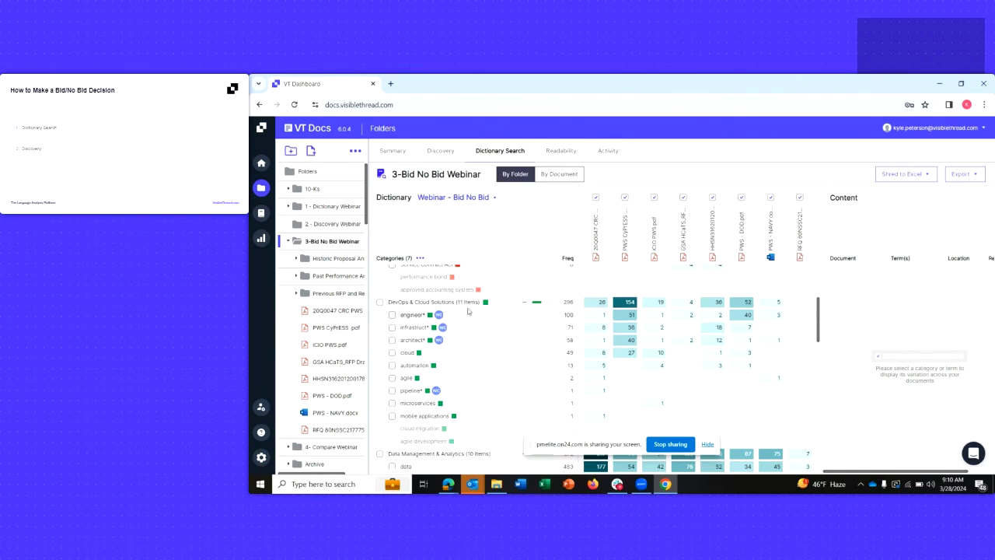
pyautogui.scroll(-5, 463, 303)
pyautogui.scroll(2, 449, 292)
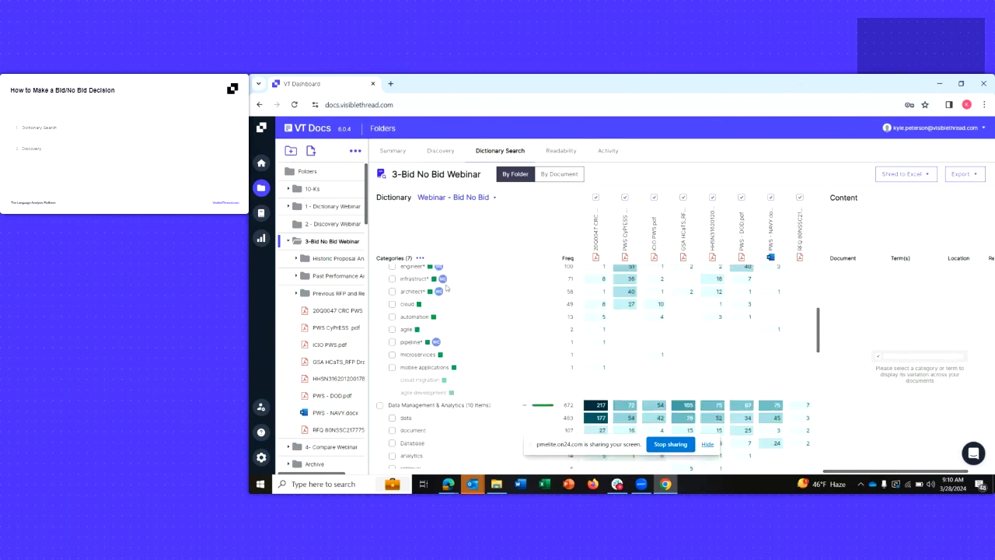
pyautogui.scroll(1, 447, 287)
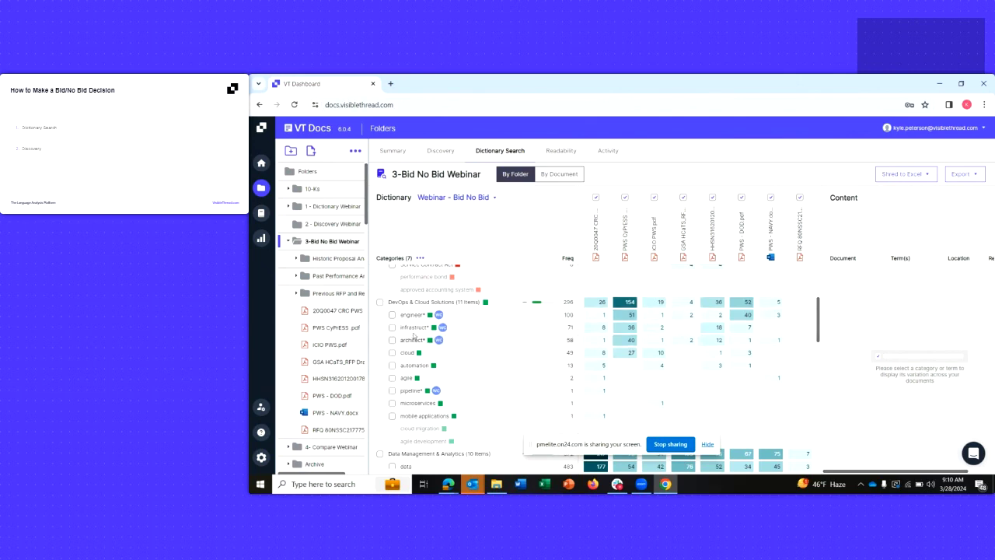
# - Review the Data Management & Analytics and AML/AI terms with the categories above them collapsed, and expand those categories again
pyautogui.click(525, 304)
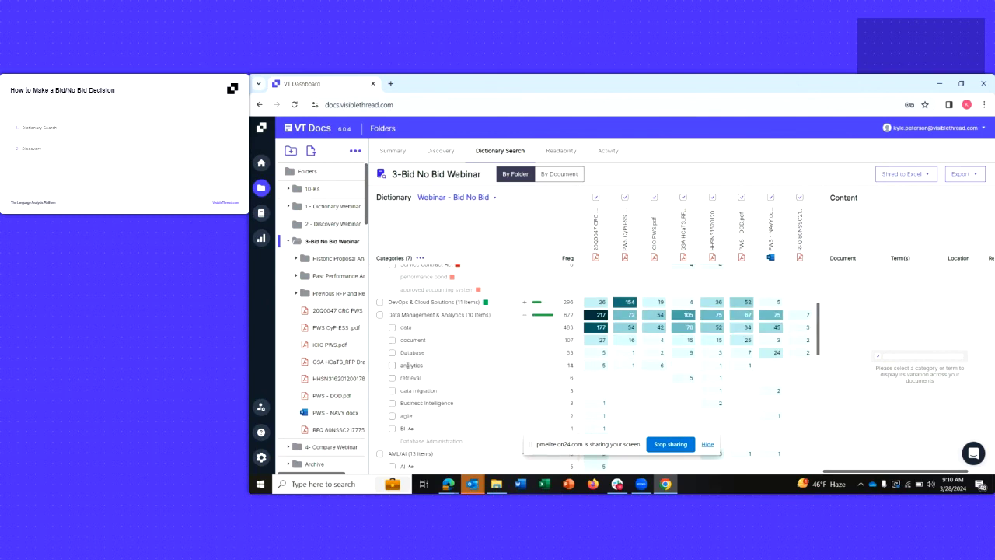
pyautogui.click(526, 316)
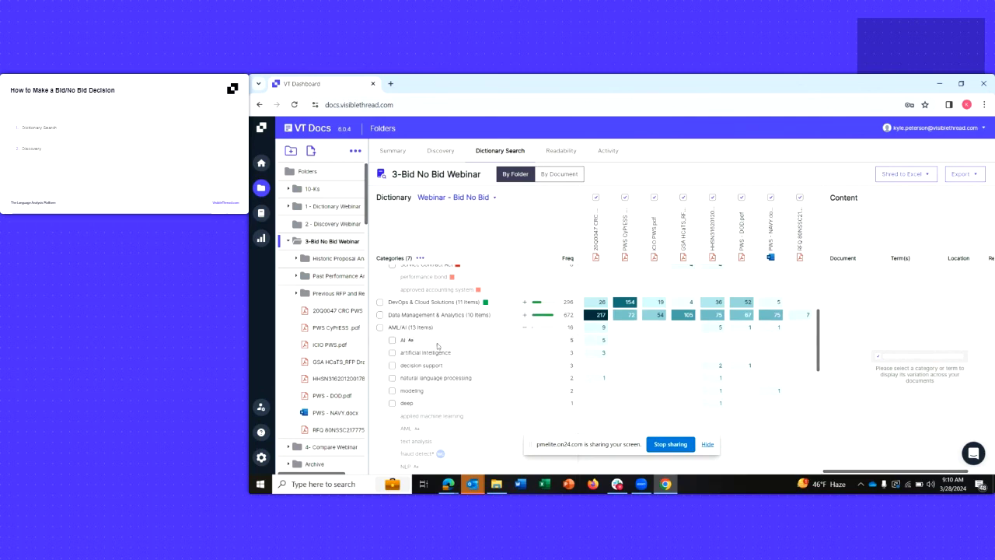
pyautogui.click(526, 315)
pyautogui.click(525, 303)
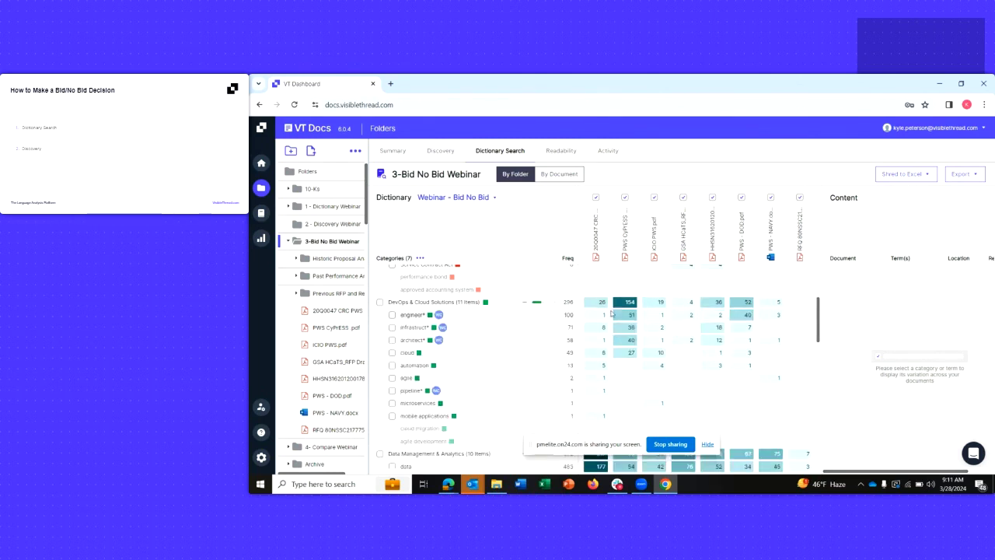
pyautogui.scroll(1, 614, 307)
pyautogui.scroll(1, 613, 314)
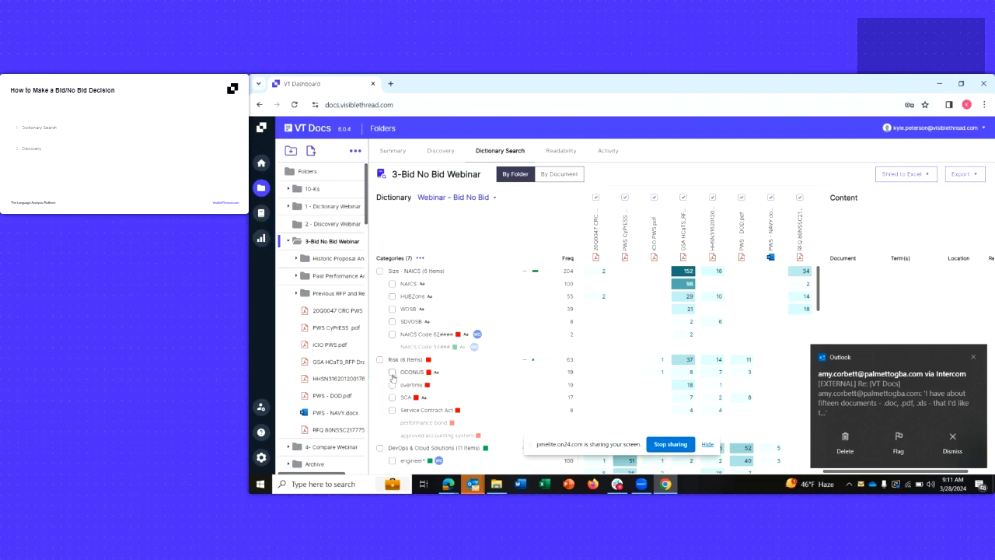
# - Select the OCONUS term under Risk, read its matching passages in a widened content pane, and restore the pane's width
pyautogui.click(393, 375)
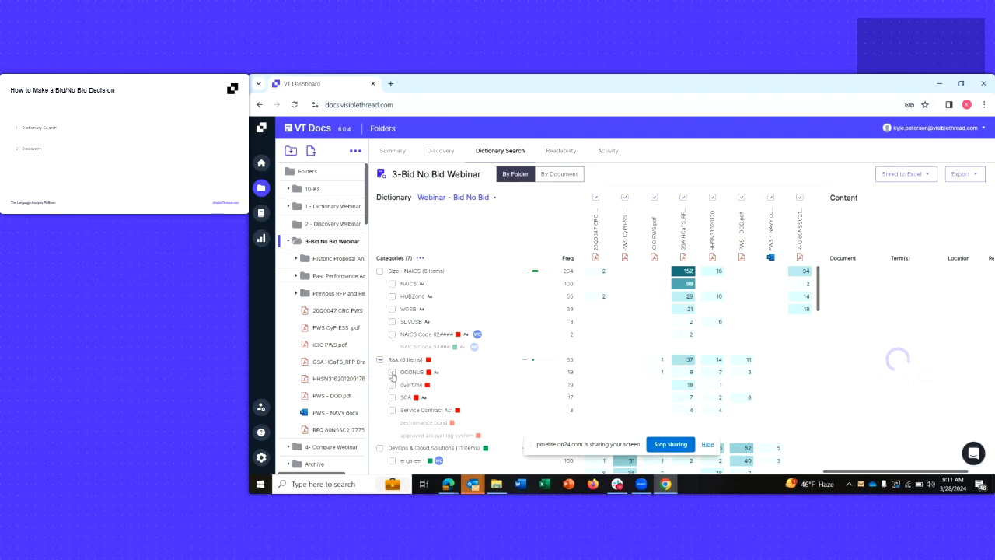
pyautogui.moveTo(820, 302); pyautogui.dragTo(694, 311)
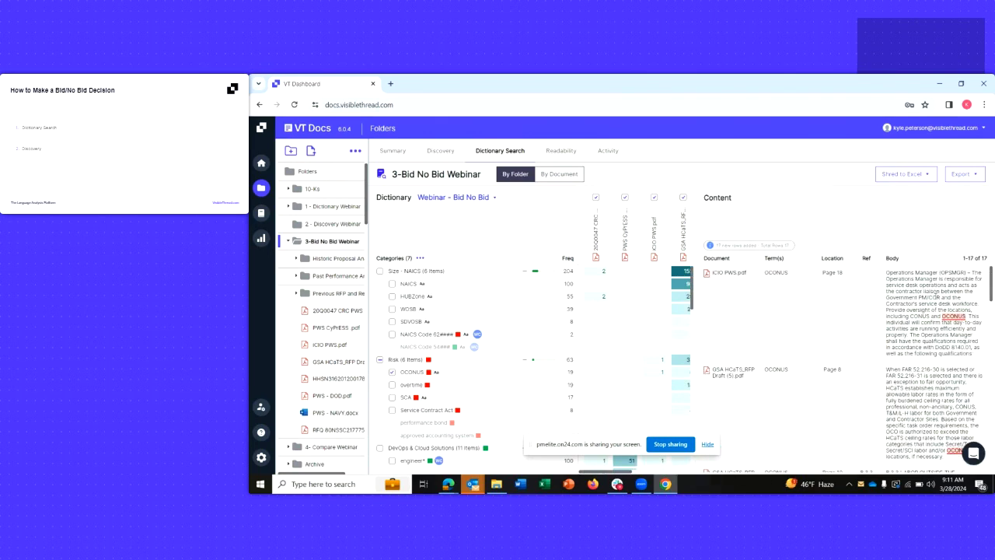
pyautogui.scroll(-2, 853, 321)
pyautogui.scroll(2, 818, 316)
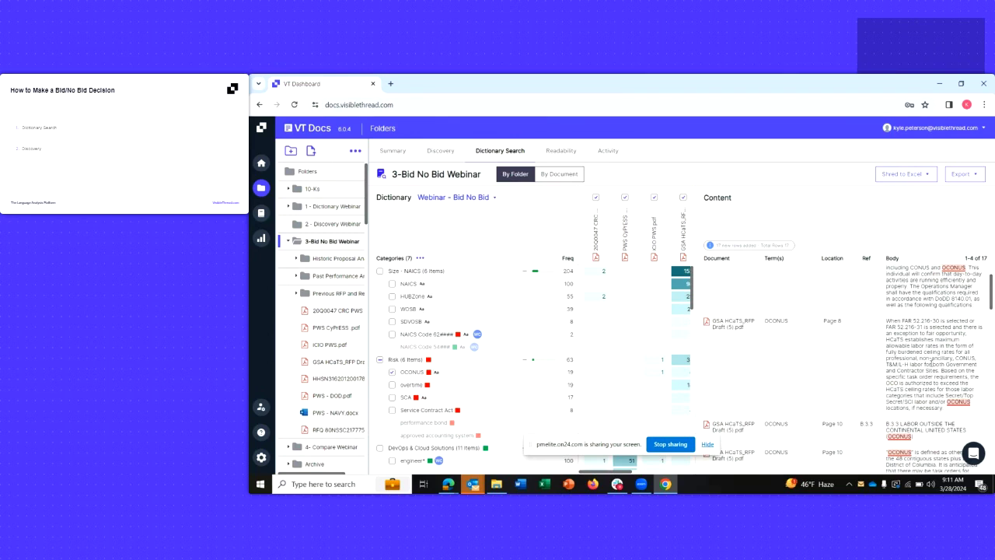
pyautogui.scroll(-2, 931, 362)
pyautogui.scroll(2, 930, 362)
pyautogui.moveTo(693, 224); pyautogui.dragTo(818, 239)
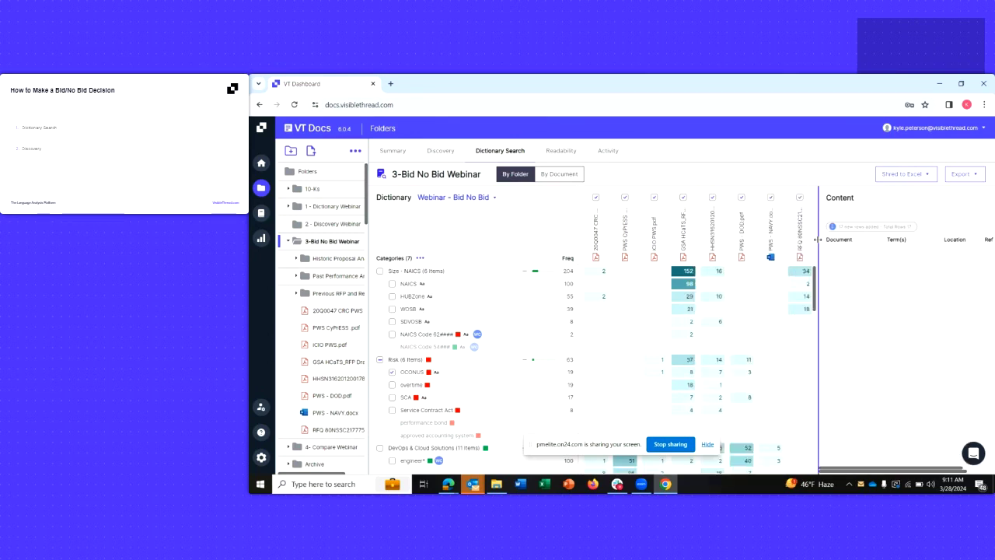
# - Select every category and term of the dictionary, dismiss the OneDrive notification, and slightly widen the search results pane
pyautogui.click(420, 258)
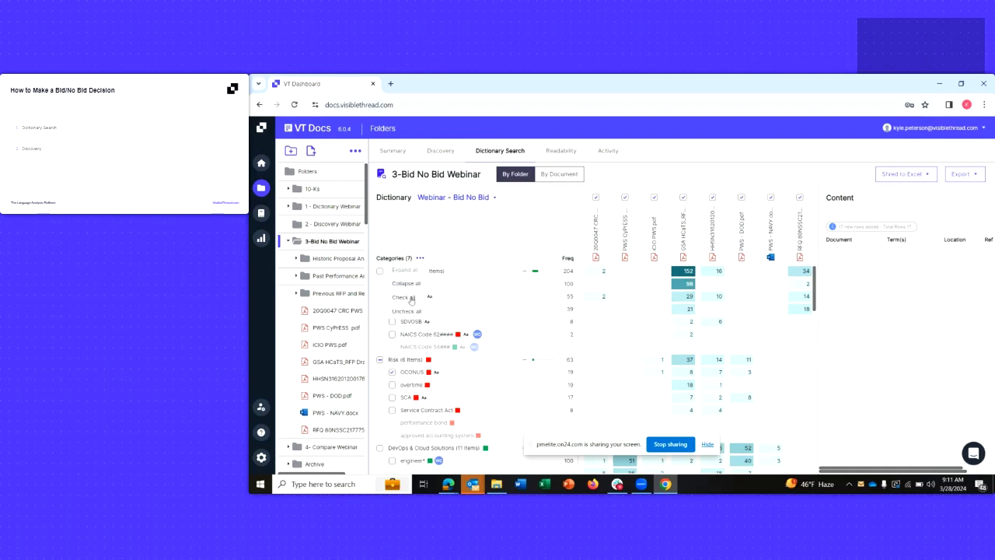
pyautogui.click(409, 297)
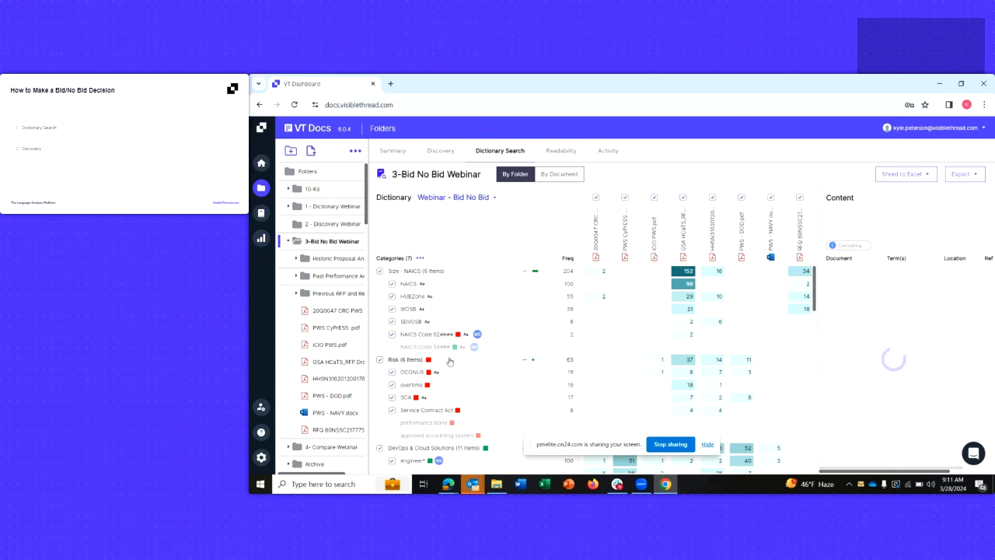
pyautogui.scroll(-3, 459, 360)
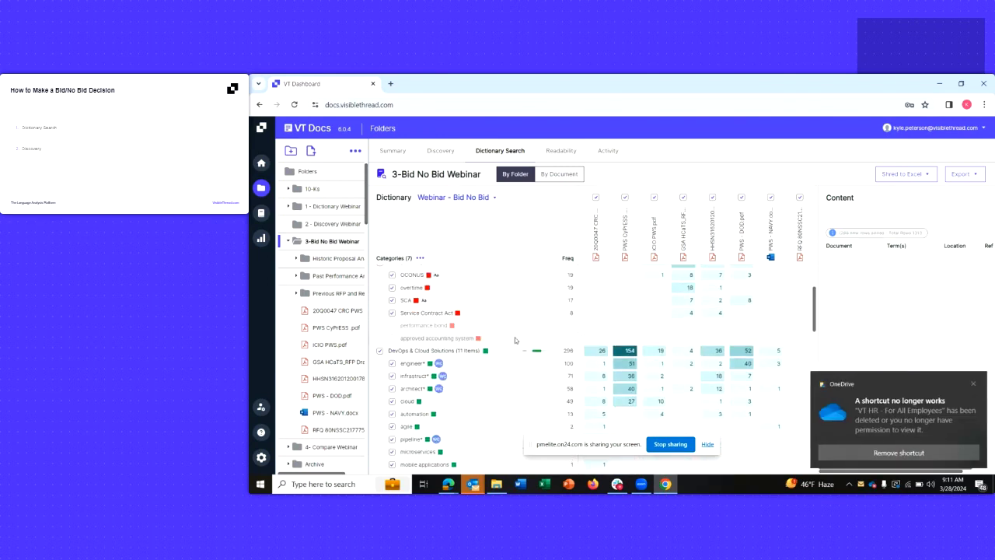
pyautogui.scroll(3, 468, 358)
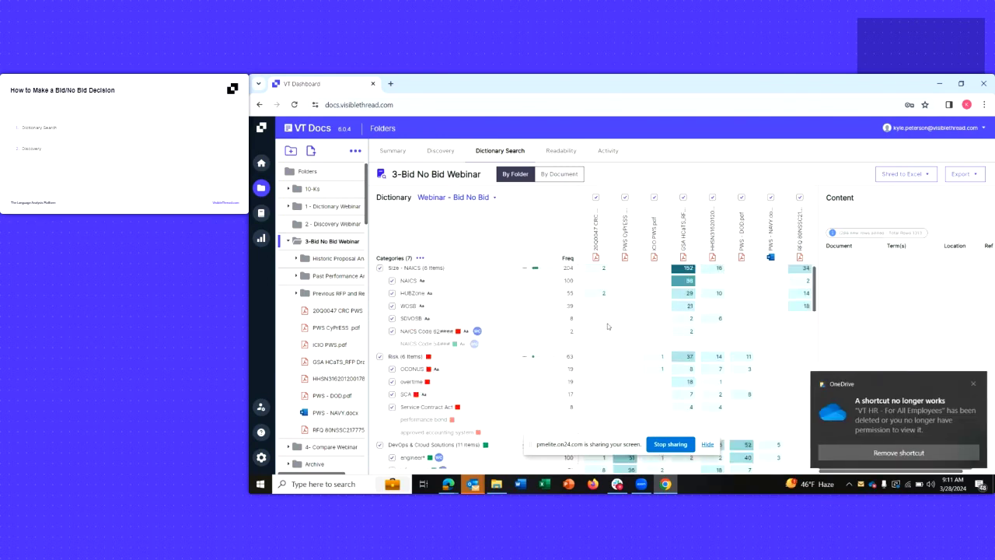
pyautogui.click(973, 384)
pyautogui.moveTo(817, 284); pyautogui.dragTo(840, 256)
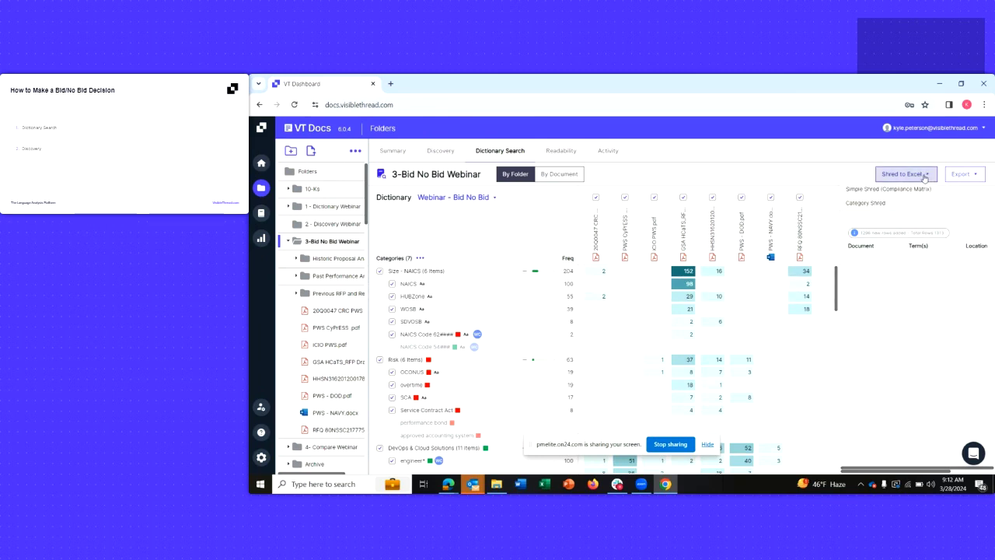
# - Set up a Category Shred to Excel that includes all of the folder's documents and proceed to its options
pyautogui.click(924, 178)
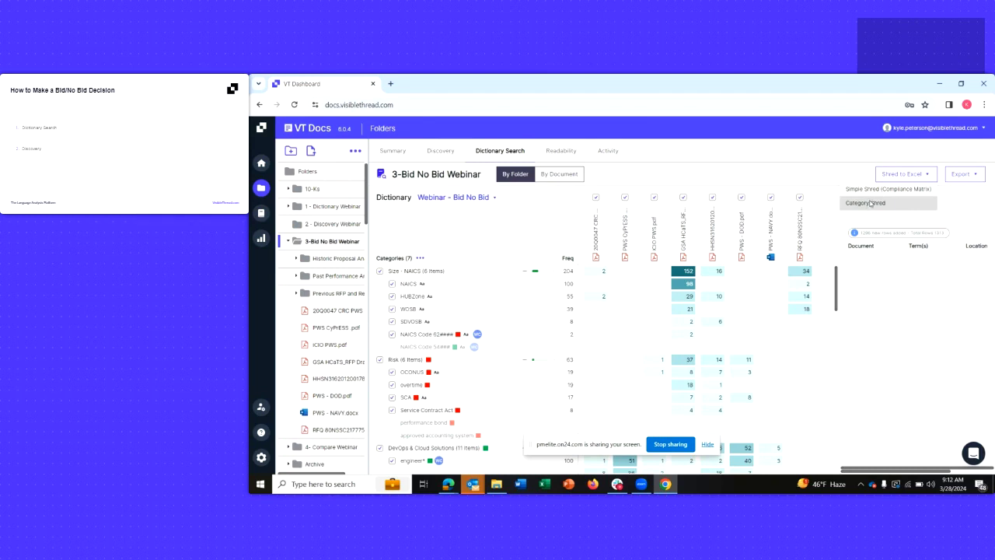
pyautogui.click(870, 203)
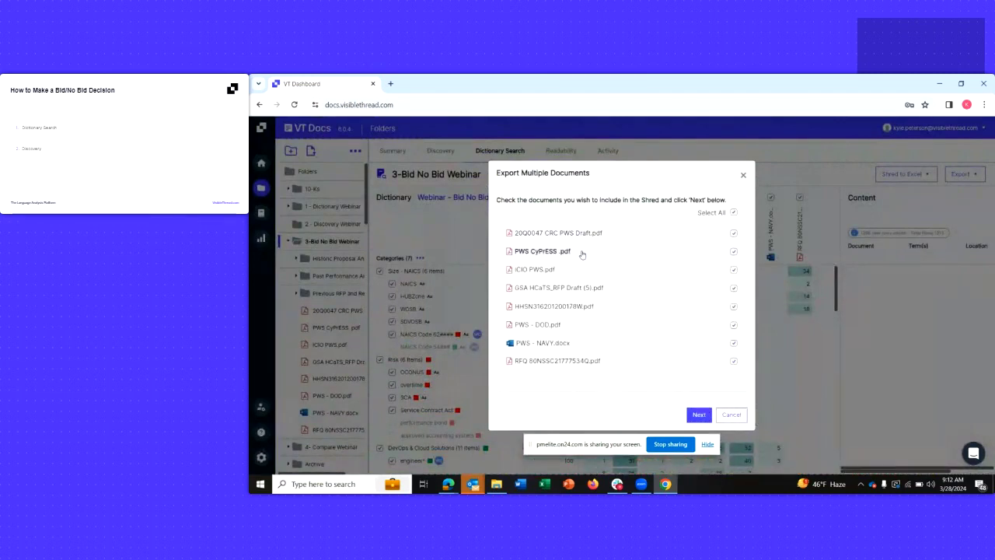
pyautogui.click(734, 233)
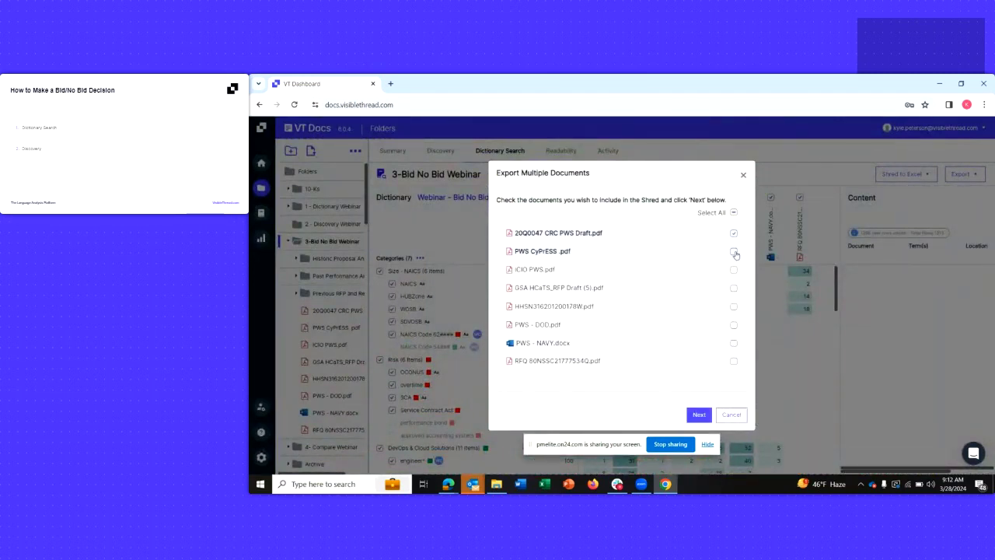
pyautogui.click(699, 414)
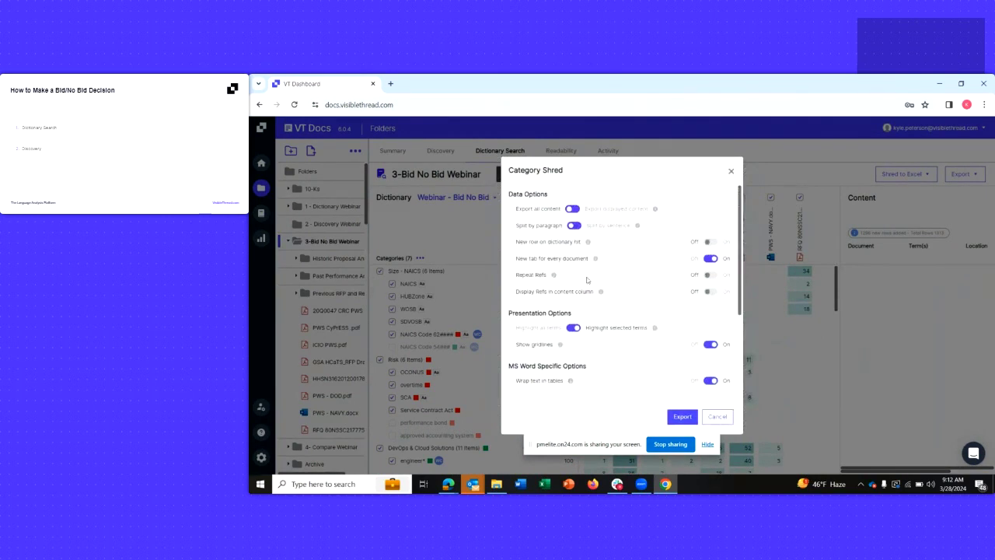
# - Review the Category Shred options, export the shred with them as set, and open the downloaded workbook in Excel
pyautogui.scroll(-5, 602, 269)
pyautogui.scroll(5, 602, 269)
pyautogui.click(683, 417)
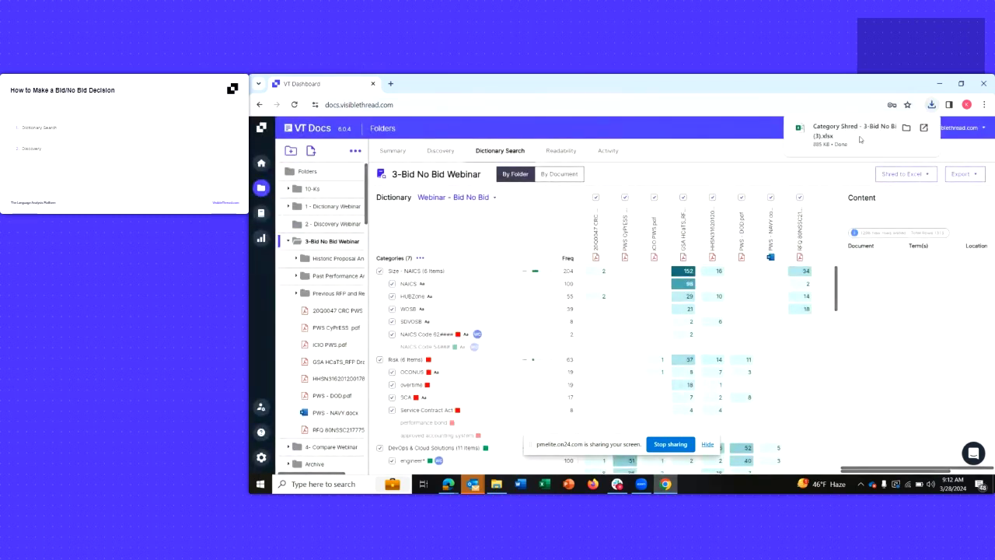
pyautogui.click(860, 139)
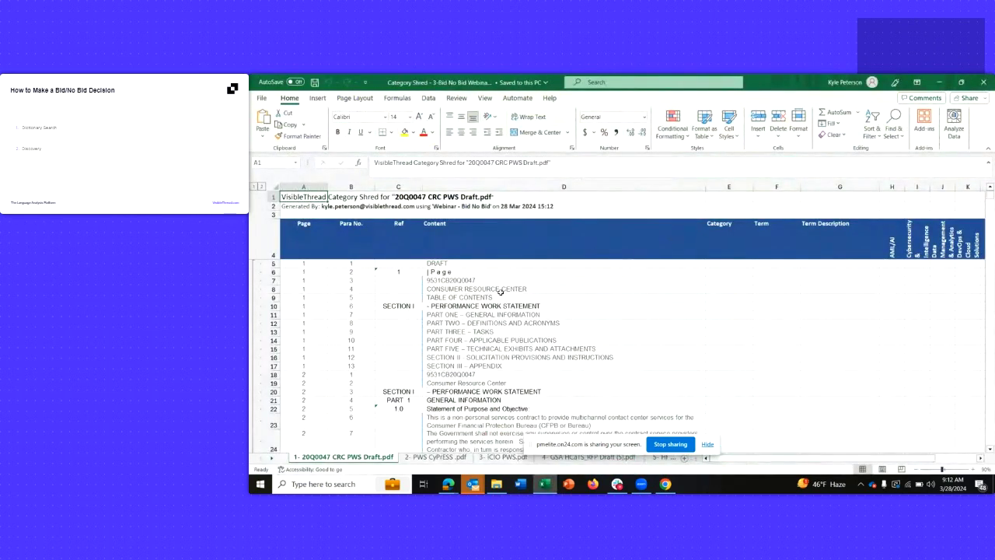
# - Hide the screen-sharing notice and examine the 20Q0047 CRC PWS Draft.pdf sheet, comparing the row 28 paragraph with its Data Management & Analytics mark
pyautogui.click(708, 445)
pyautogui.scroll(-5, 532, 438)
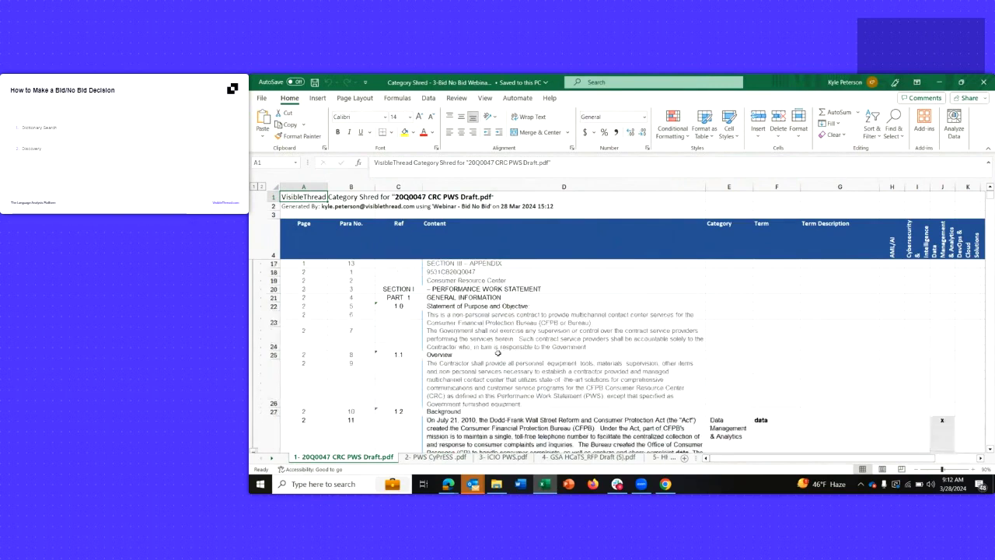
pyautogui.scroll(-1, 506, 336)
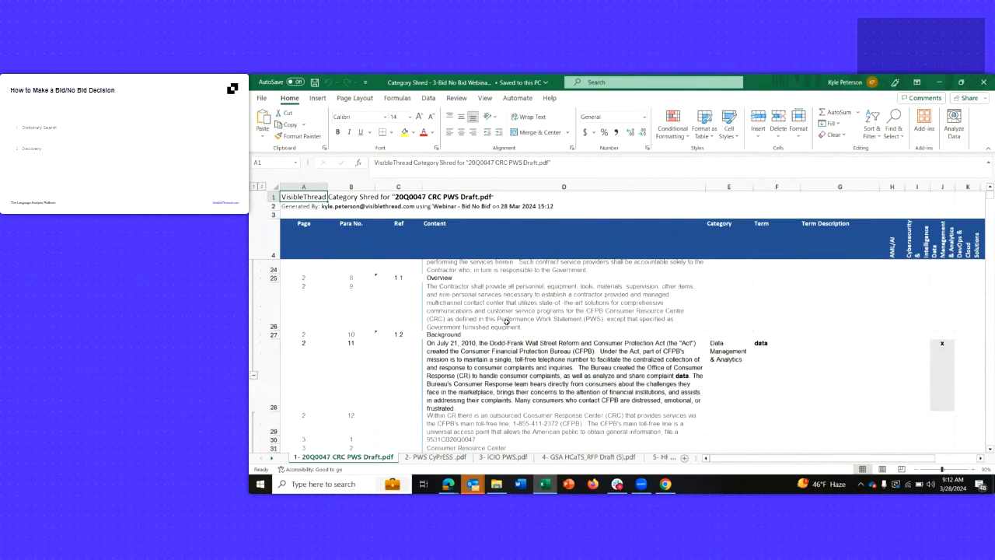
pyautogui.click(500, 342)
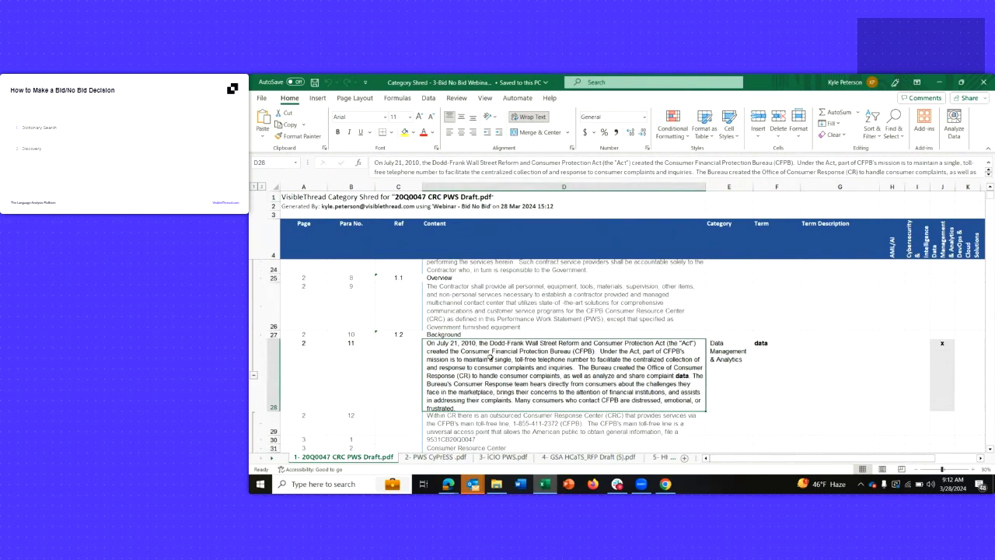
pyautogui.scroll(-1, 490, 356)
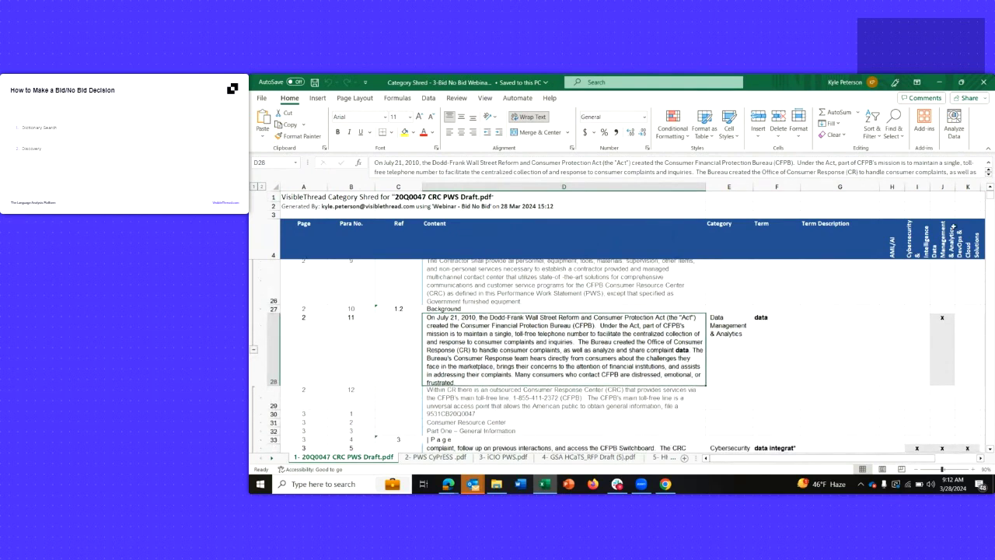
pyautogui.click(952, 329)
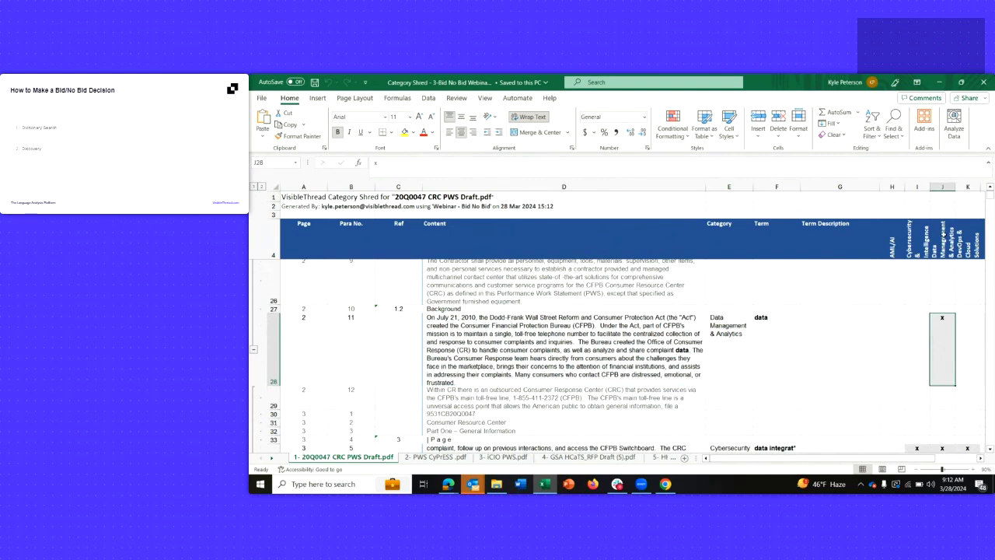
pyautogui.click(945, 244)
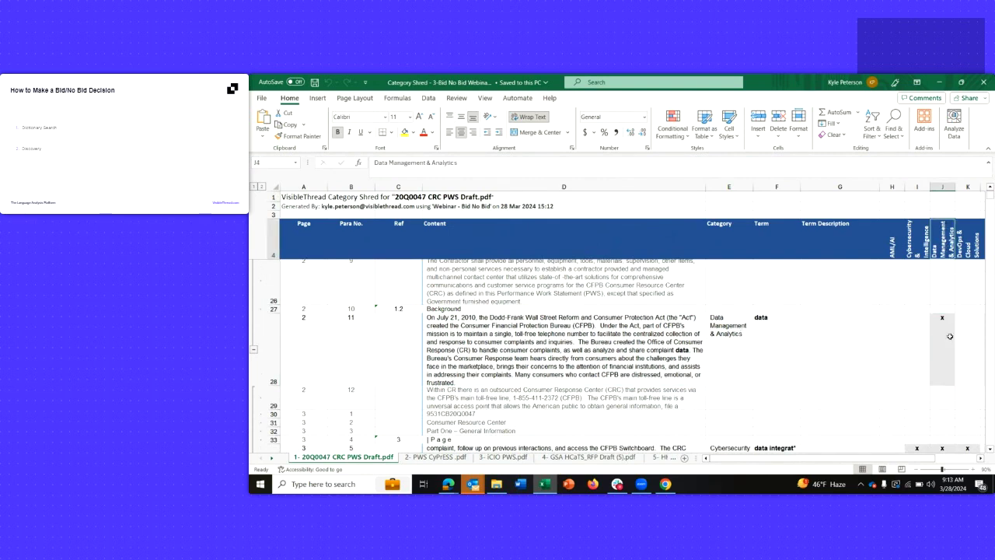
pyautogui.click(950, 326)
pyautogui.scroll(-3, 549, 377)
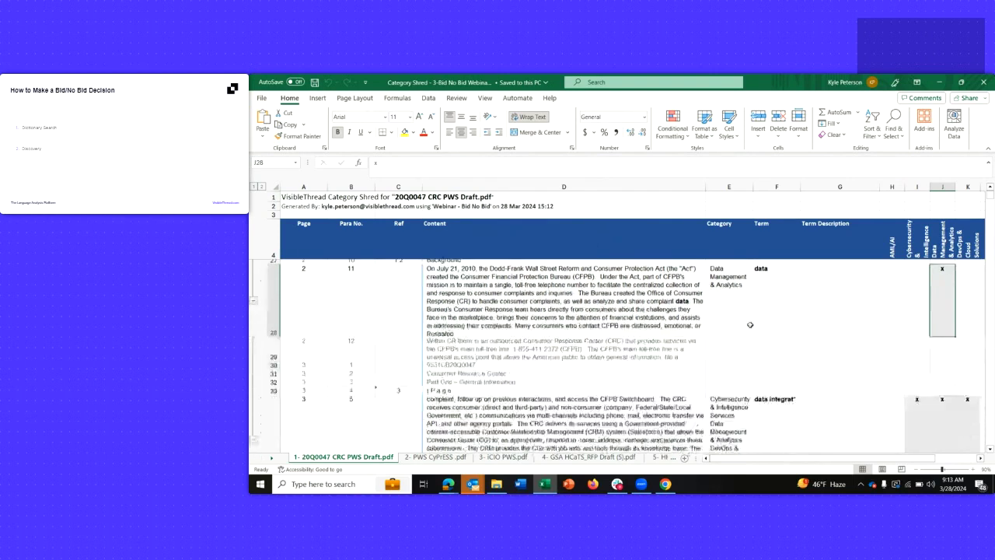
# - Collapse the 20Q0047 CRC PWS Draft.pdf sheet to the paragraphs with dictionary matches, review them, and expand all rows again
pyautogui.scroll(-1, 549, 377)
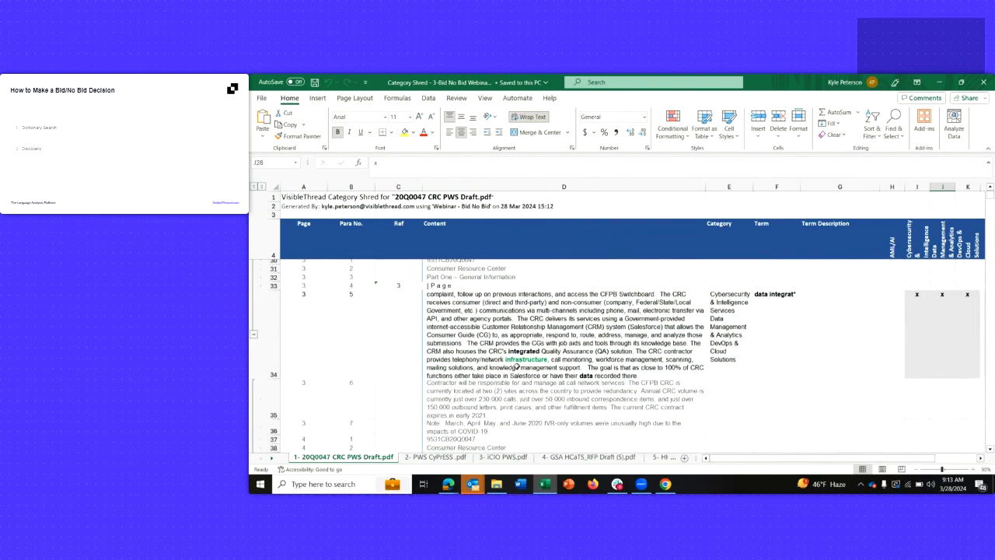
pyautogui.click(254, 188)
pyautogui.scroll(-5, 468, 281)
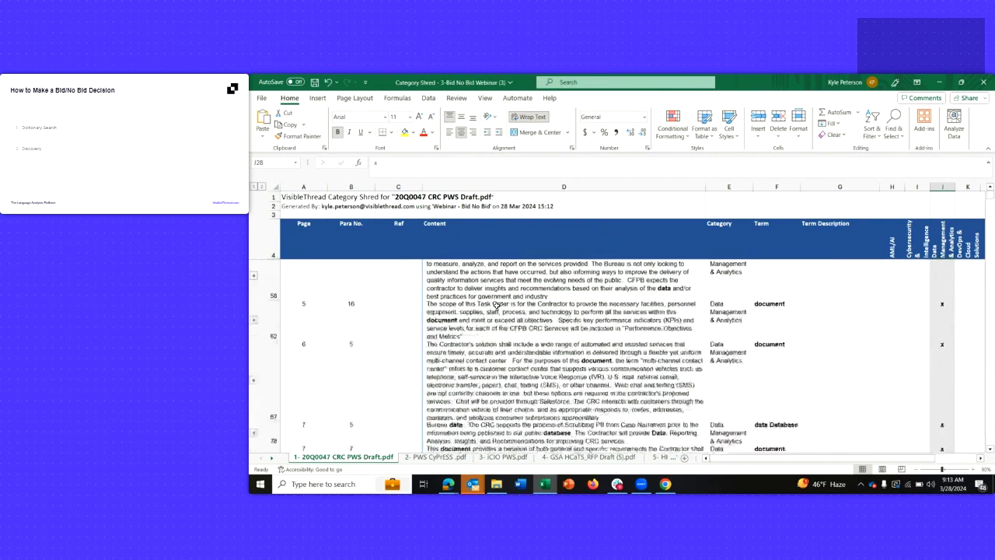
pyautogui.scroll(-10, 487, 302)
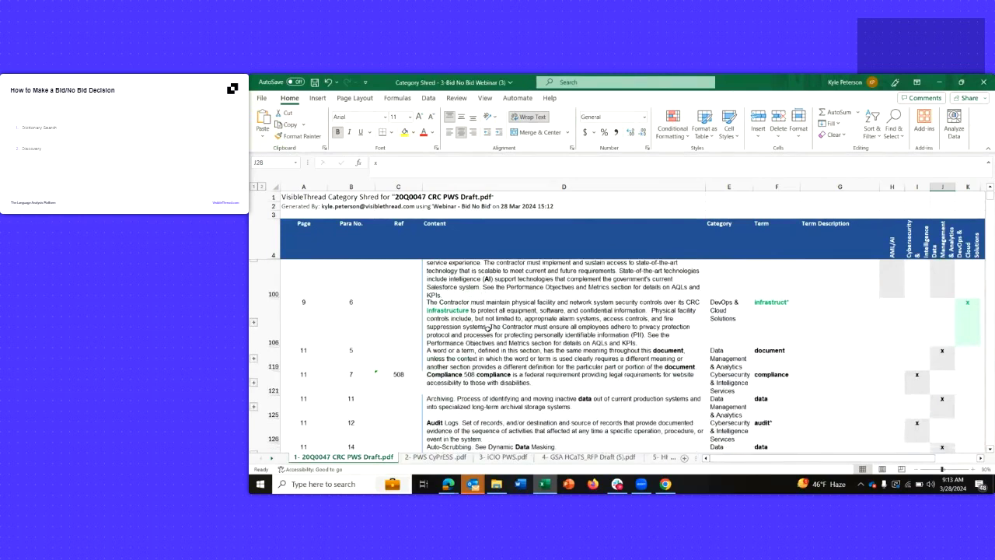
pyautogui.scroll(-8, 495, 325)
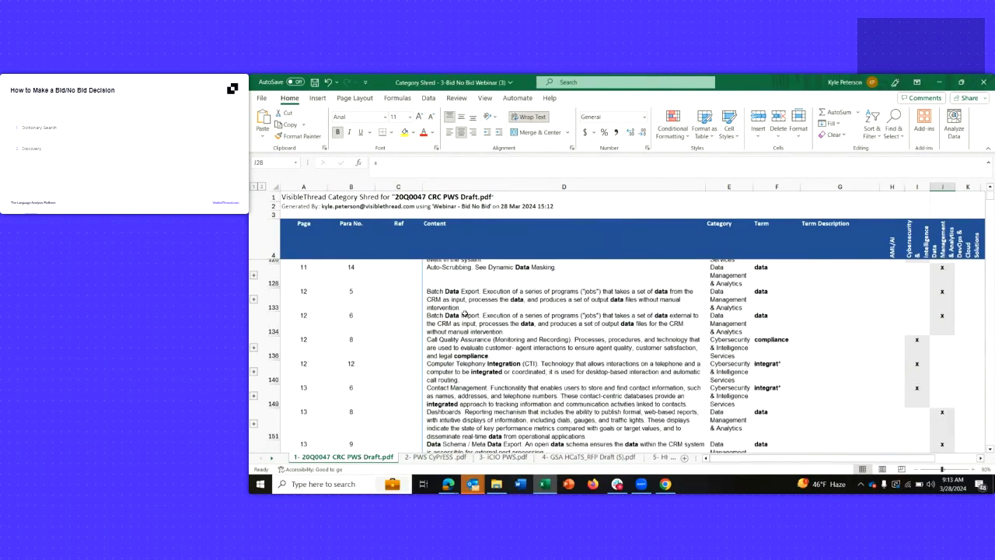
pyautogui.click(262, 188)
pyautogui.scroll(-3, 510, 342)
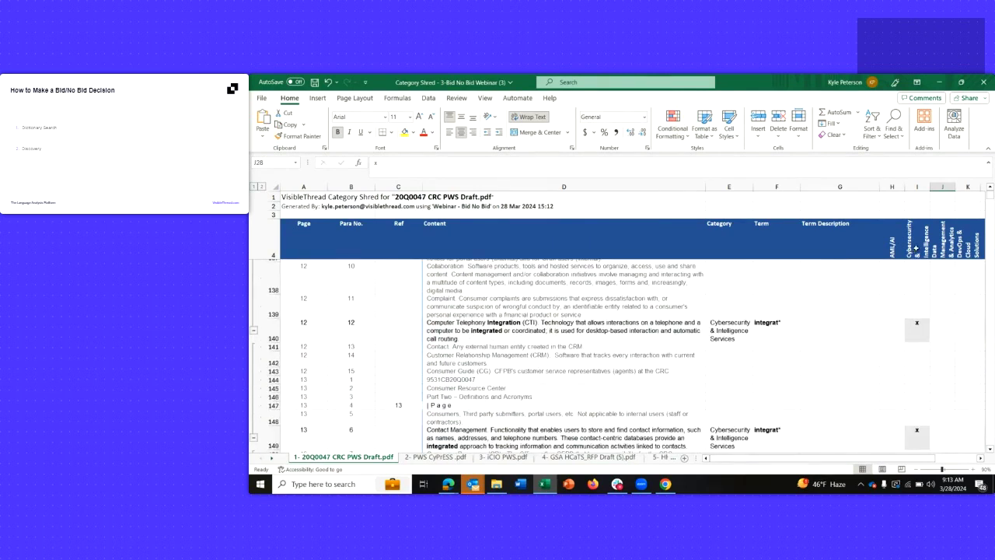
# - Filter the Cybersecurity & Intelligence Services column to the rows marked x and review the filtered paragraphs
pyautogui.click(916, 247)
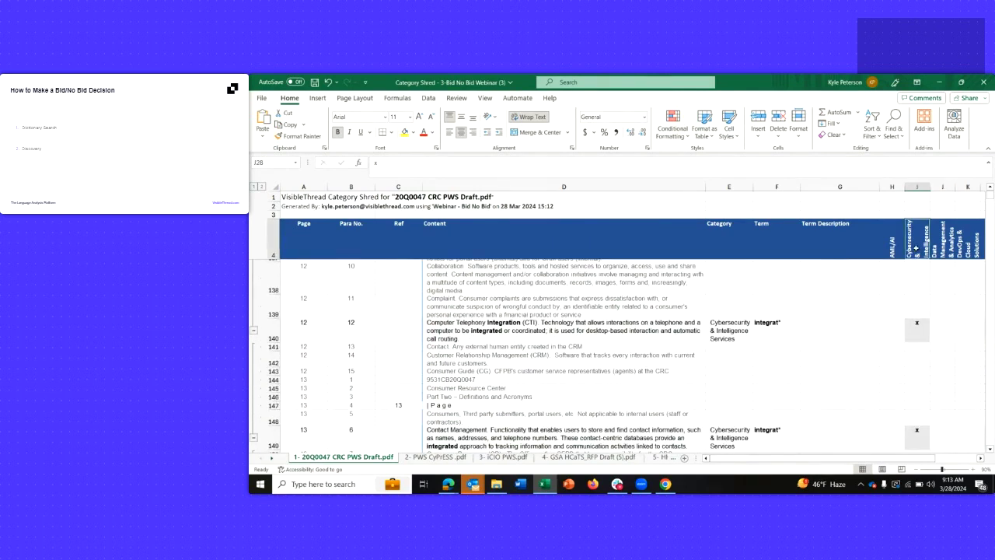
pyautogui.click(428, 98)
pyautogui.click(651, 123)
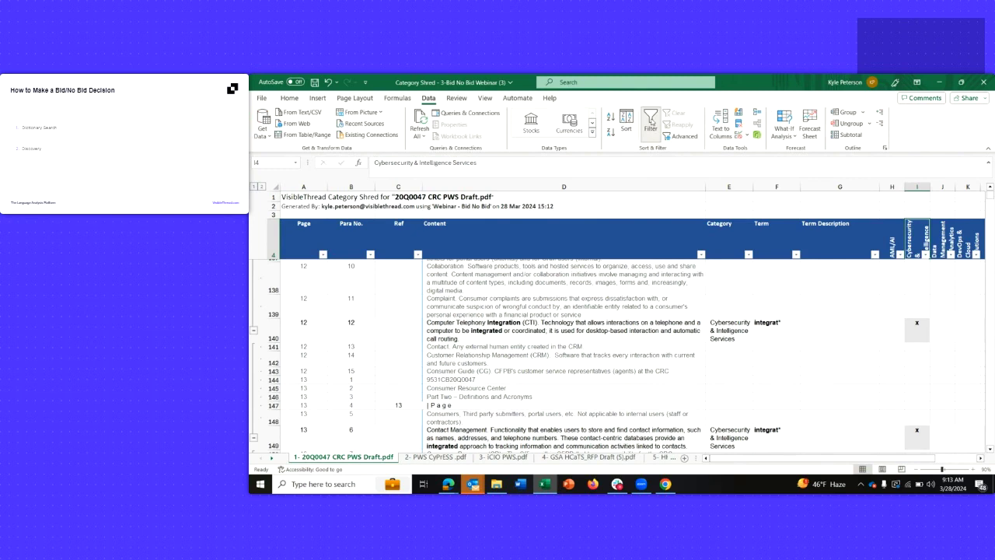
pyautogui.click(926, 253)
pyautogui.click(830, 386)
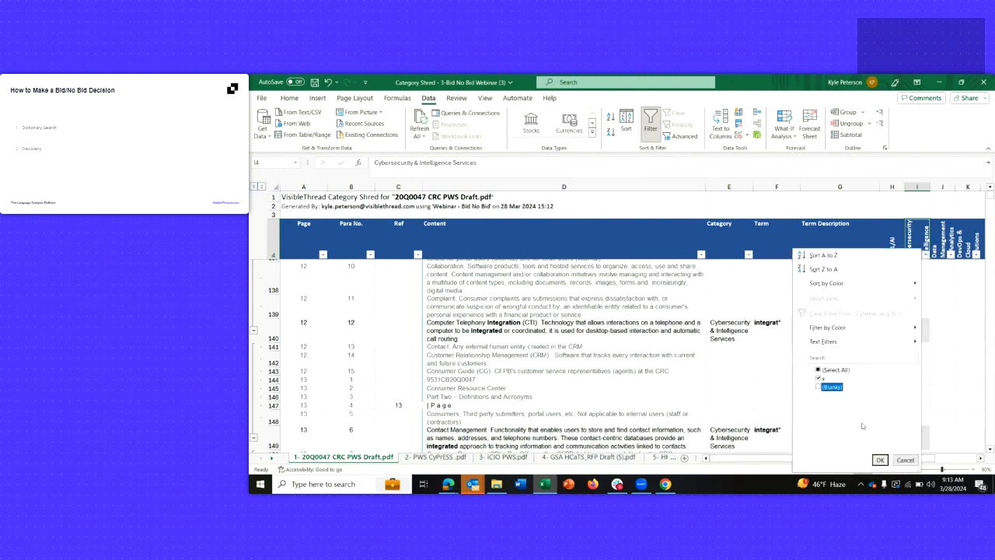
pyautogui.click(880, 460)
pyautogui.scroll(-2, 550, 308)
pyautogui.scroll(-2, 548, 305)
pyautogui.scroll(-2, 487, 342)
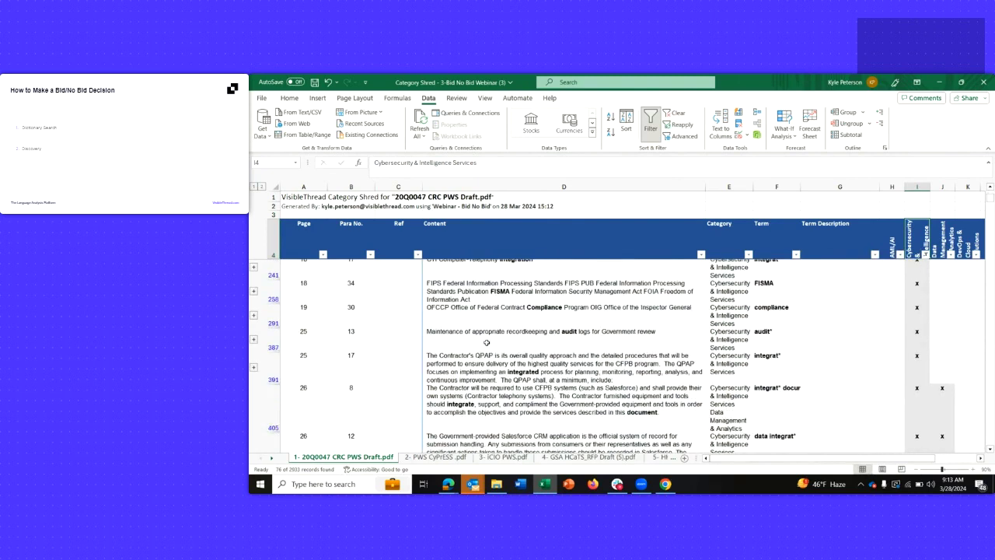
pyautogui.scroll(-2, 487, 342)
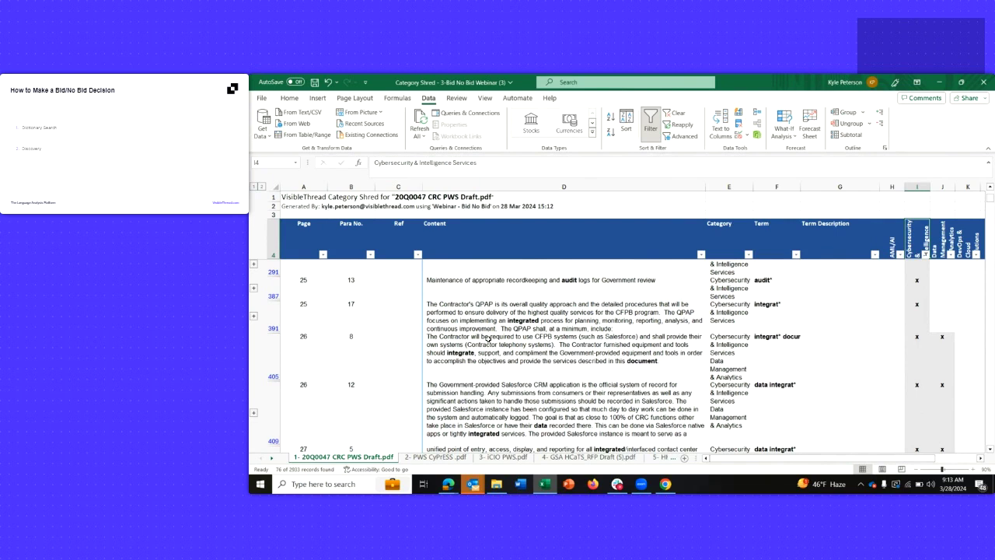
# - Examine the PWS CyPrESS .pdf sheet's matched paragraphs and their category marks, collapsing the rows without matches
pyautogui.click(433, 458)
pyautogui.scroll(-7, 529, 313)
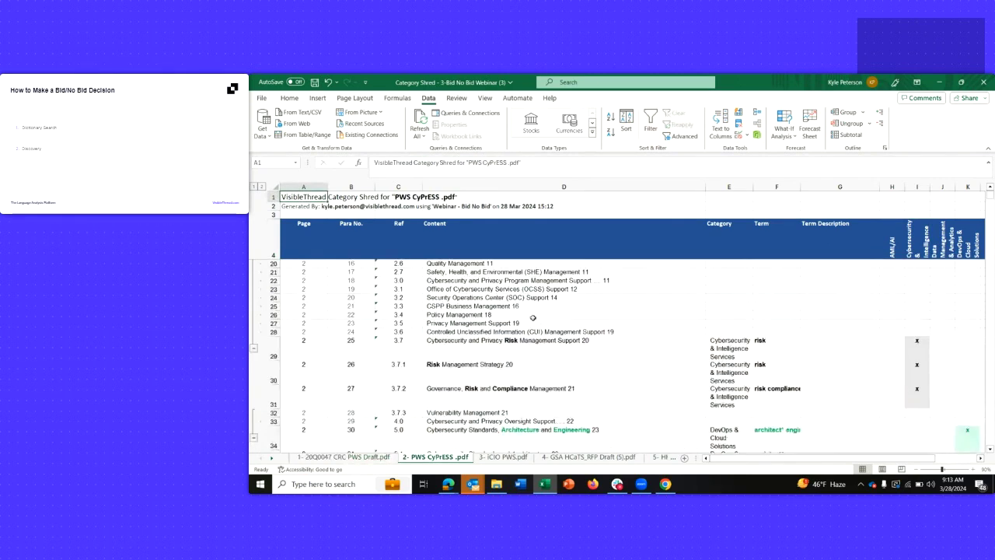
pyautogui.scroll(-2, 529, 313)
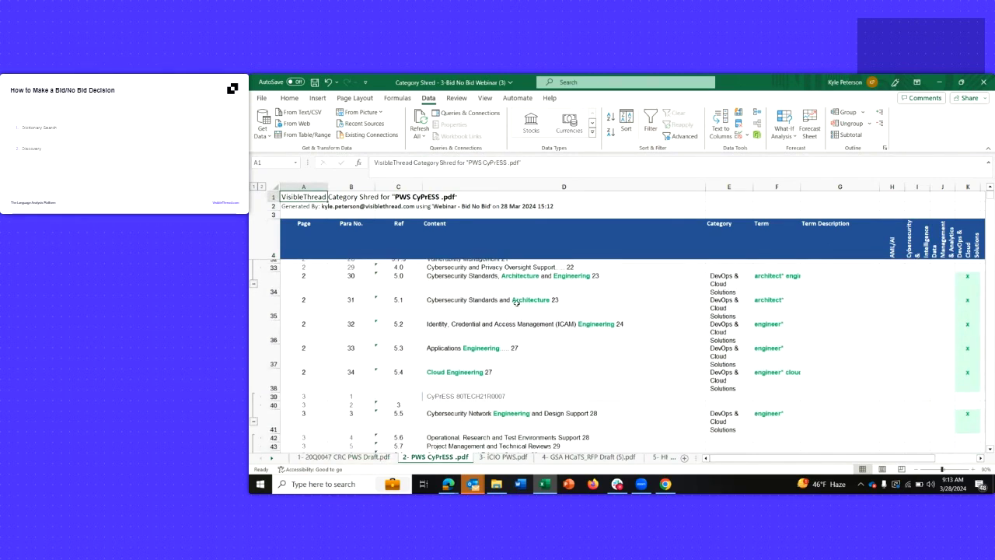
pyautogui.scroll(-1, 502, 335)
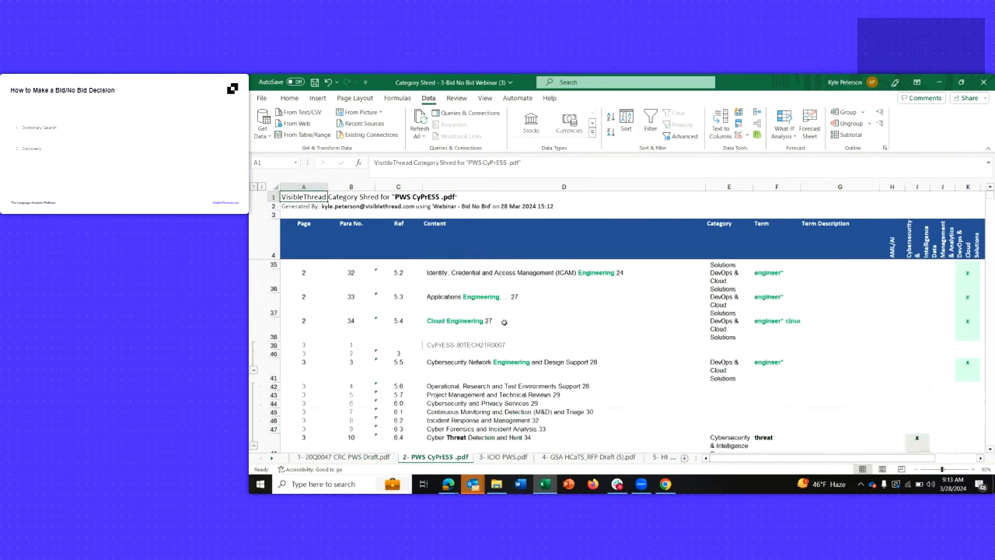
pyautogui.scroll(-1, 526, 340)
pyautogui.scroll(-5, 527, 340)
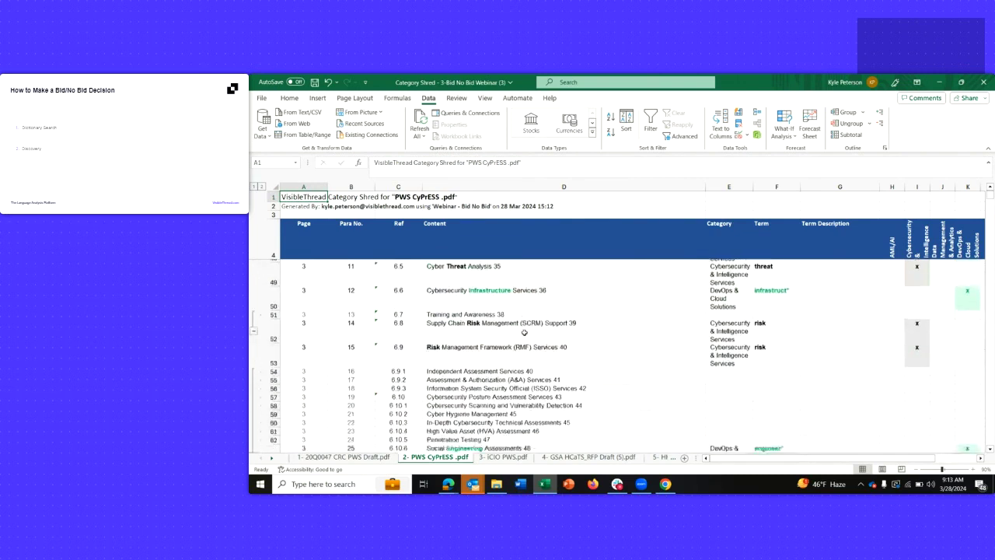
pyautogui.scroll(-15, 462, 313)
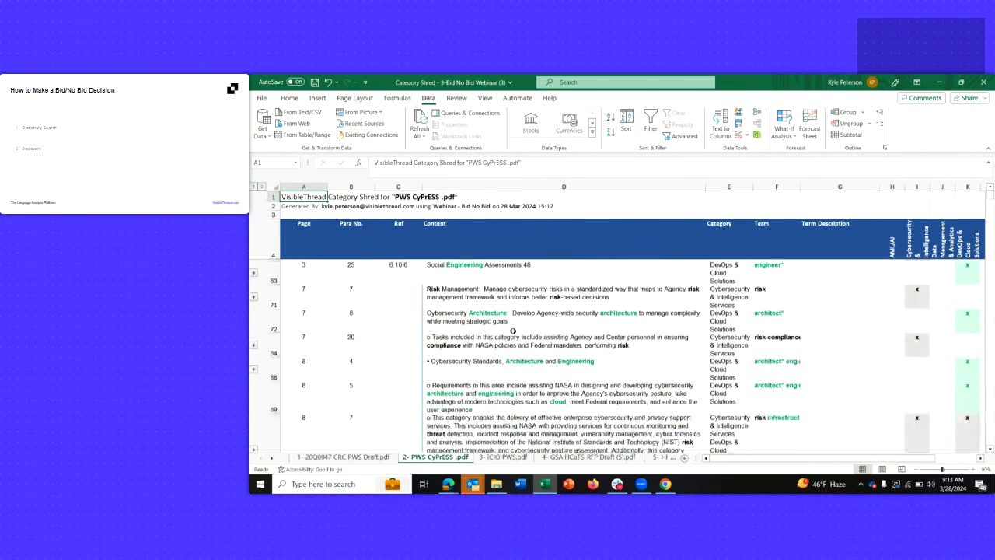
pyautogui.scroll(-3, 513, 332)
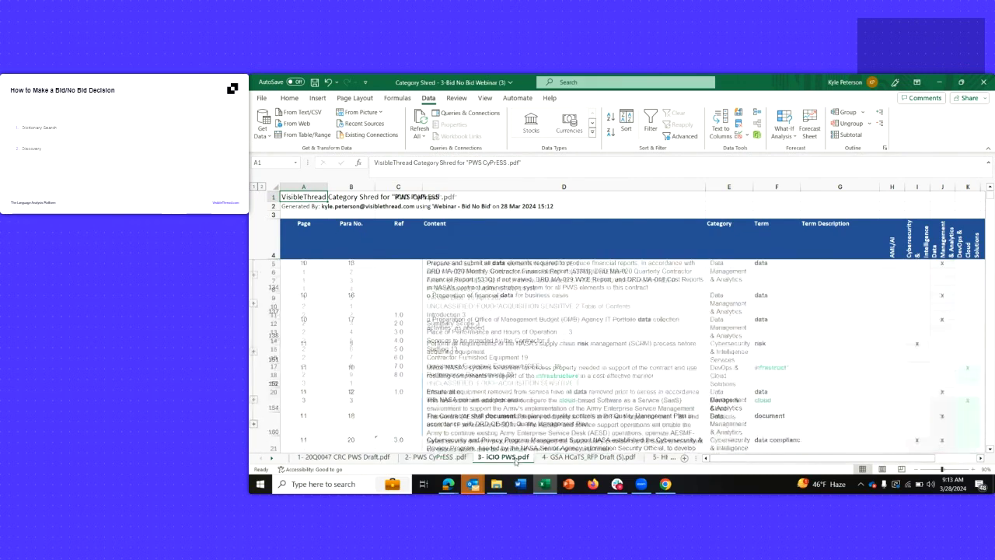
pyautogui.click(634, 458)
pyautogui.click(660, 457)
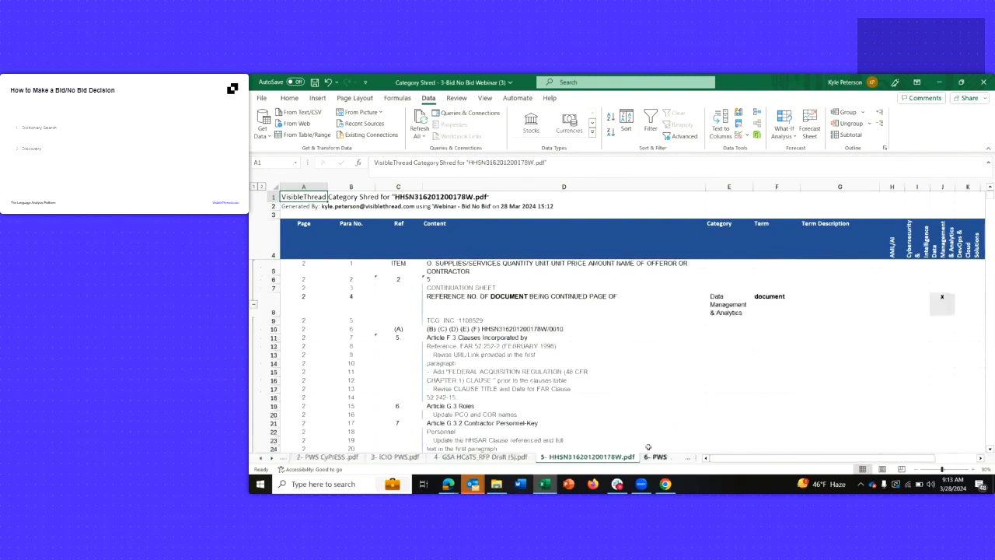
pyautogui.click(254, 186)
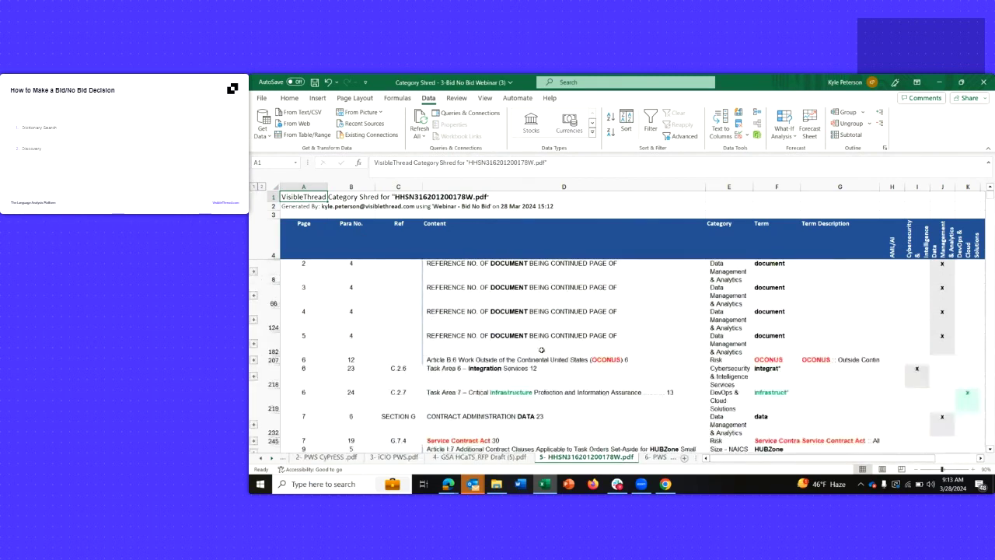
pyautogui.scroll(-1, 539, 351)
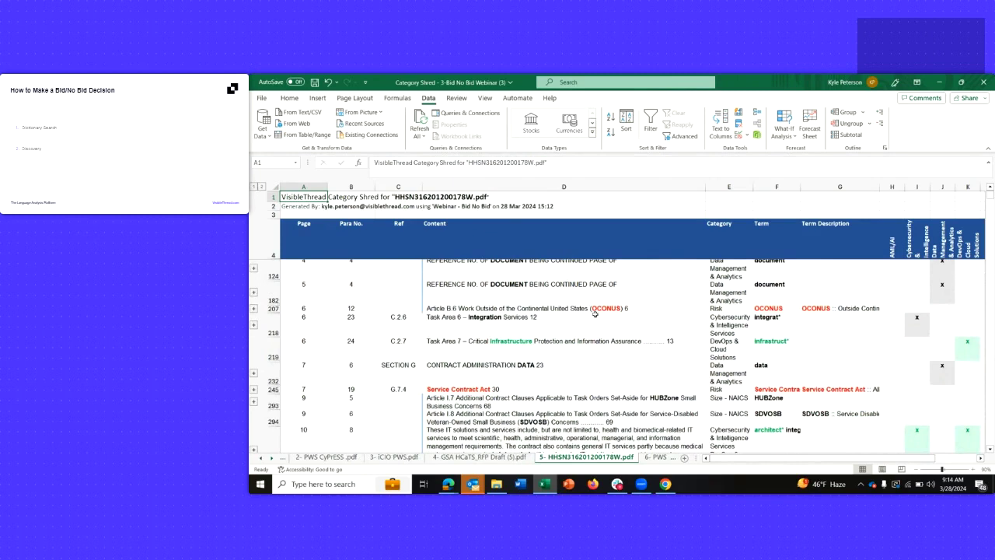
pyautogui.scroll(-1, 545, 315)
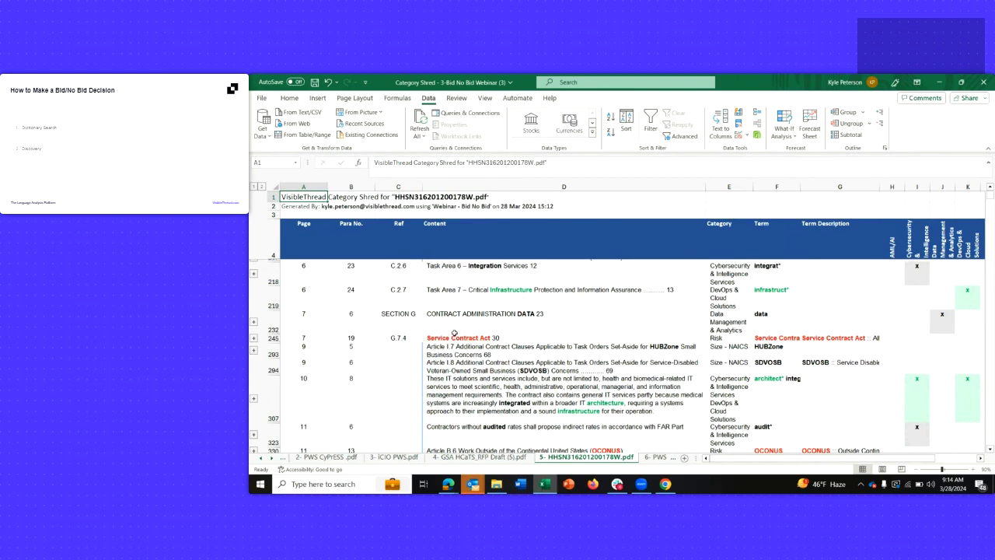
pyautogui.scroll(-3, 458, 347)
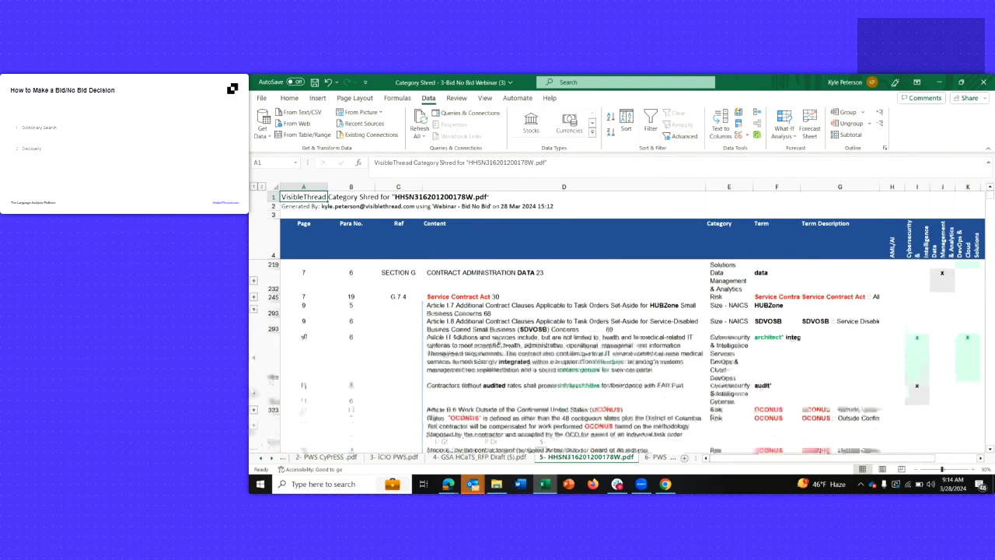
pyautogui.moveTo(772, 457); pyautogui.dragTo(809, 454)
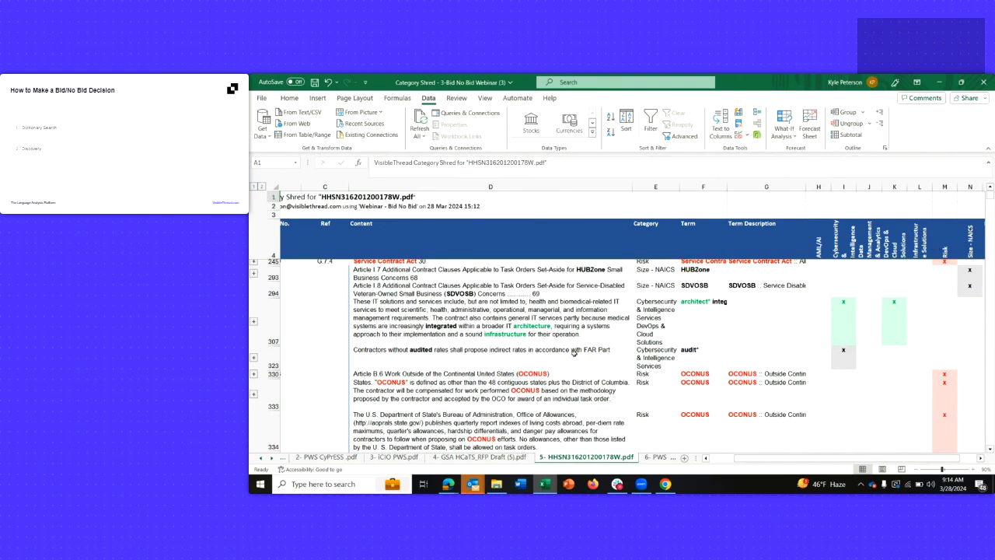
# - Switch back to VT Docs in Chrome, uncheck and collapse all dictionary categories, and select only the Risk category
pyautogui.click(666, 484)
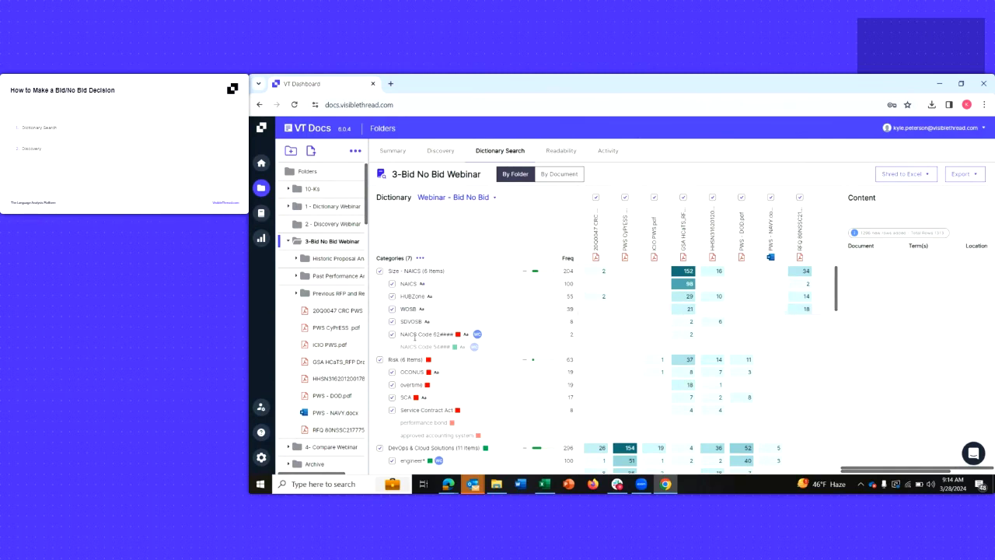
pyautogui.scroll(-5, 396, 351)
pyautogui.scroll(5, 396, 351)
pyautogui.click(420, 257)
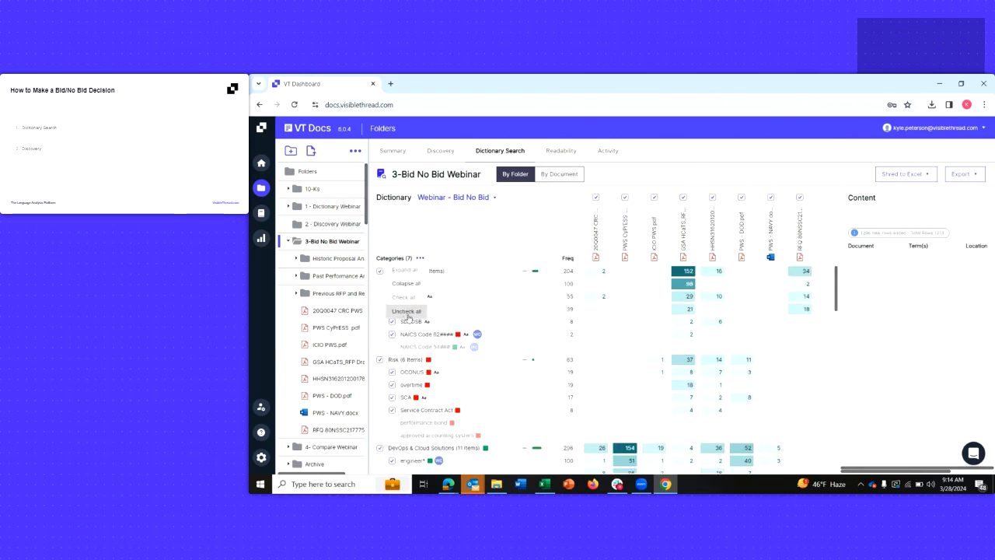
pyautogui.click(407, 312)
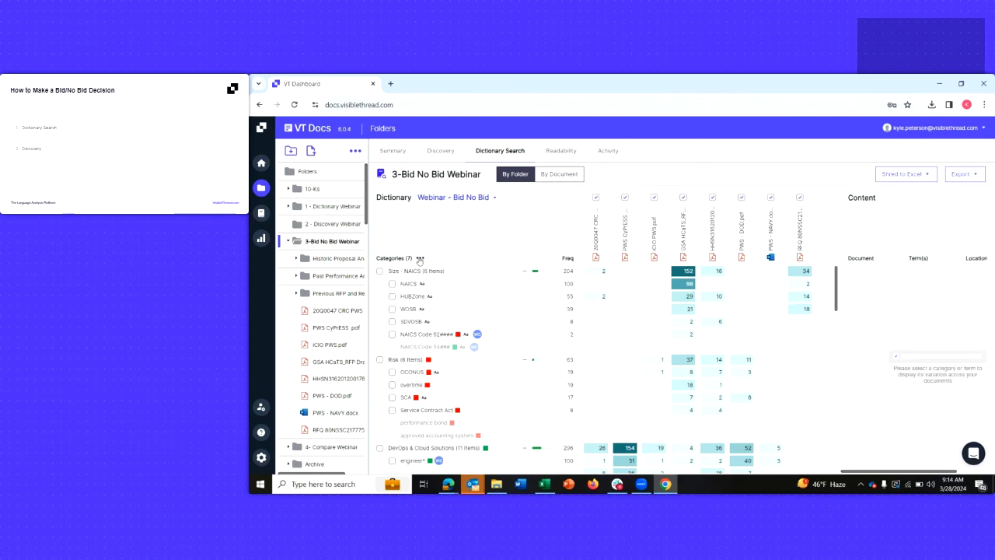
pyautogui.click(406, 284)
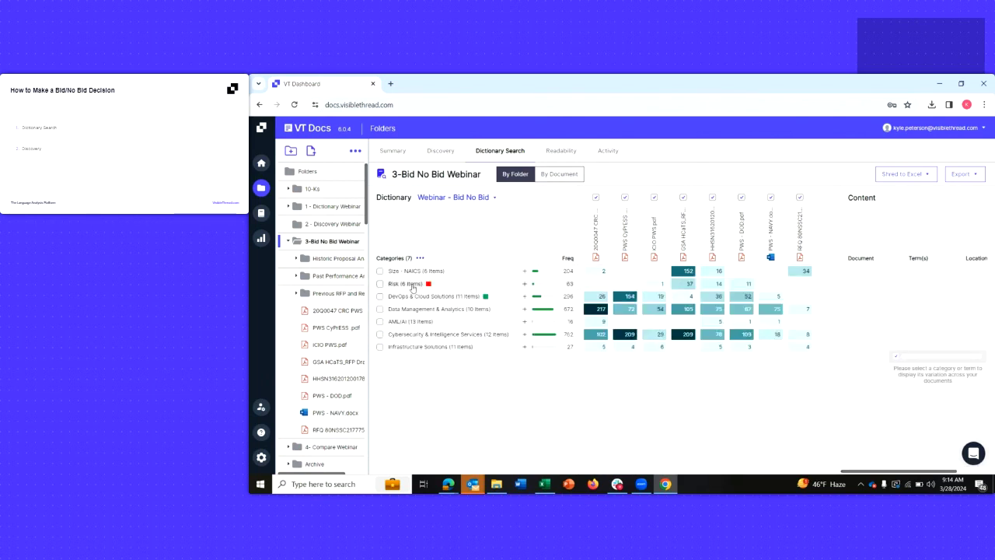
pyautogui.click(379, 284)
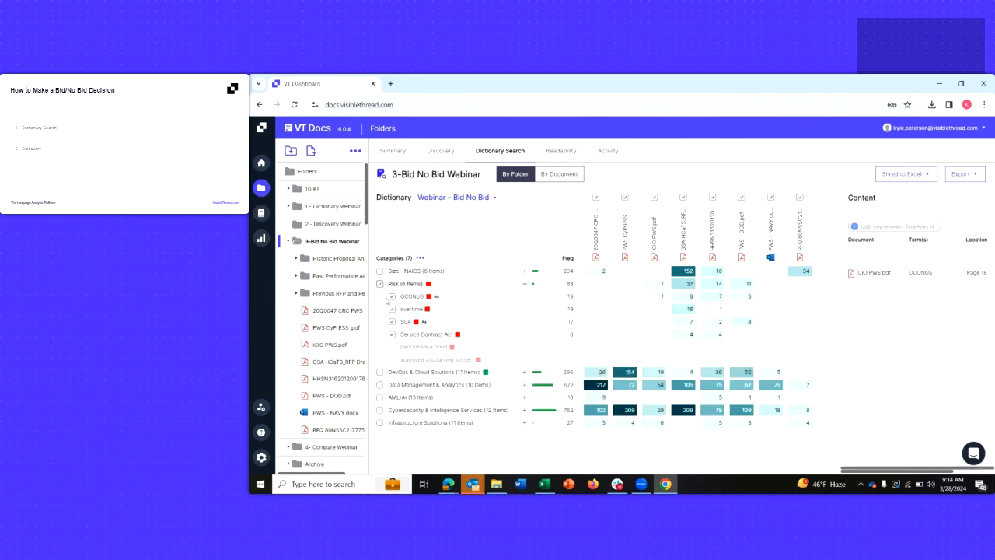
# - Export the Risk category's search content as CSV and open the downloaded file in Excel
pyautogui.click(974, 176)
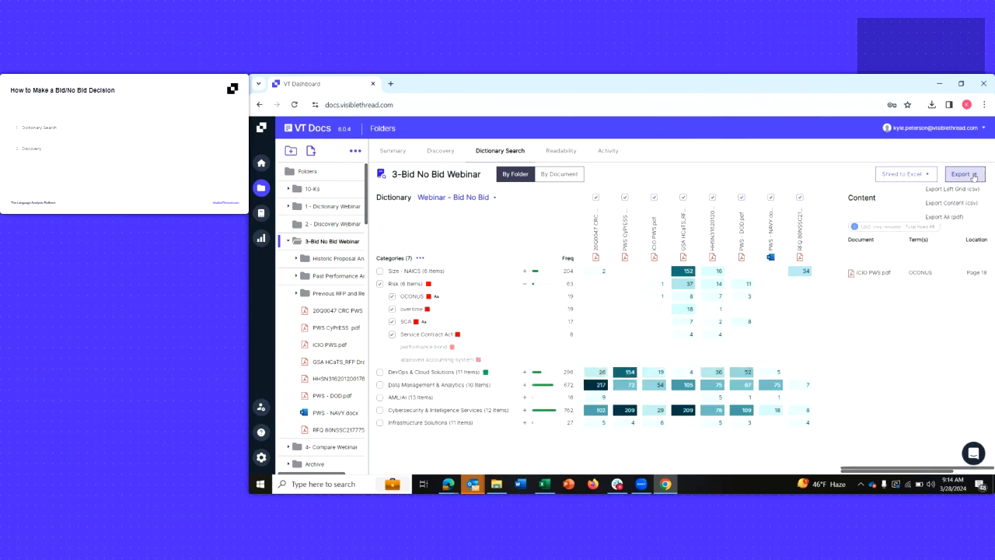
pyautogui.click(959, 204)
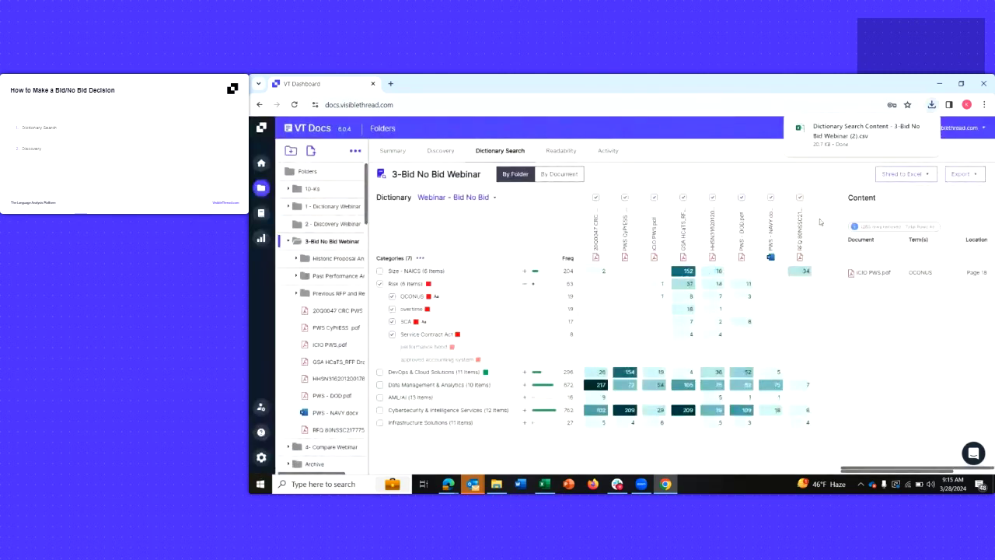
pyautogui.click(834, 135)
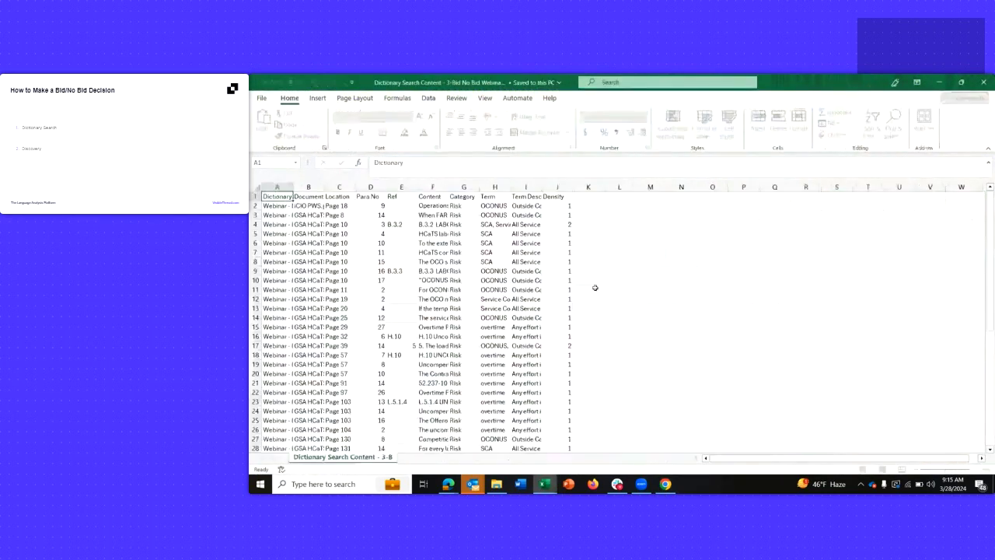
# - Widen the Content and Document columns of the exported search results to make their entries readable
pyautogui.moveTo(448, 202); pyautogui.dragTo(713, 197)
pyautogui.moveTo(542, 221); pyautogui.dragTo(544, 341)
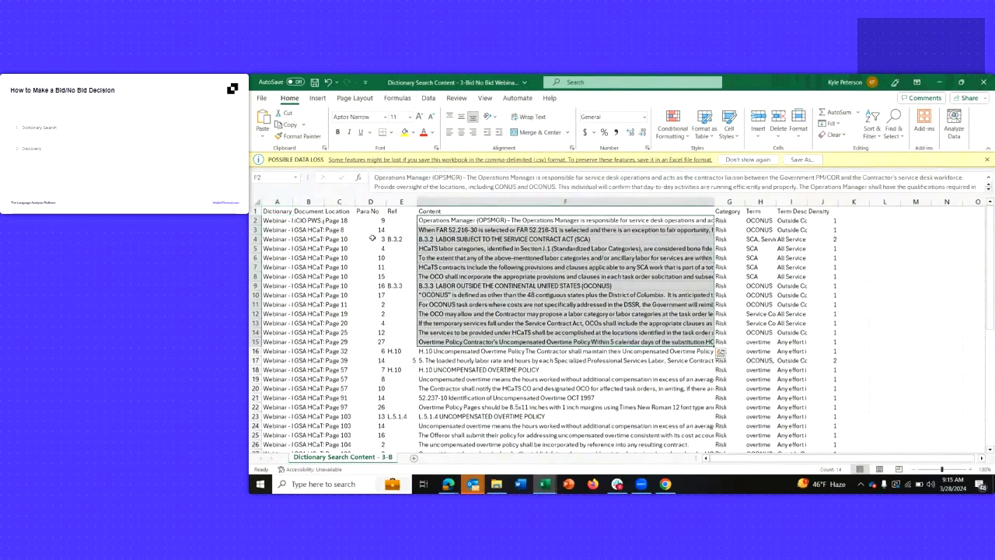
pyautogui.moveTo(433, 204); pyautogui.dragTo(434, 204)
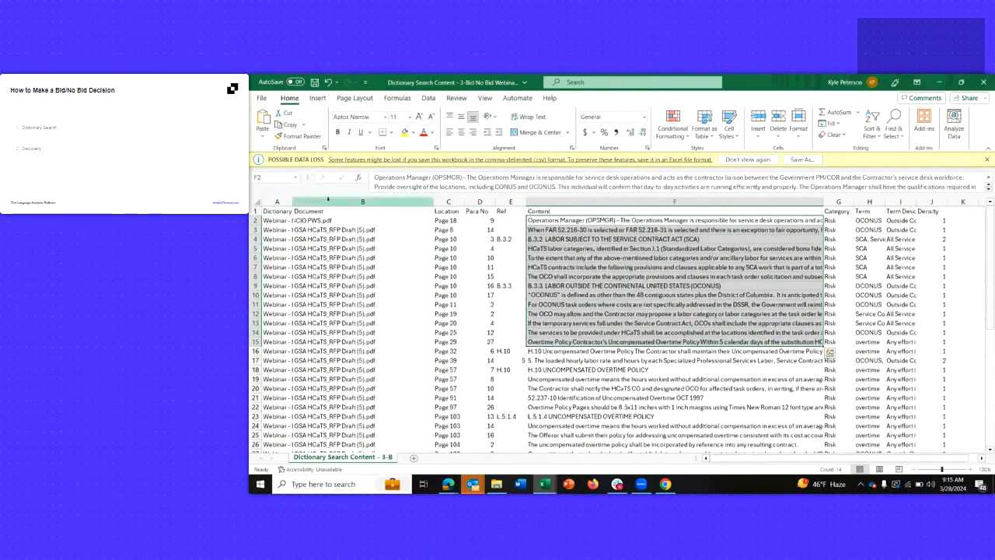
# - Check the first result's content and matched term, and wrap the text of the whole Content column
pyautogui.click(651, 220)
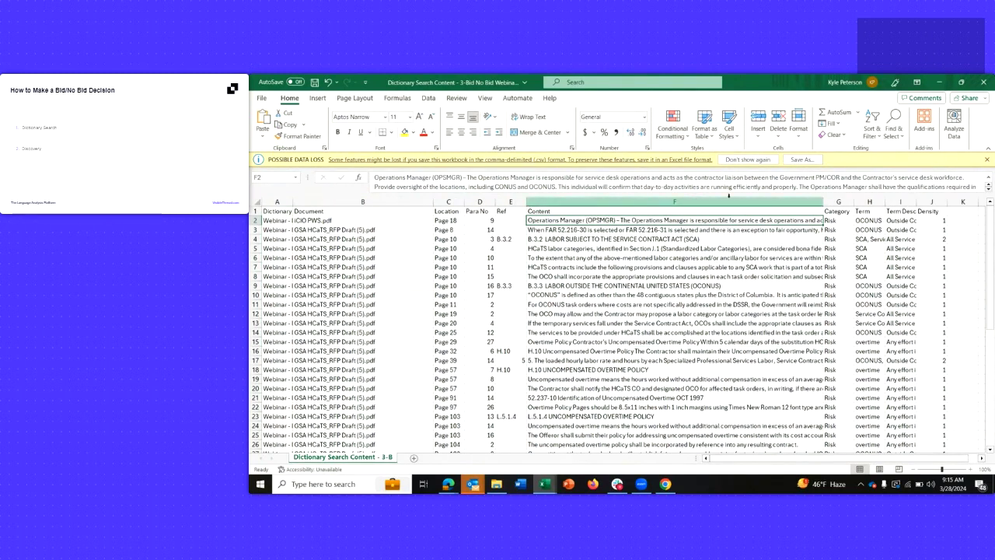
pyautogui.click(879, 221)
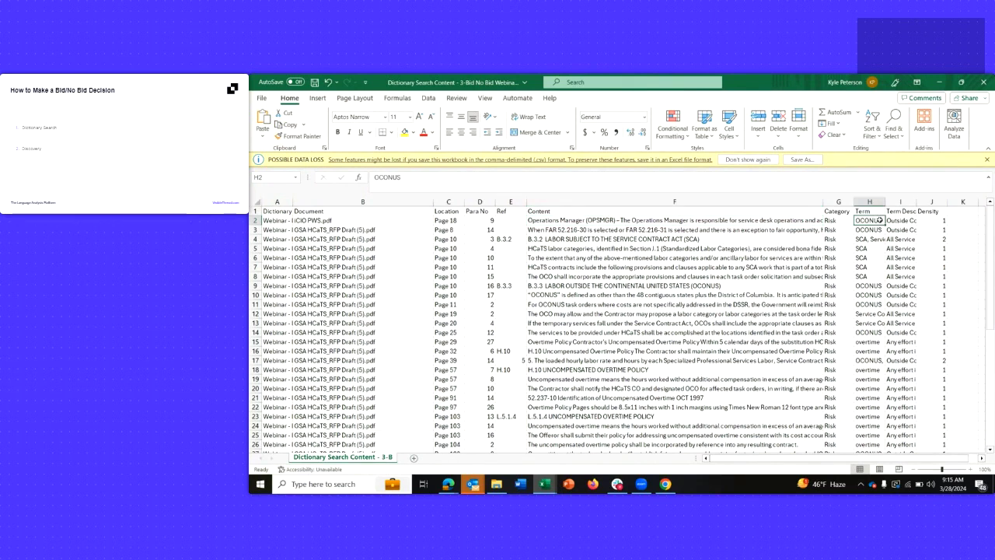
pyautogui.click(661, 203)
pyautogui.click(528, 117)
pyautogui.click(634, 241)
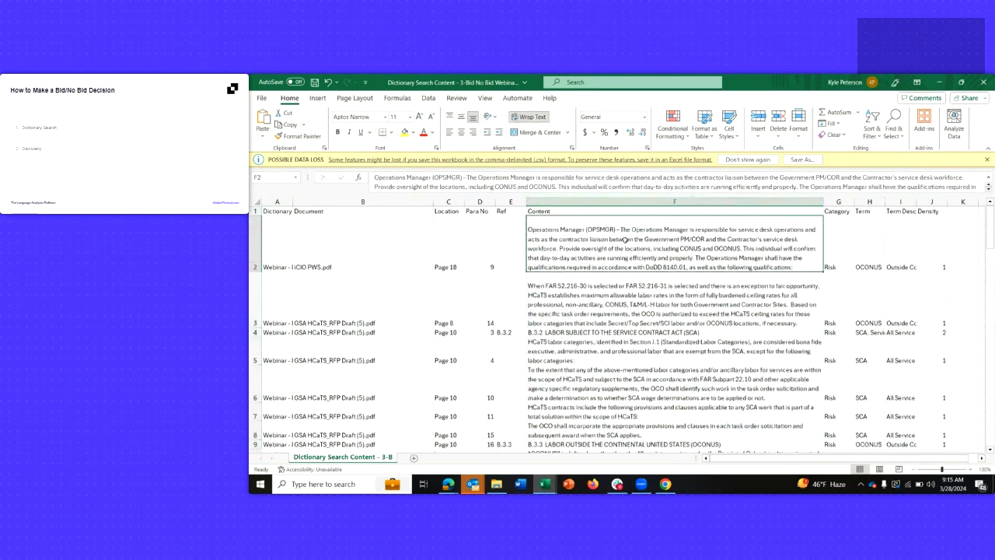
# - Review the second search result, from the GSA HCaTS RFP draft, checking its document, page location and content, and skim the following results
pyautogui.click(308, 246)
pyautogui.scroll(-1, 354, 326)
pyautogui.click(325, 281)
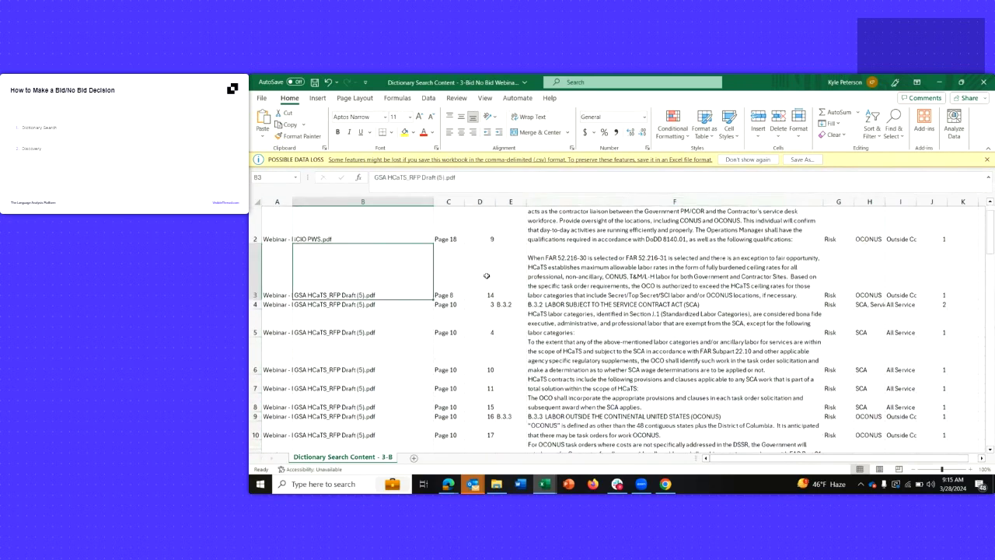
pyautogui.hotkey('shift', 'Right')
pyautogui.hotkey('shift', 'Right')
pyautogui.hotkey('shift', 'Right')
pyautogui.hotkey('shift', 'Right')
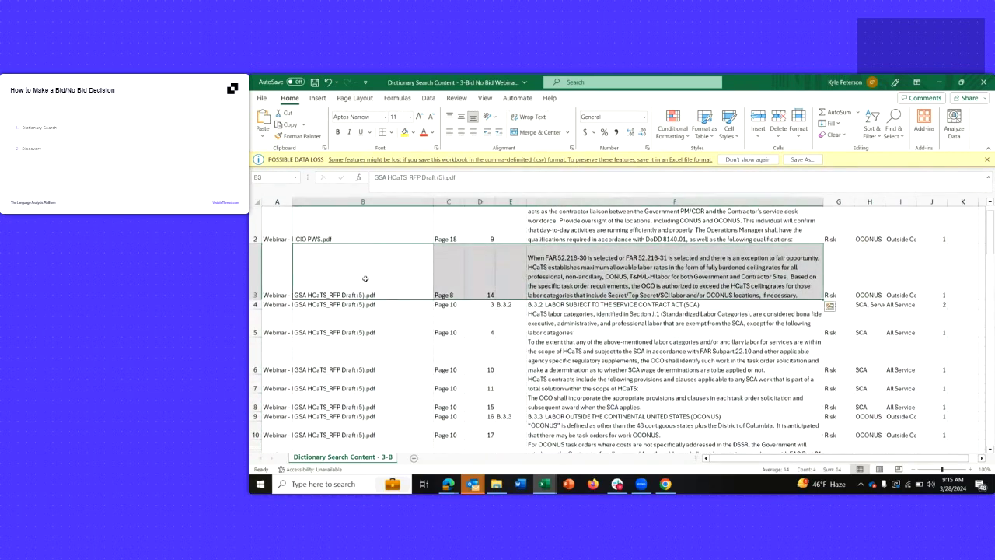
pyautogui.click(448, 281)
pyautogui.click(665, 289)
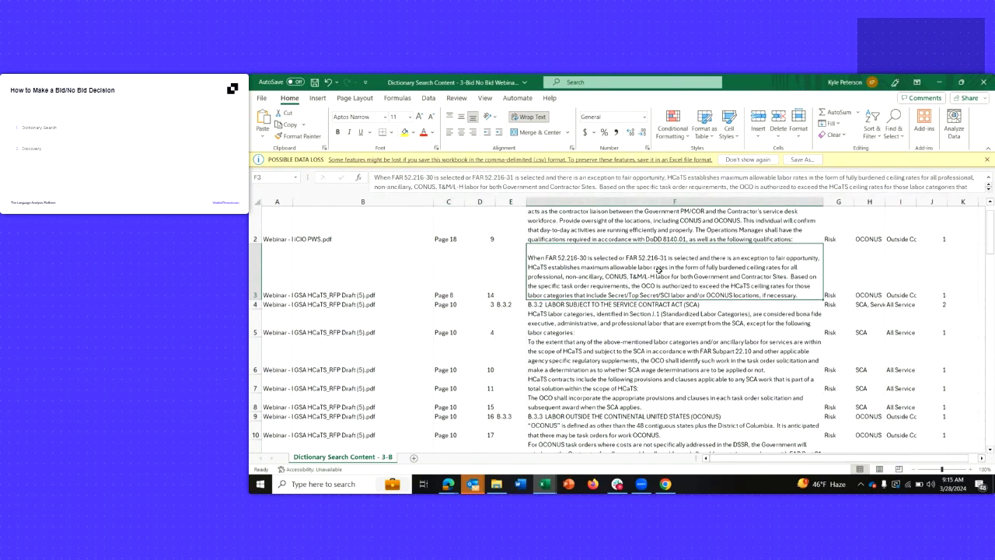
pyautogui.scroll(-3, 656, 269)
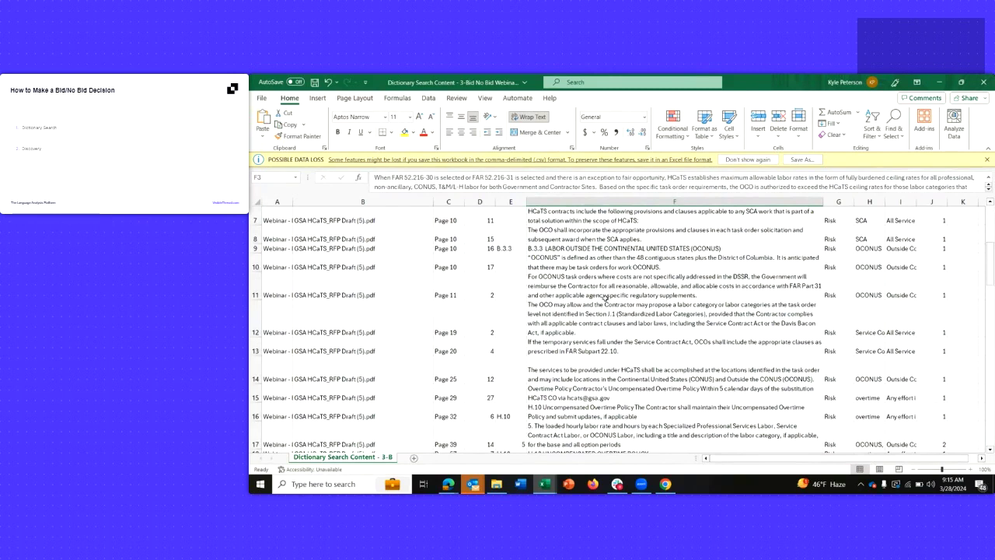
# - Widen the Term Description column of the exported Risk results and wrap its text
pyautogui.scroll(2, 705, 288)
pyautogui.moveTo(916, 201); pyautogui.dragTo(974, 201)
pyautogui.click(946, 201)
pyautogui.click(529, 116)
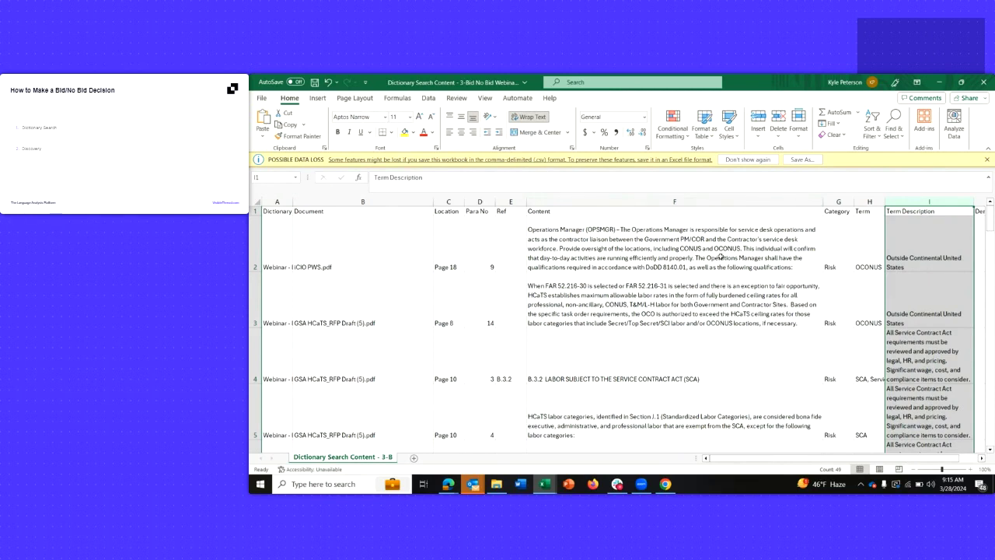
# - Examine the term descriptions for the OCONUS and SCA results alongside their content, and read through the remaining Risk results
pyautogui.click(924, 250)
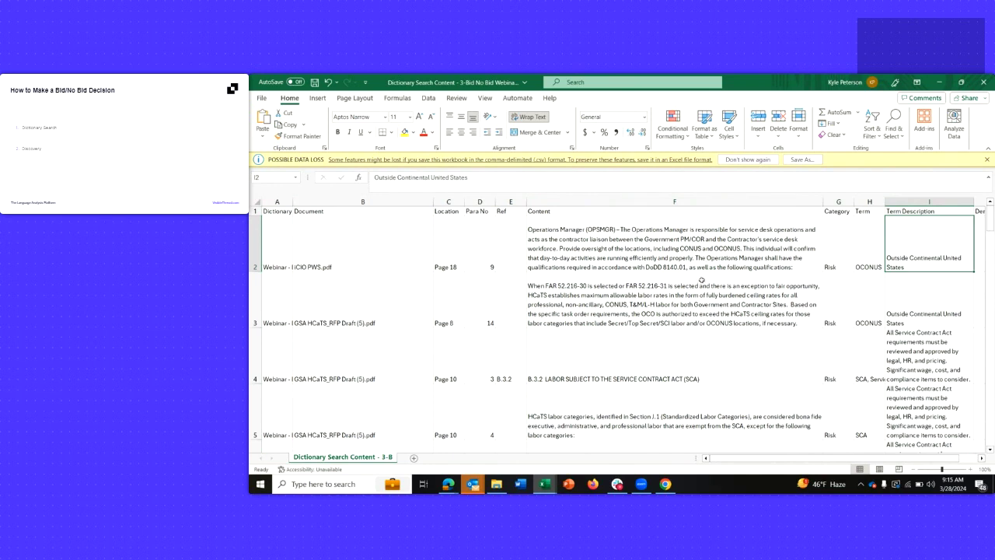
pyautogui.scroll(-1, 705, 258)
pyautogui.scroll(-1, 630, 306)
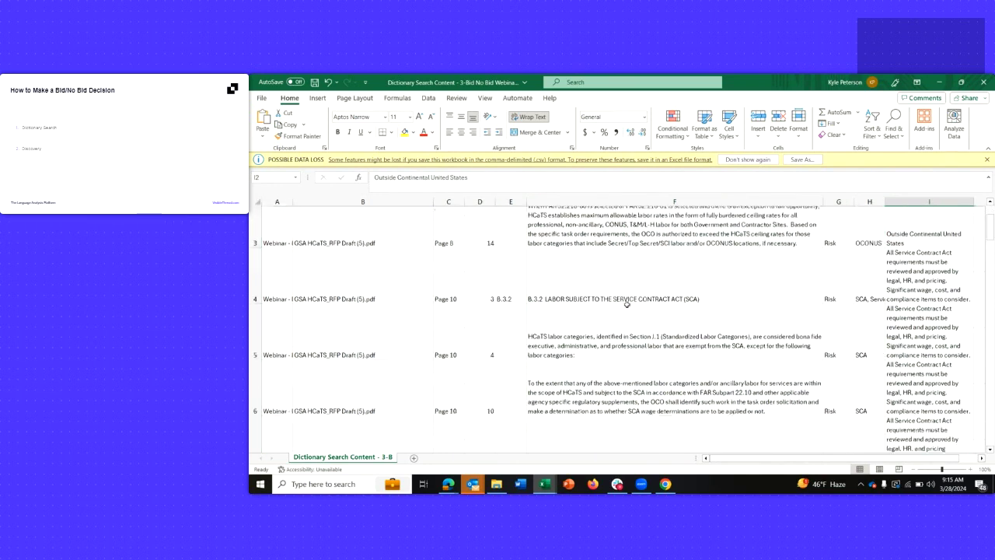
pyautogui.click(628, 308)
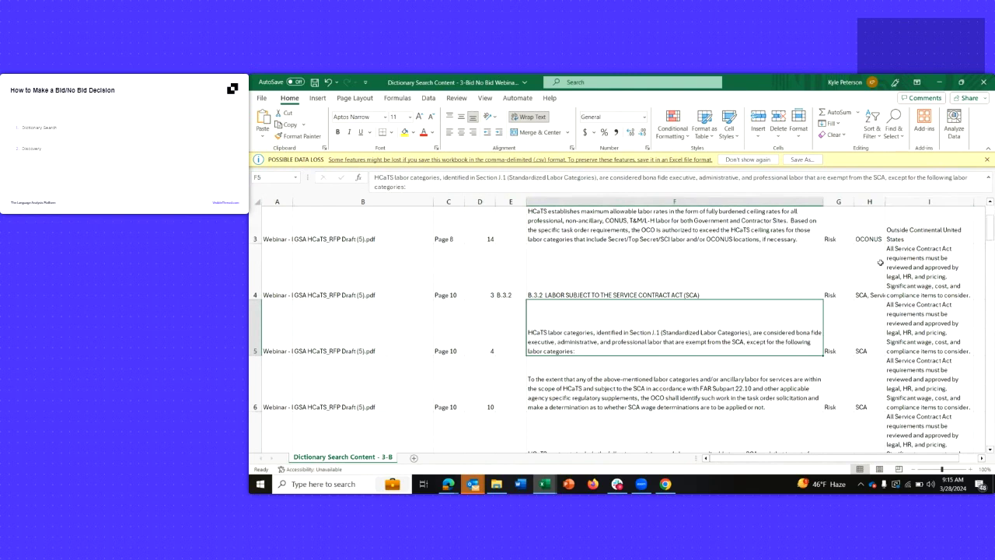
pyautogui.moveTo(922, 272); pyautogui.dragTo(927, 314)
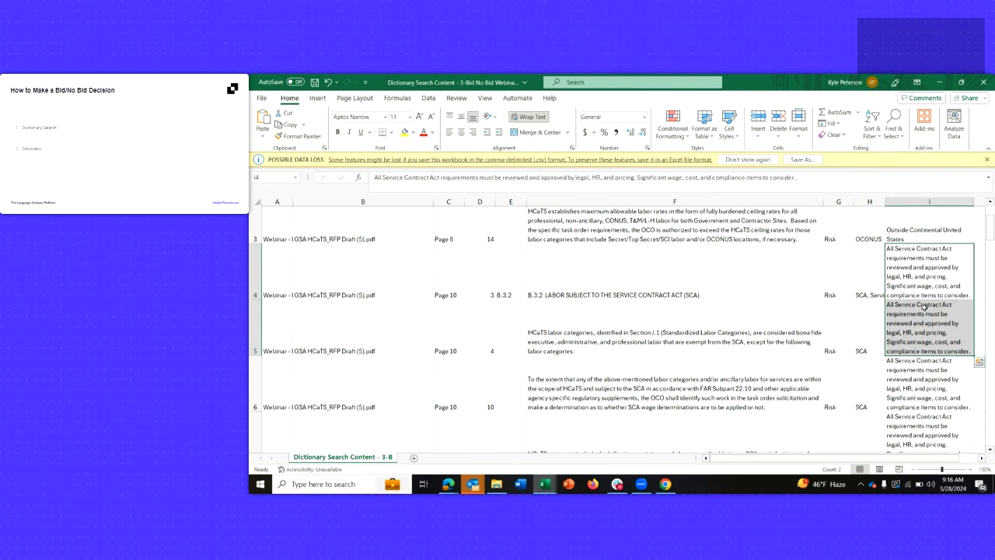
pyautogui.click(920, 316)
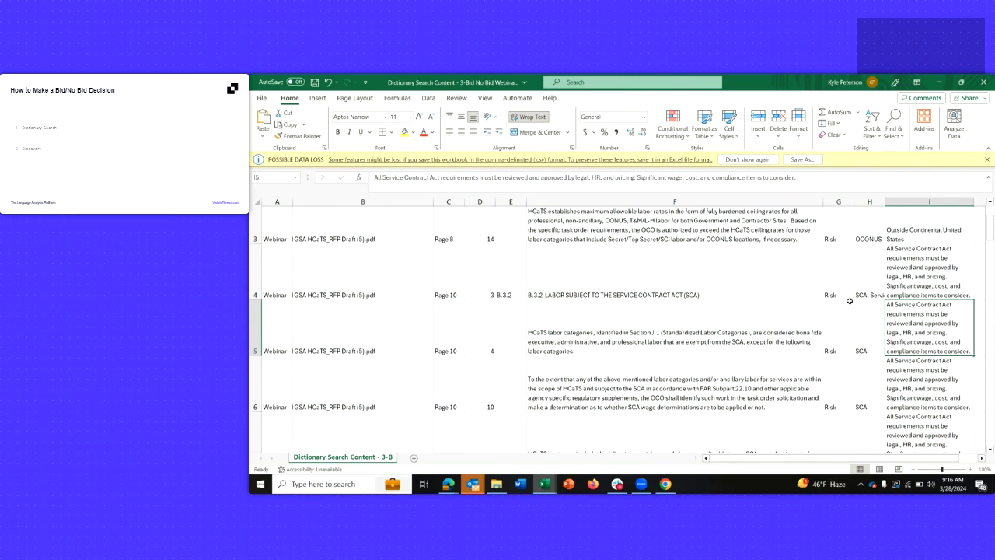
pyautogui.scroll(-3, 729, 307)
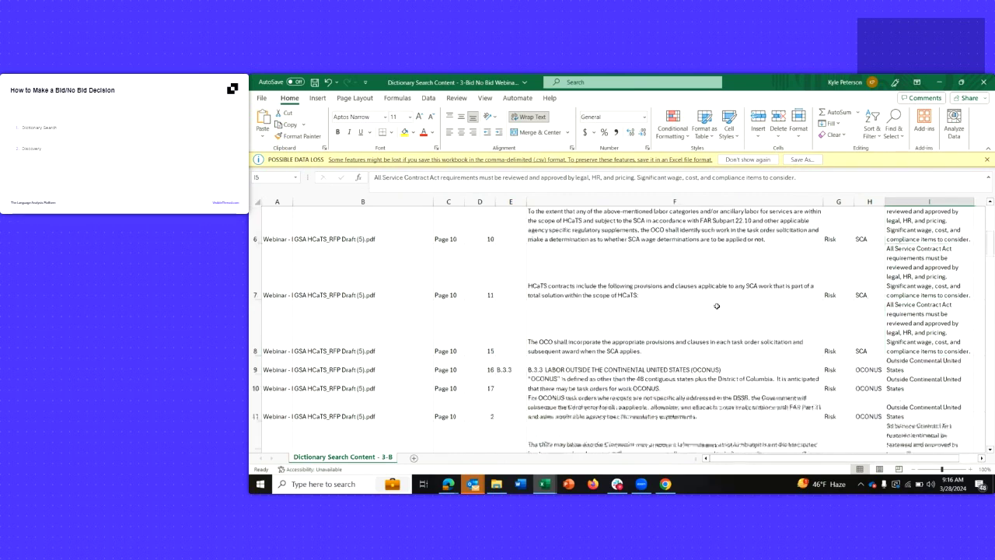
pyautogui.scroll(-1, 716, 302)
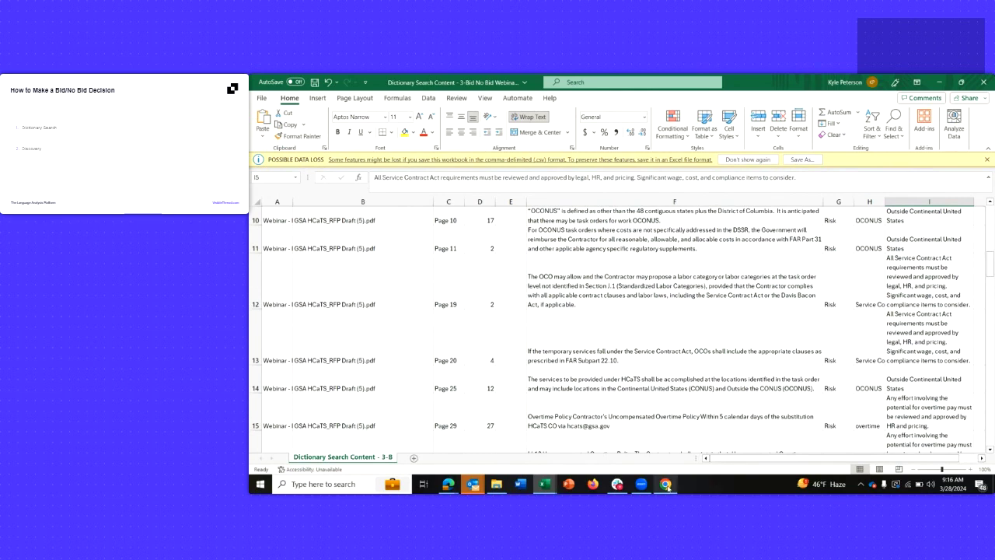
# - Switch back to VT Docs in Chrome, select only DevOps & Cloud Solutions instead of Risk, export its content as CSV and open it in Excel
pyautogui.moveTo(667, 487)
pyautogui.click(670, 466)
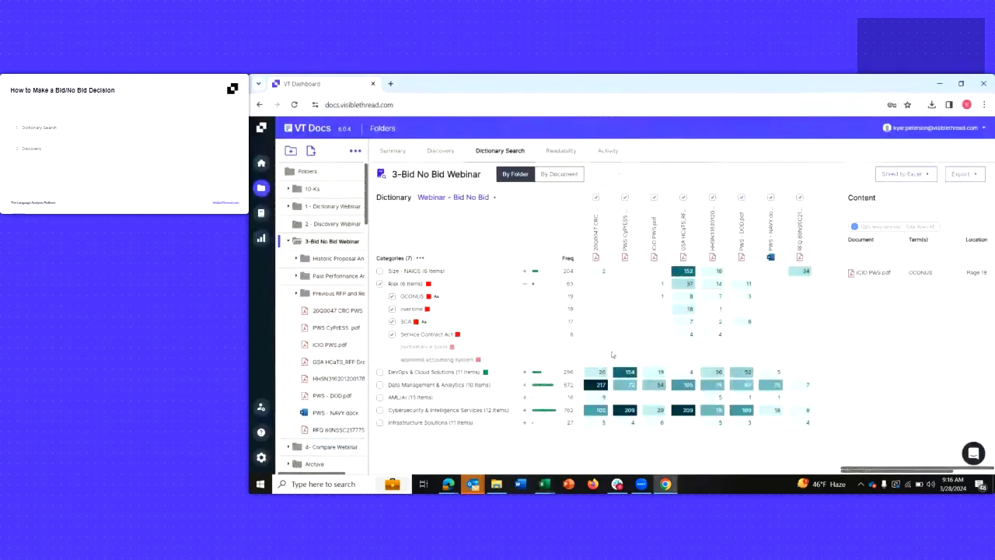
pyautogui.click(381, 285)
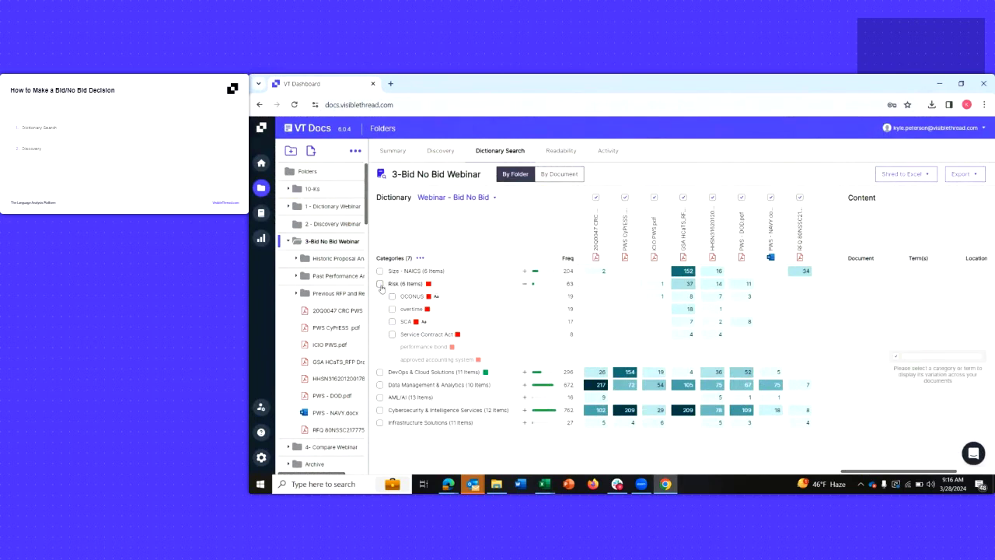
pyautogui.click(379, 372)
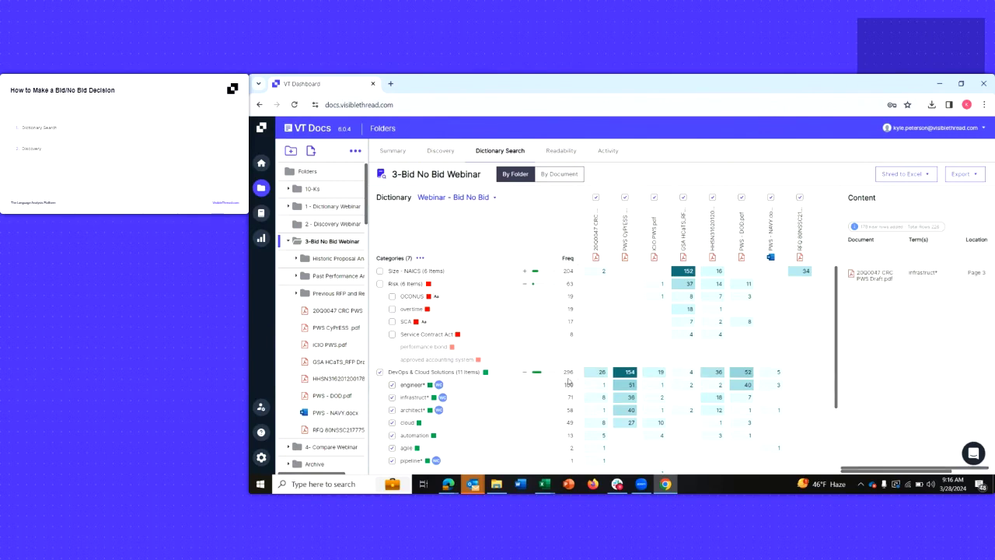
pyautogui.click(965, 174)
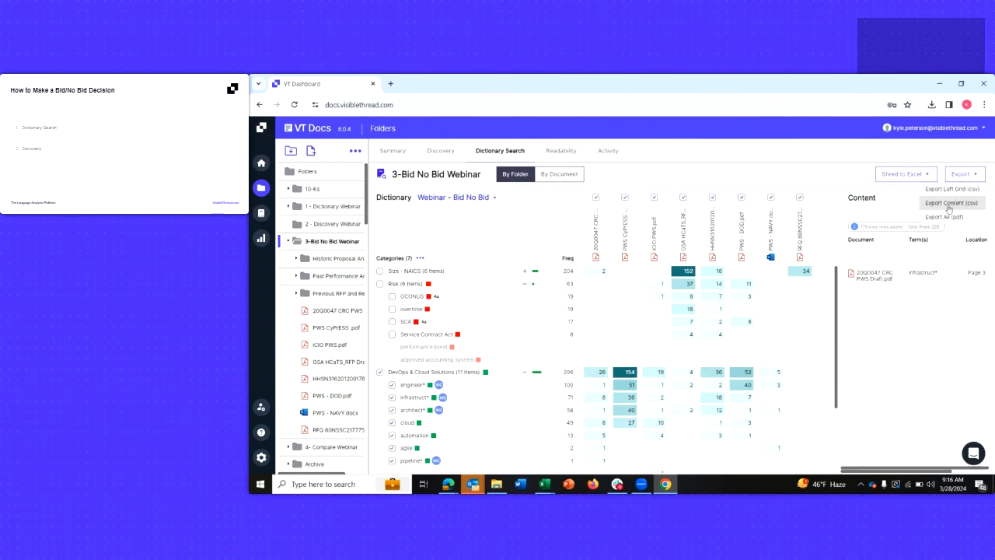
pyautogui.click(949, 204)
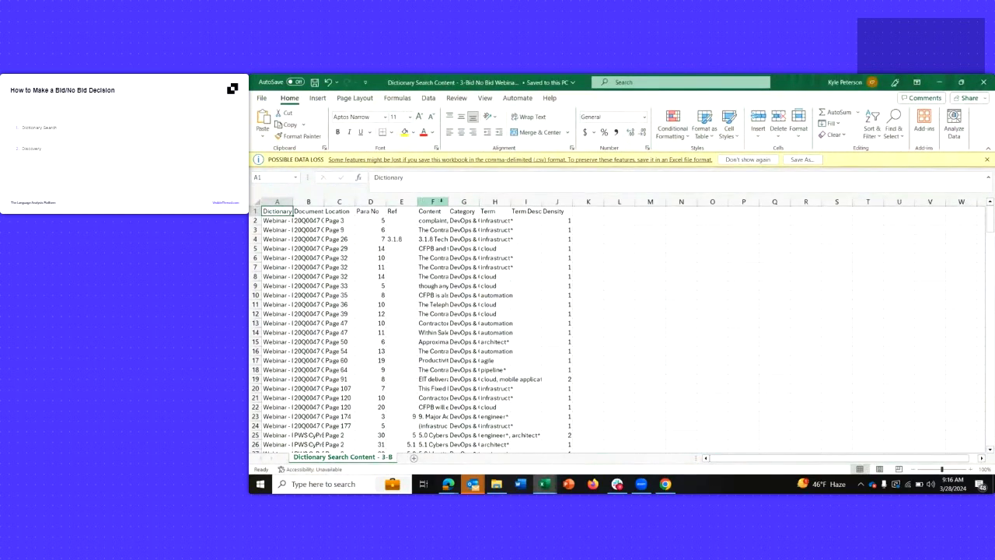
# - Widen the Content column of the DevOps & Cloud Solutions export, wrap its text and skim the entries
pyautogui.moveTo(448, 202); pyautogui.dragTo(652, 201)
pyautogui.click(509, 199)
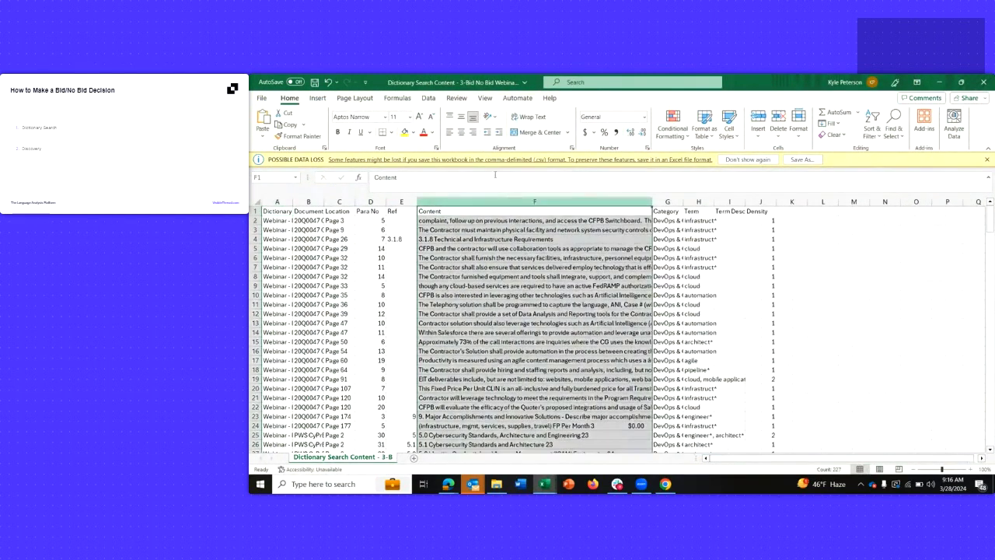
pyautogui.click(533, 119)
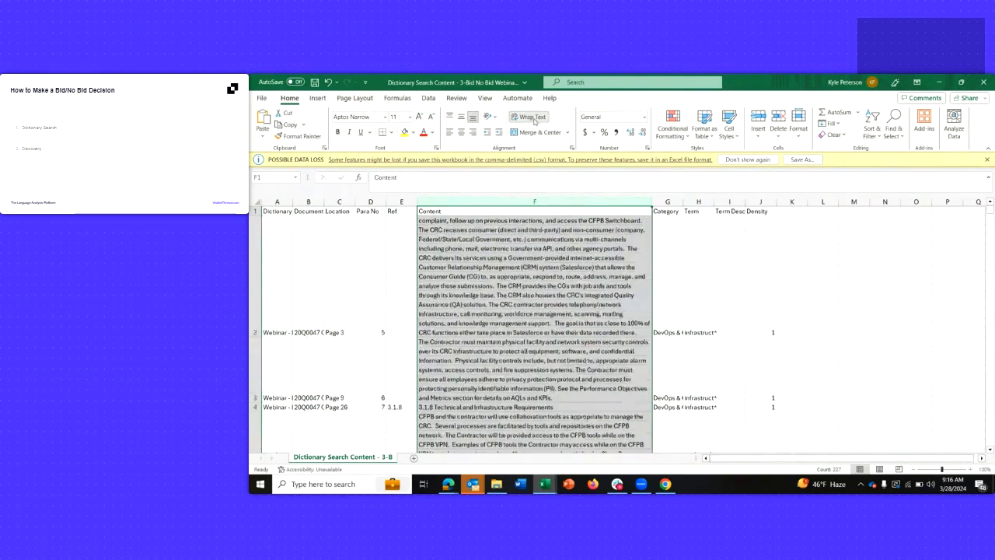
pyautogui.scroll(-1, 532, 294)
pyautogui.scroll(-1, 529, 292)
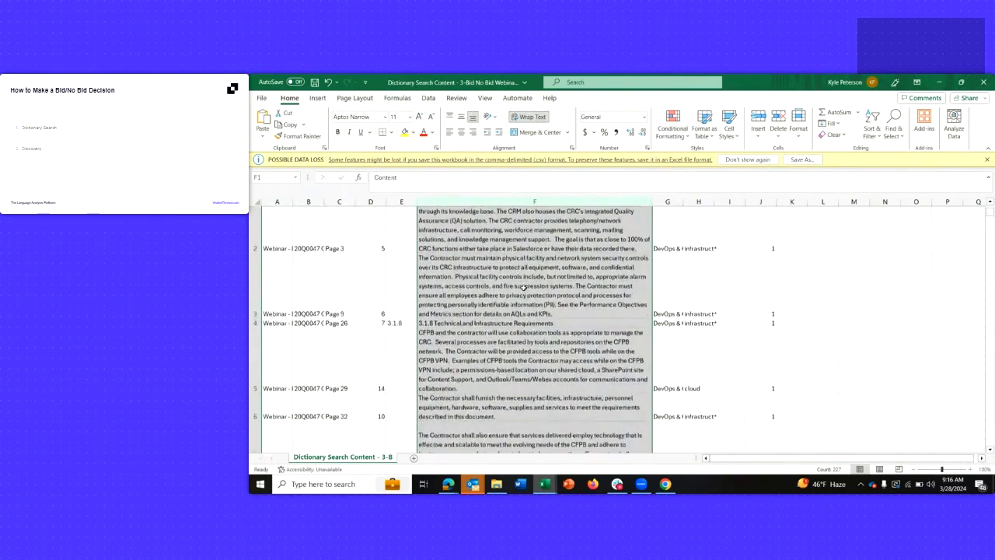
pyautogui.scroll(-5, 507, 293)
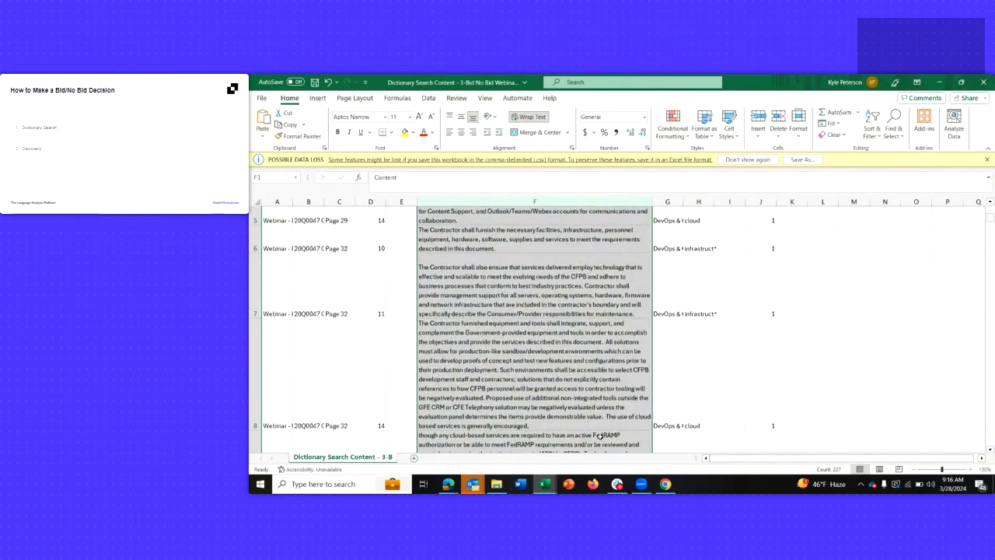
# - Switch back to VT Docs in Chrome, uncheck DevOps & Cloud Solutions, and collapse the Risk and DevOps & Cloud Solutions categories
pyautogui.click(662, 483)
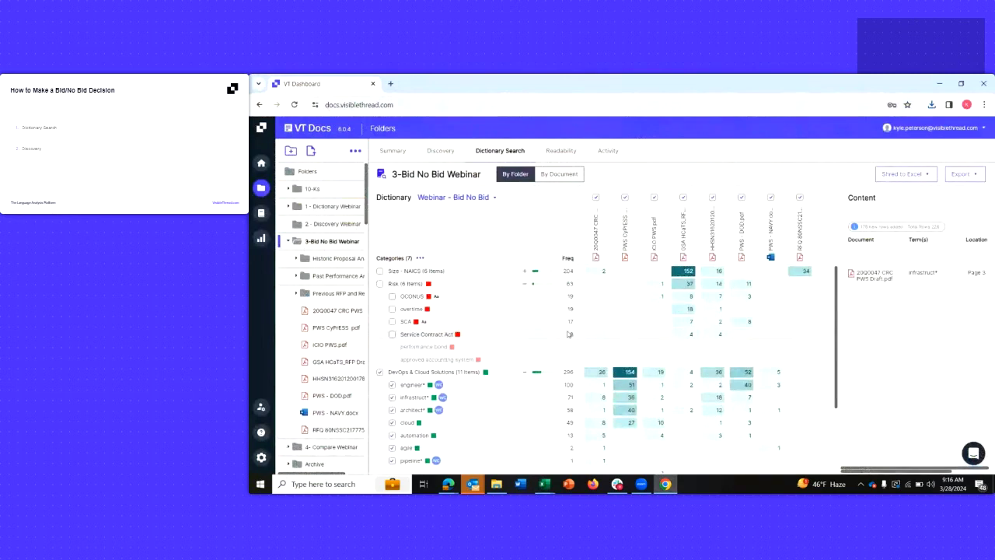
pyautogui.click(381, 373)
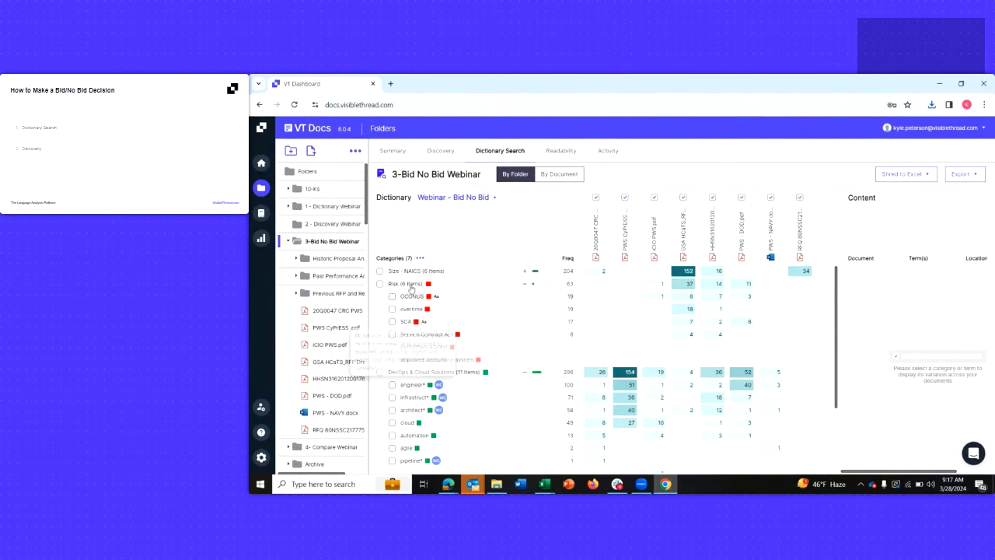
pyautogui.click(524, 284)
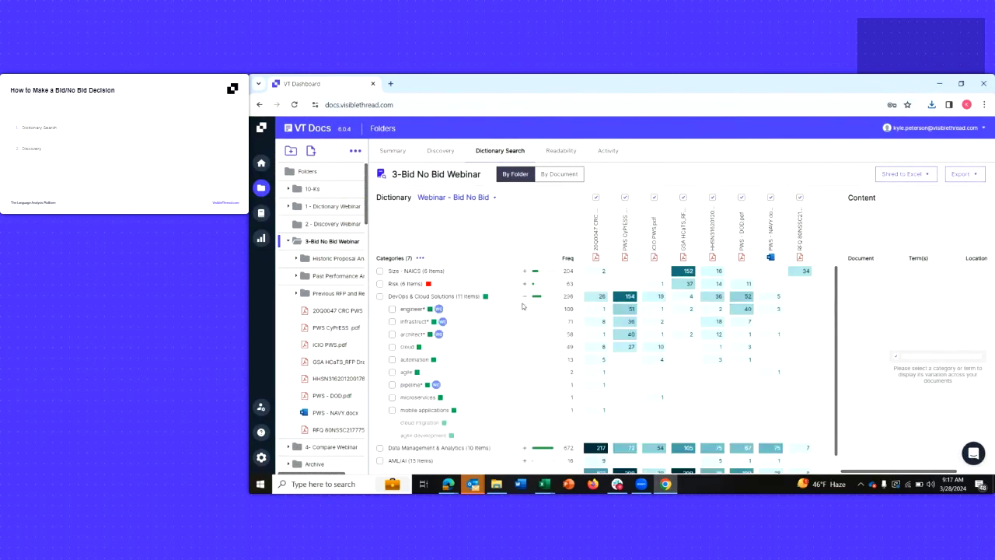
pyautogui.click(526, 298)
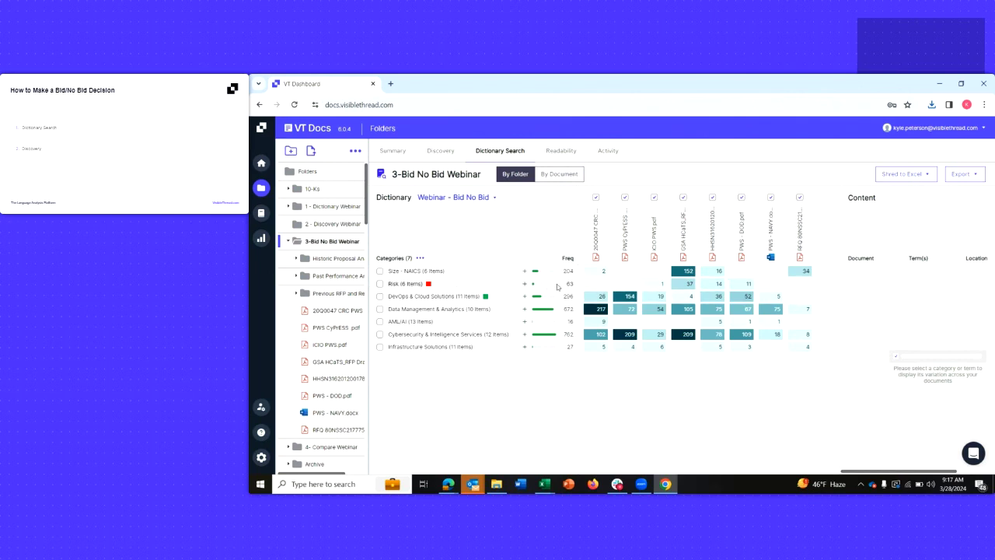
pyautogui.click(525, 284)
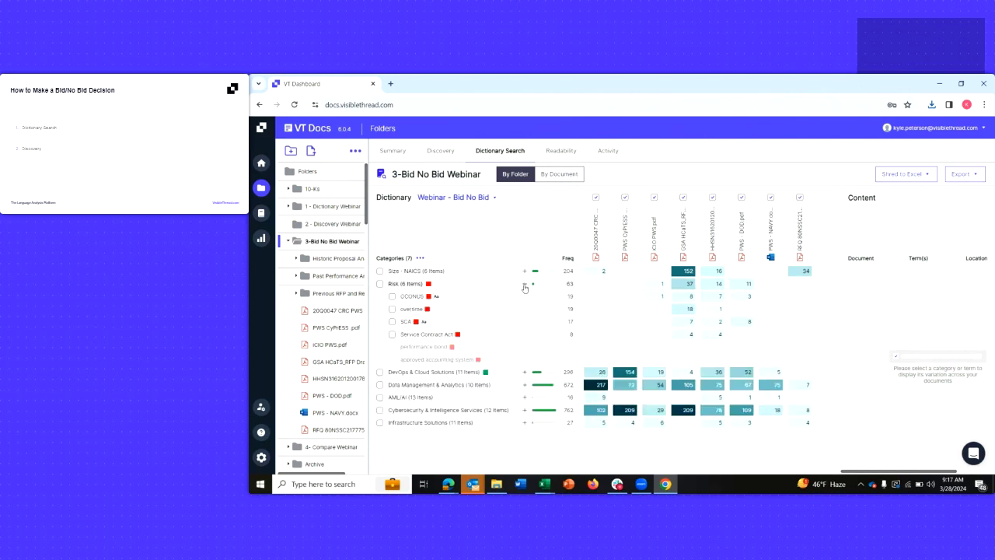
pyautogui.click(525, 284)
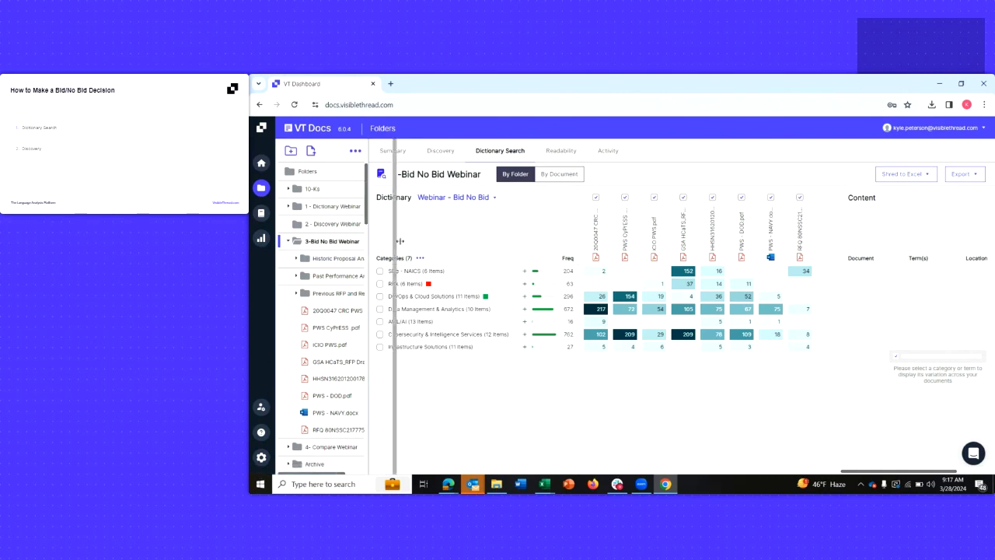
# - Widen the folder tree, open the Past Performance Analysis folder's Discovery results, and enlarge the results area to show all document columns
pyautogui.moveTo(372, 241); pyautogui.dragTo(405, 244)
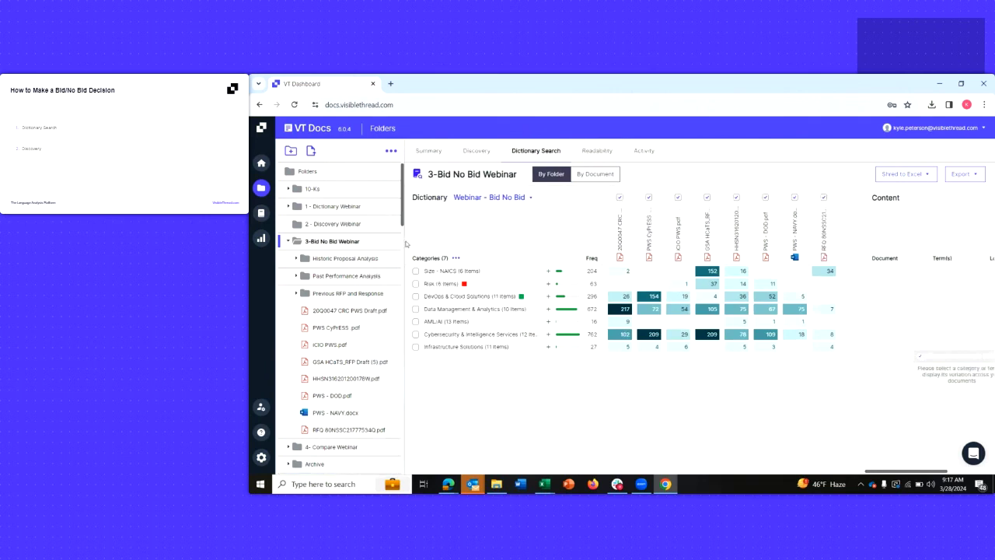
pyautogui.click(347, 276)
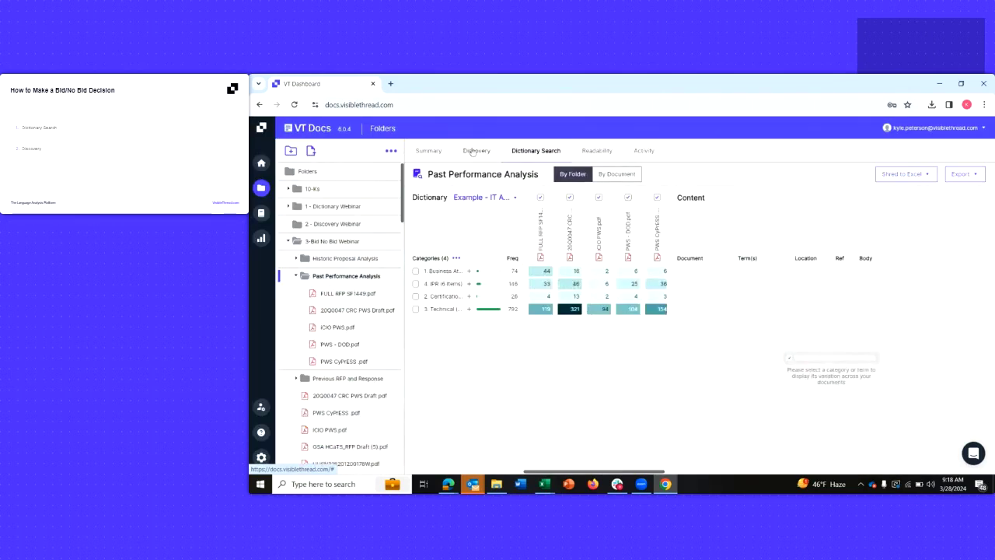
pyautogui.click(480, 152)
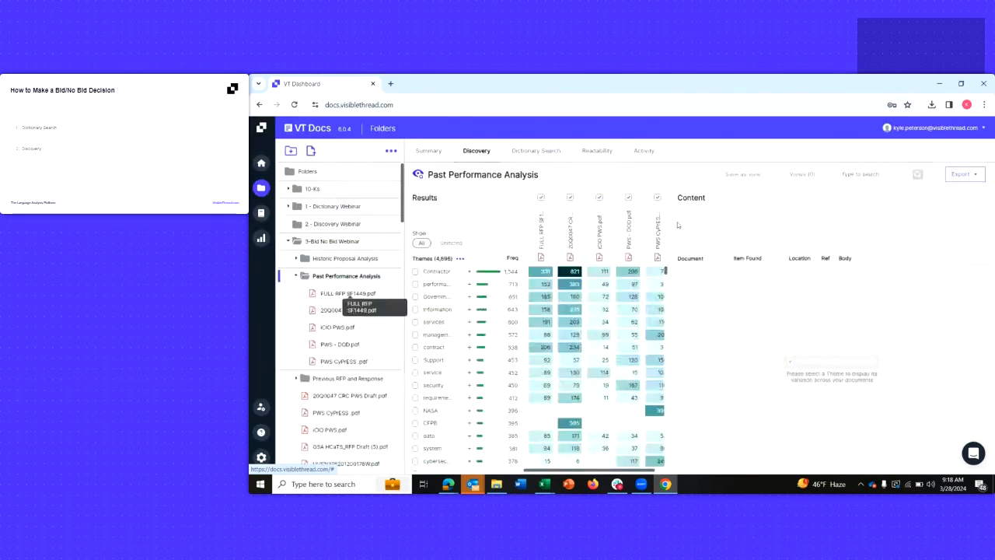
pyautogui.moveTo(668, 221); pyautogui.dragTo(692, 220)
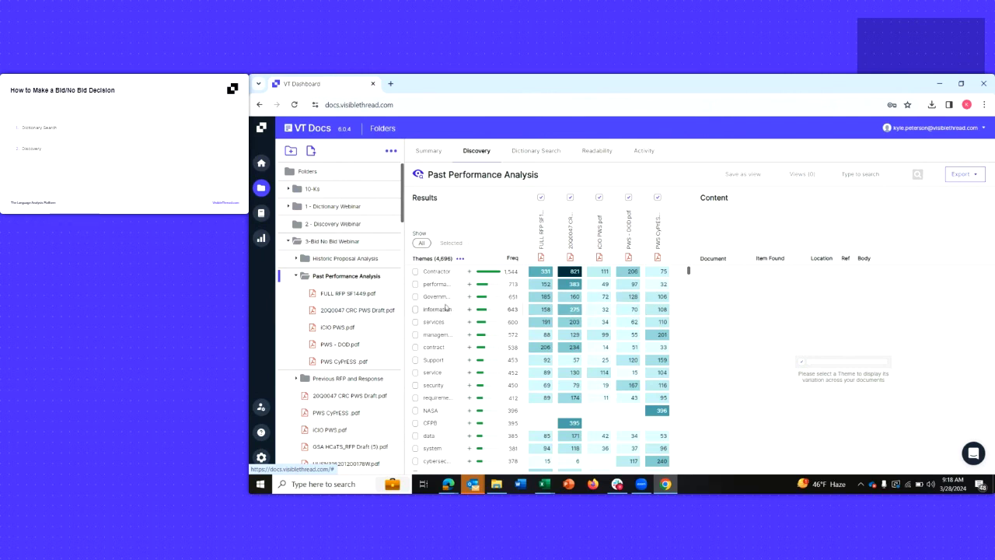
# - Expand the Support theme and select its OPTION Cloud Migration Support and Cloud Migration Support items to list their content
pyautogui.scroll(-1, 446, 311)
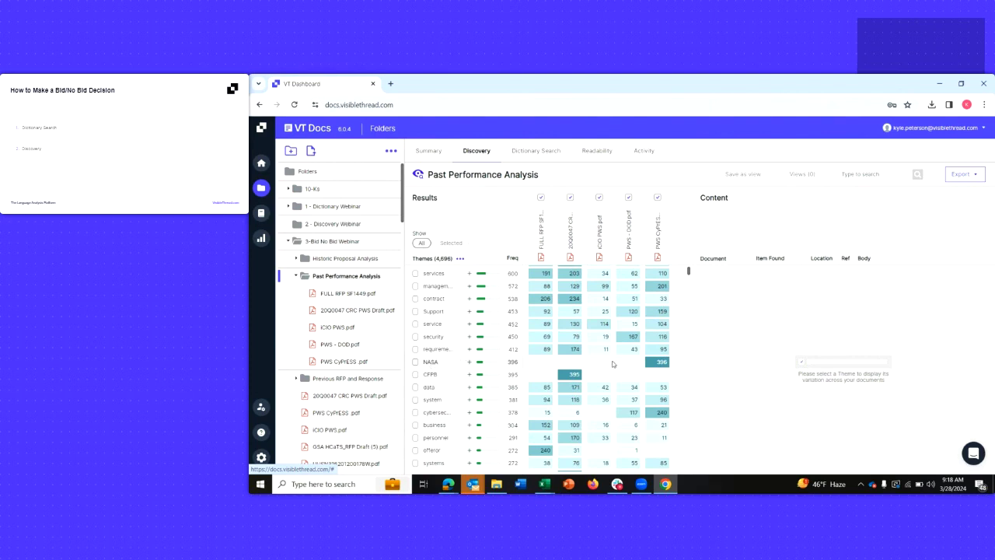
pyautogui.click(469, 312)
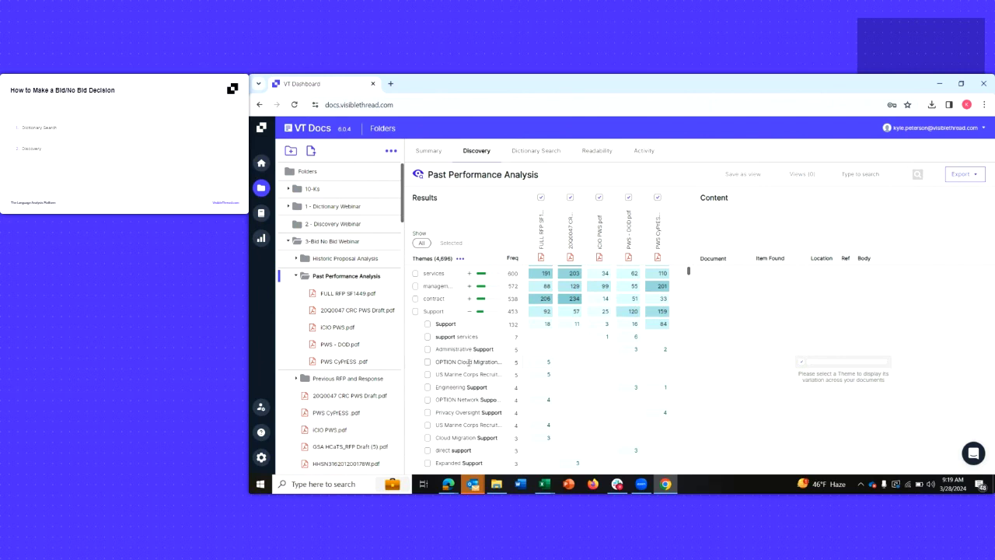
pyautogui.click(427, 362)
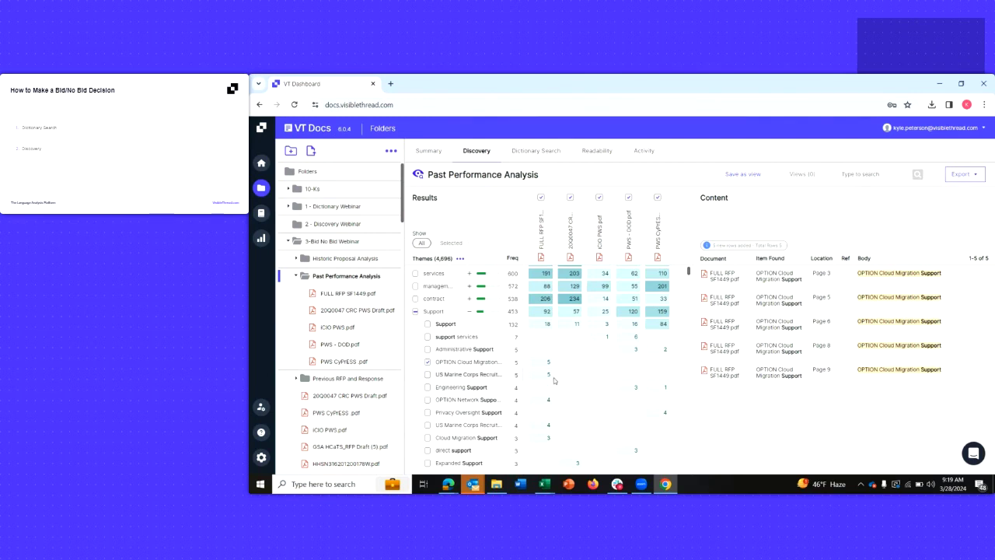
pyautogui.click(427, 439)
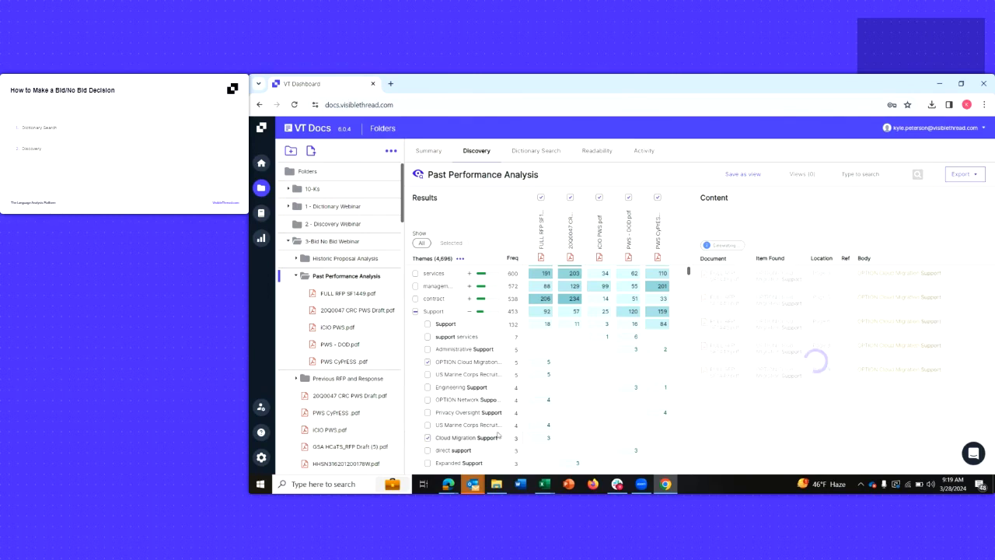
# - Collapse the Support theme, expand security, and select its system security plan and security tools items to list their content
pyautogui.scroll(-1, 906, 359)
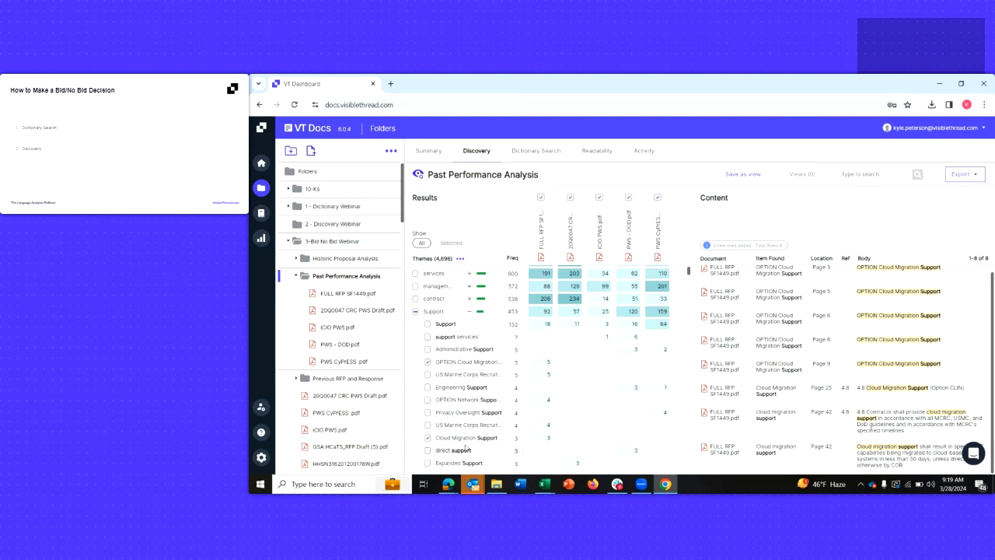
pyautogui.click(469, 312)
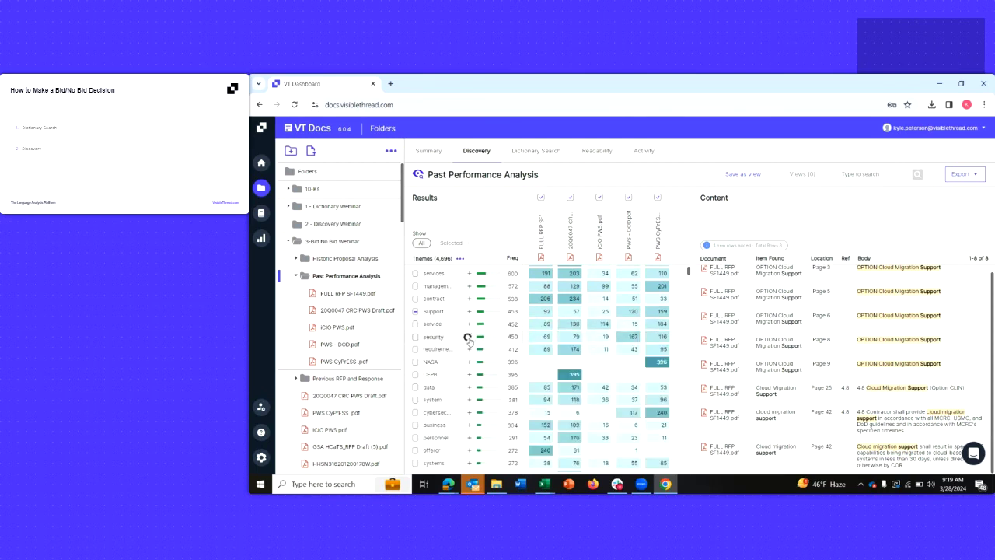
pyautogui.click(469, 338)
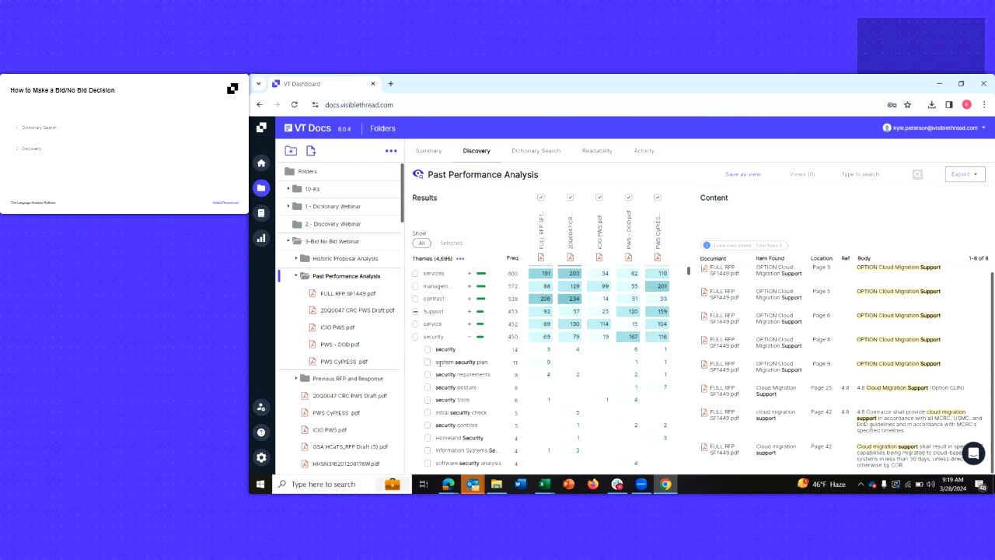
pyautogui.click(426, 363)
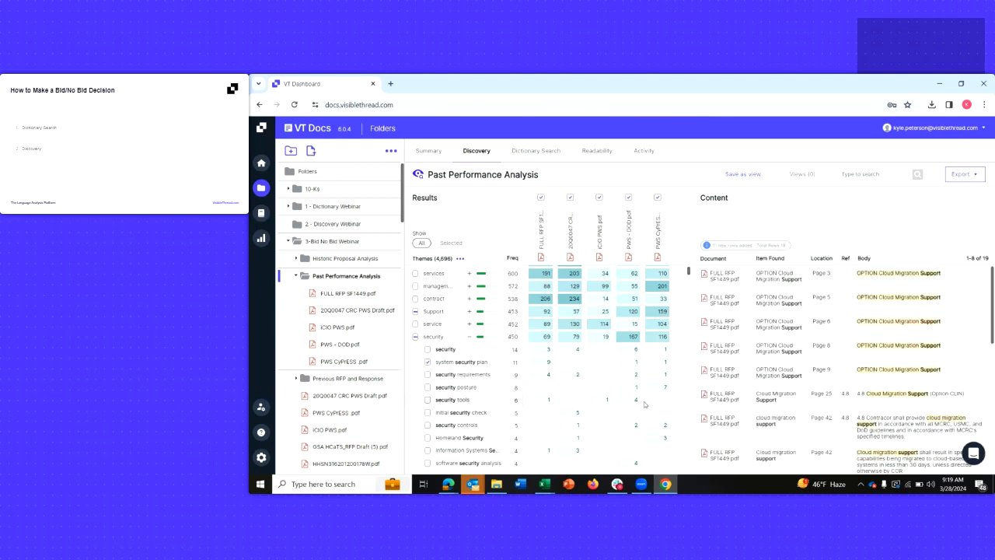
pyautogui.click(427, 400)
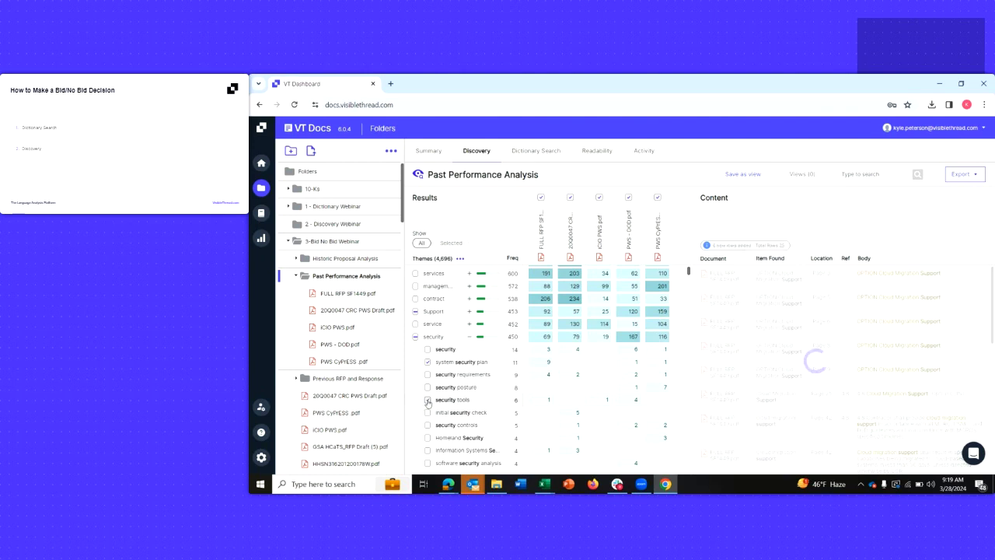
# - Widen the Themes column to show longer item names and add system security plan architecture to the selection
pyautogui.scroll(-2, 483, 427)
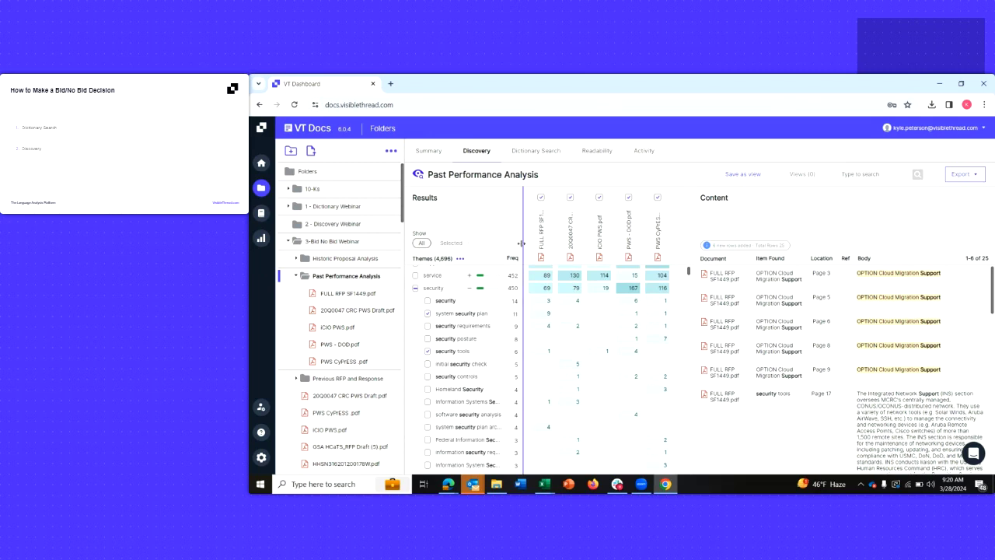
pyautogui.moveTo(522, 244); pyautogui.dragTo(561, 245)
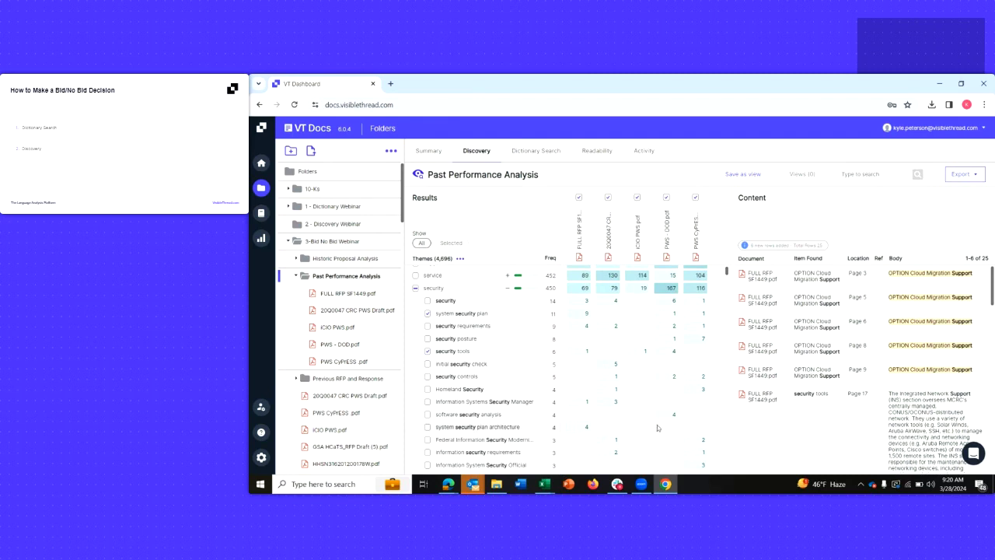
pyautogui.click(428, 428)
# - Collapse the security theme and briefly expand cybersecurity to examine its items and how they spread across the documents
pyautogui.click(507, 287)
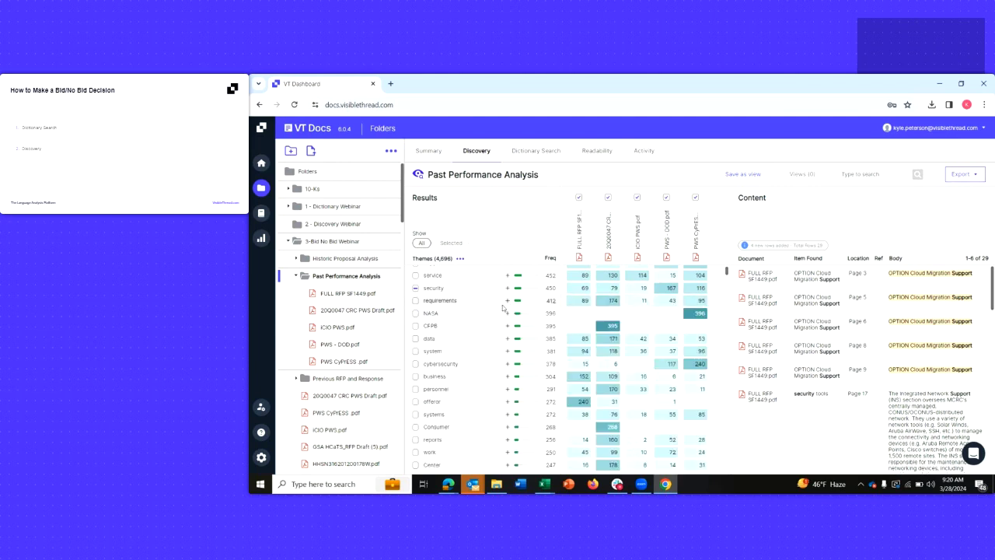
pyautogui.click(507, 365)
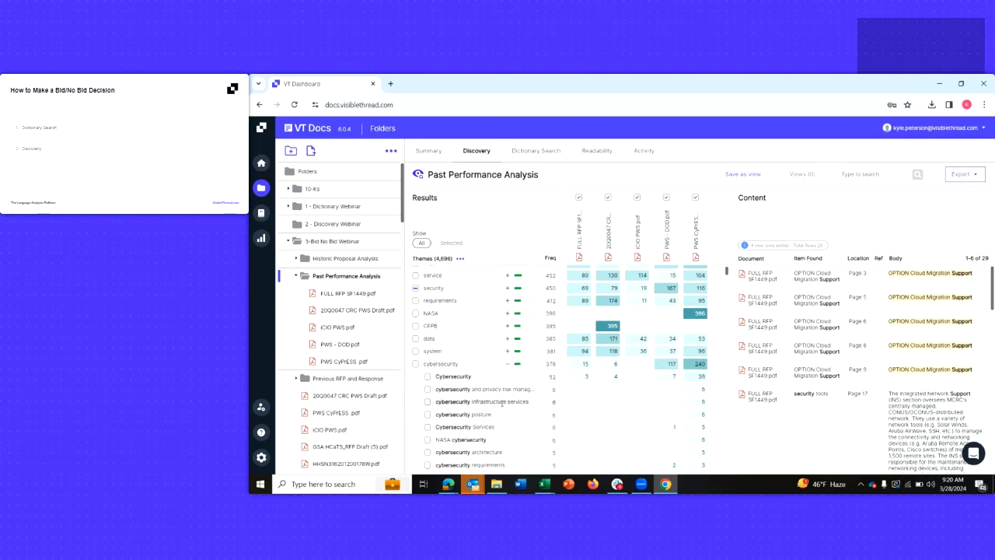
pyautogui.click(507, 364)
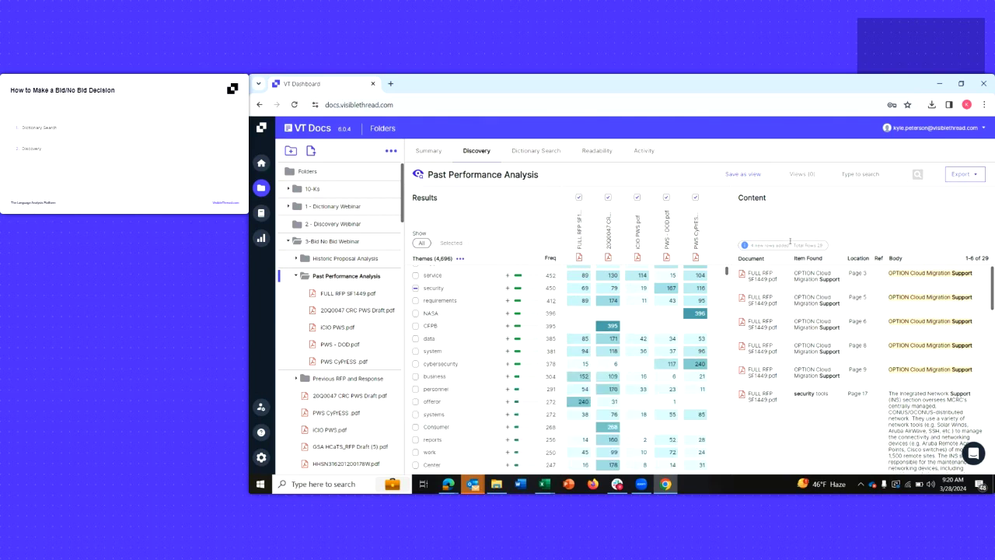
# - Search the Discovery themes for "cloud"
pyautogui.click(859, 174)
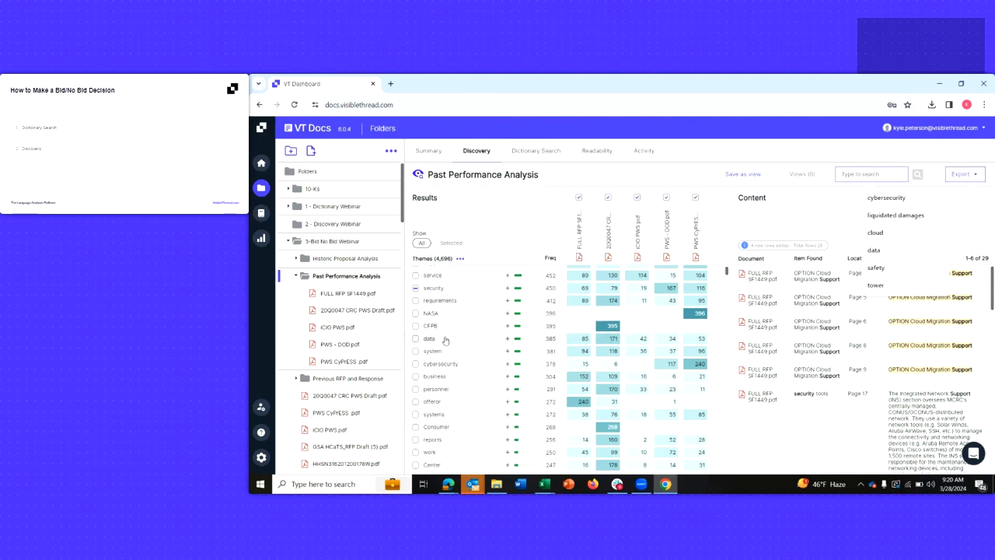
pyautogui.scroll(-3, 449, 336)
pyautogui.scroll(3, 451, 339)
pyautogui.write('cloud')
pyautogui.press('Return')
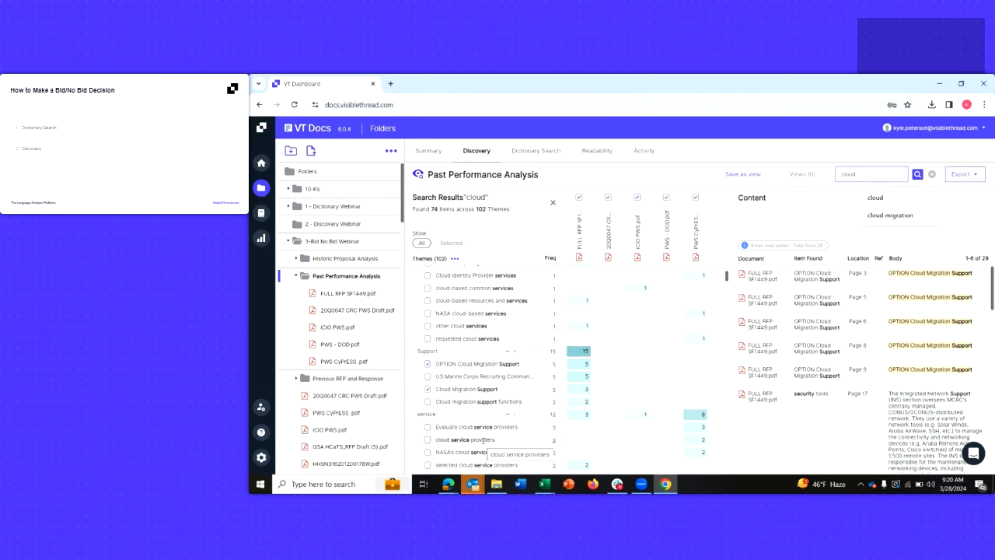
# - Select cloud-based services, cloud computing services and cloud services under the services theme in the search results
pyautogui.scroll(3, 509, 358)
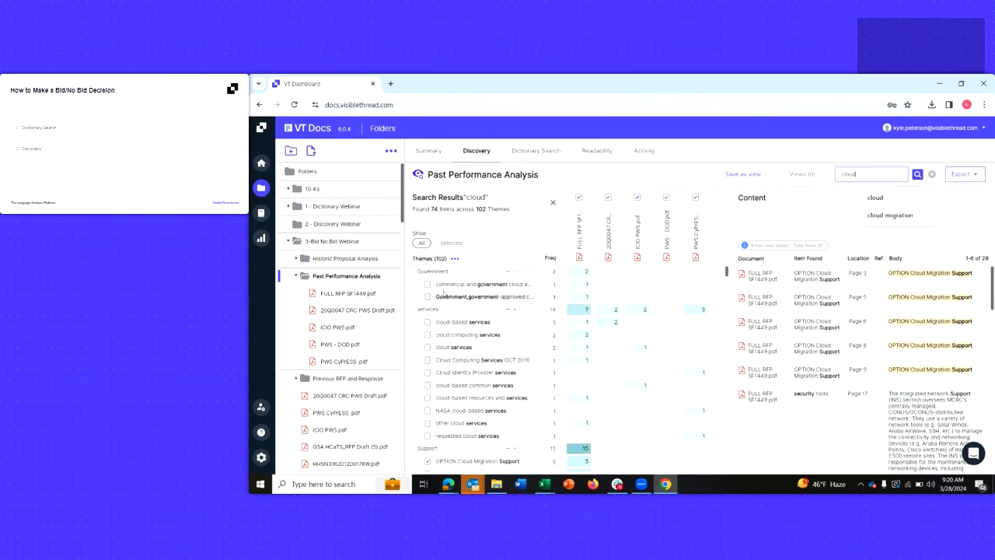
pyautogui.click(428, 323)
pyautogui.click(427, 335)
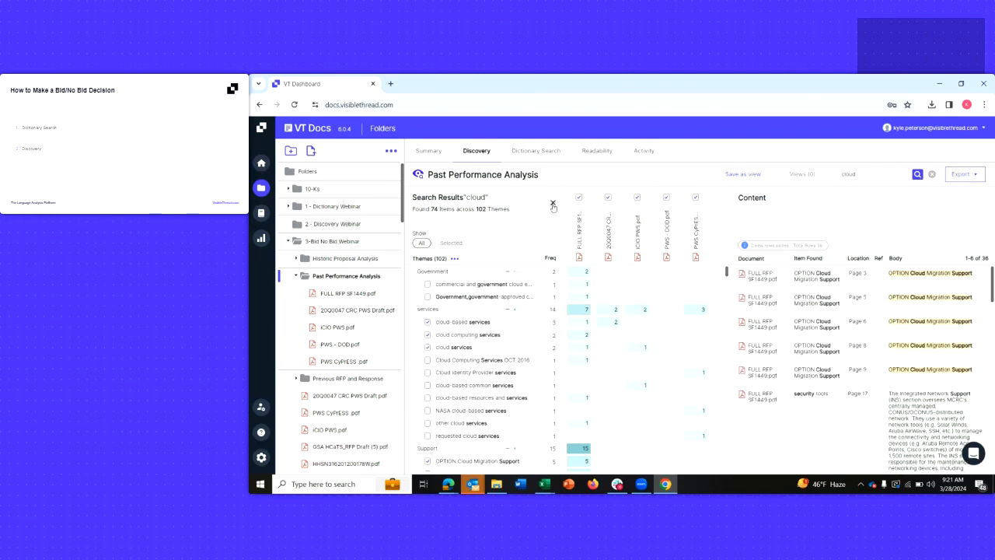
# - Narrow the search to "cloud services", check the matching themes, and clear the search to return to the full theme list
pyautogui.click(864, 175)
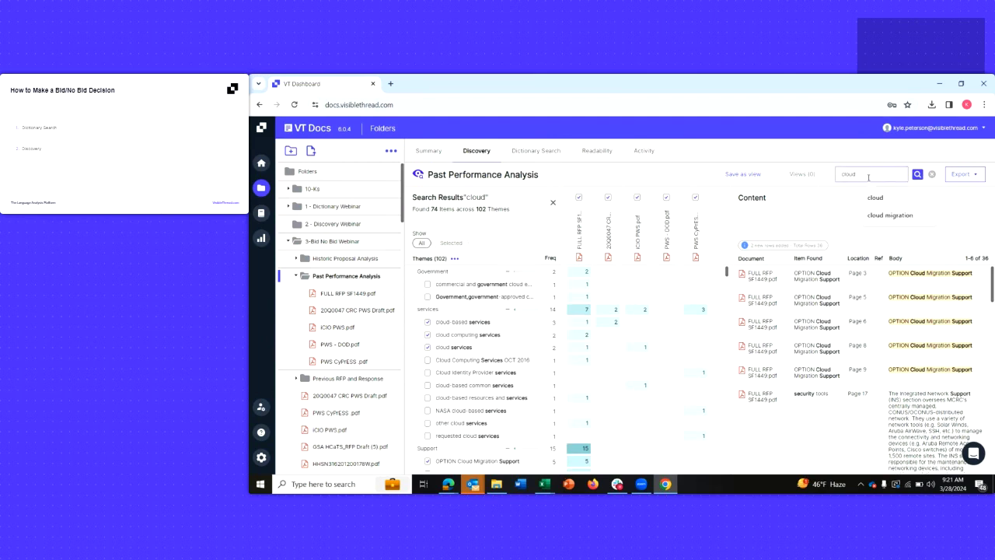
pyautogui.write('services')
pyautogui.press('Return')
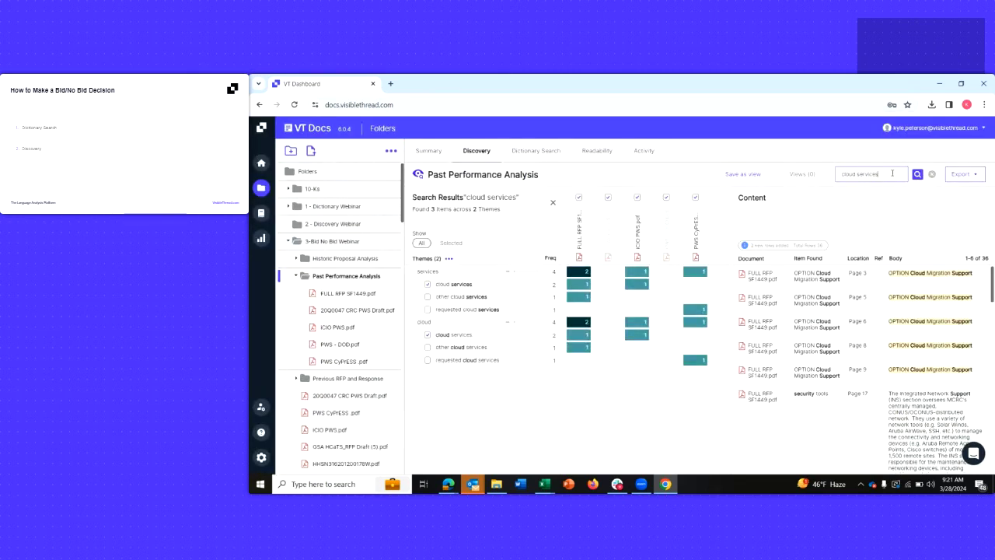
pyautogui.moveTo(893, 175); pyautogui.dragTo(841, 174)
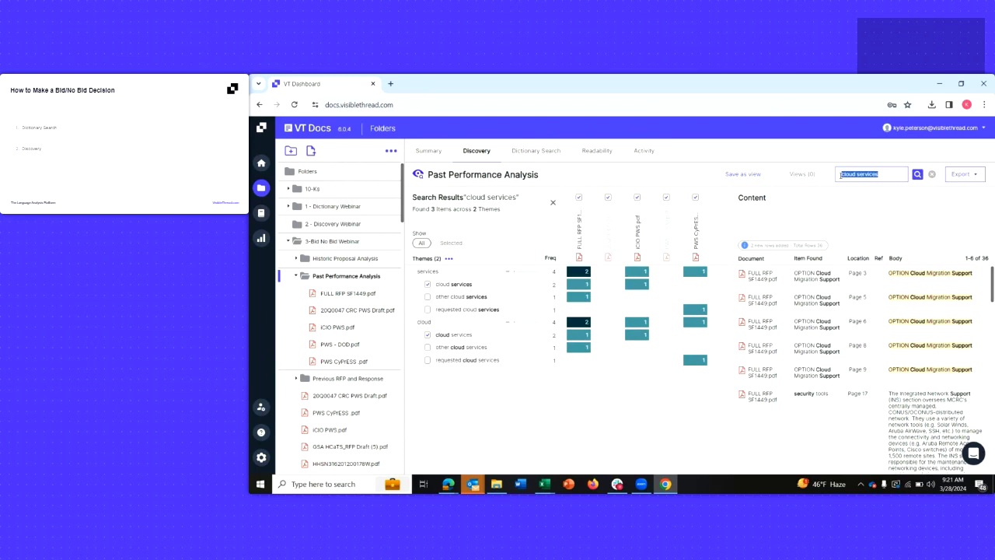
pyautogui.click(884, 172)
pyautogui.click(933, 174)
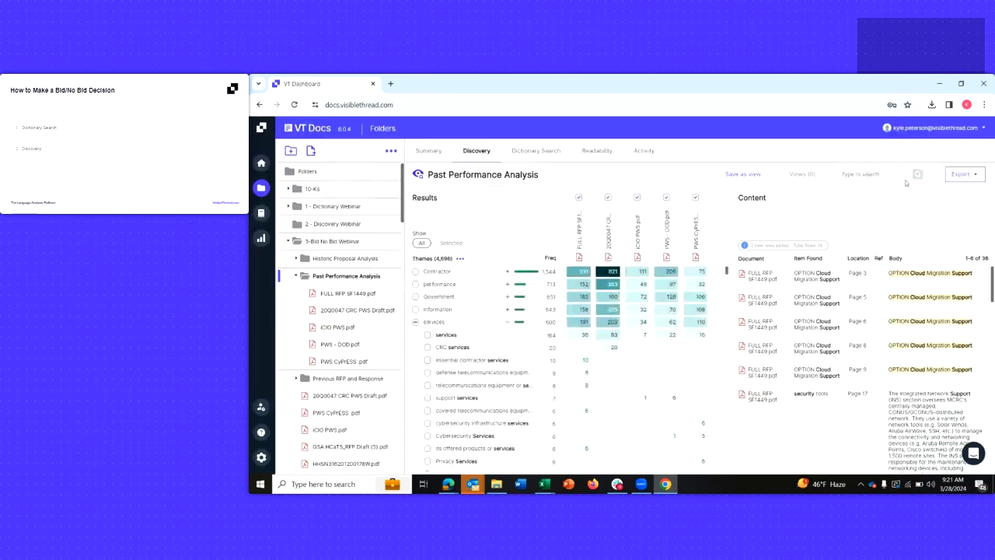
# - Collapse the services and Support themes, and collapse all remaining expanded themes in the results
pyautogui.click(507, 323)
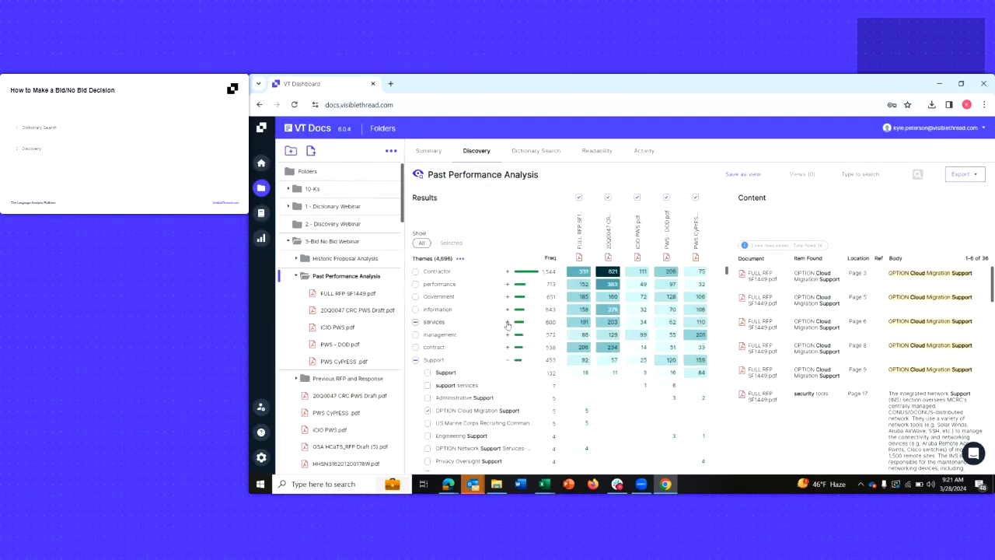
pyautogui.click(507, 360)
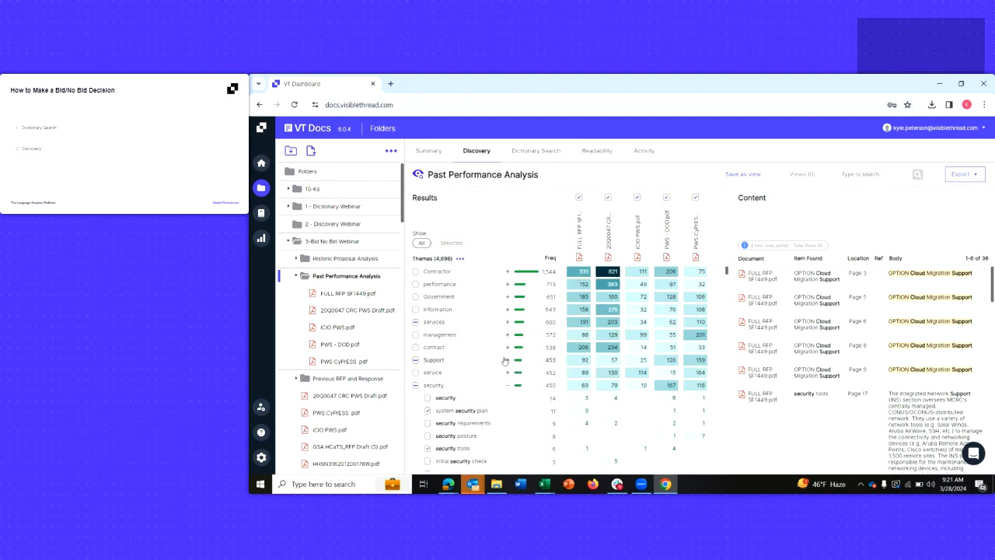
pyautogui.click(460, 259)
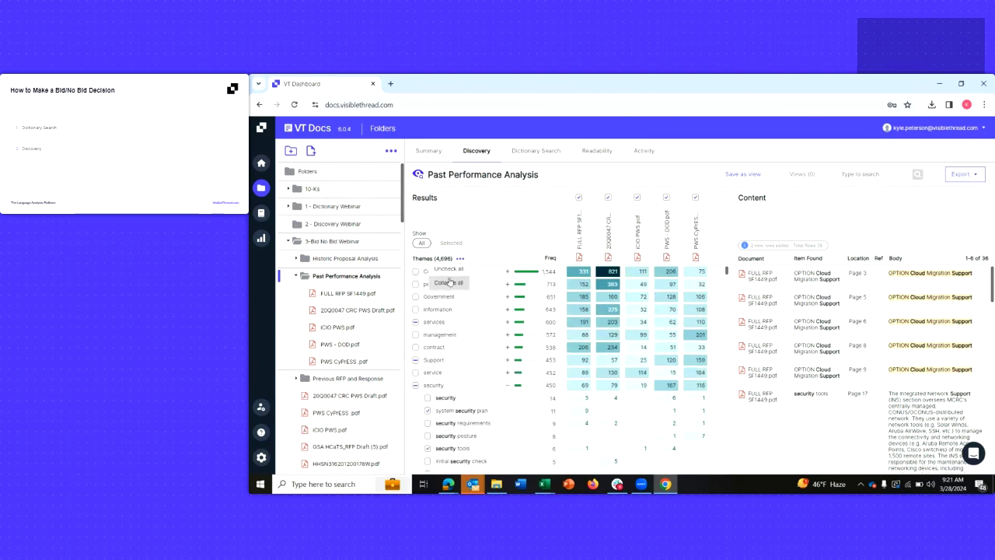
pyautogui.click(449, 282)
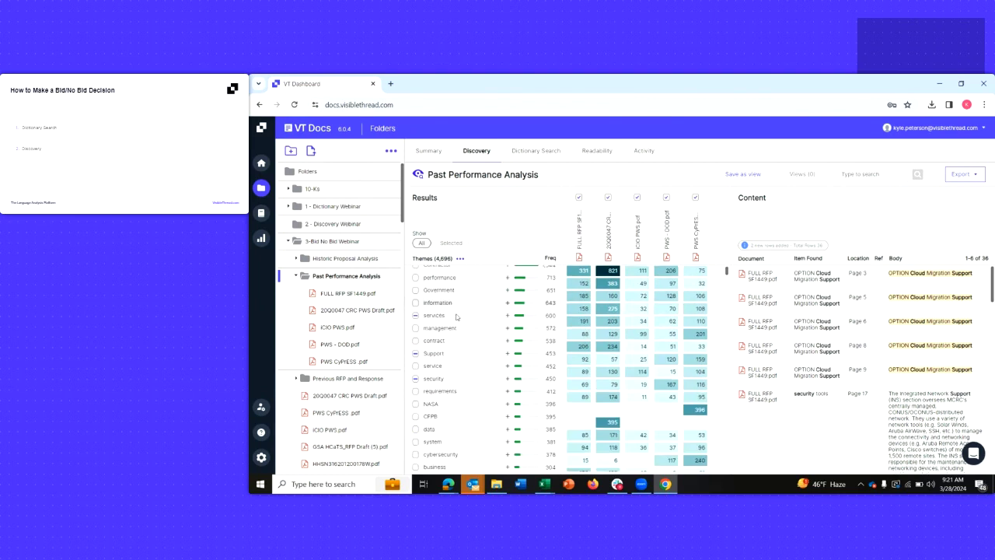
# - Look through the collapsed theme list, expand the reports theme and examine which report types each document mentions
pyautogui.scroll(-2, 456, 335)
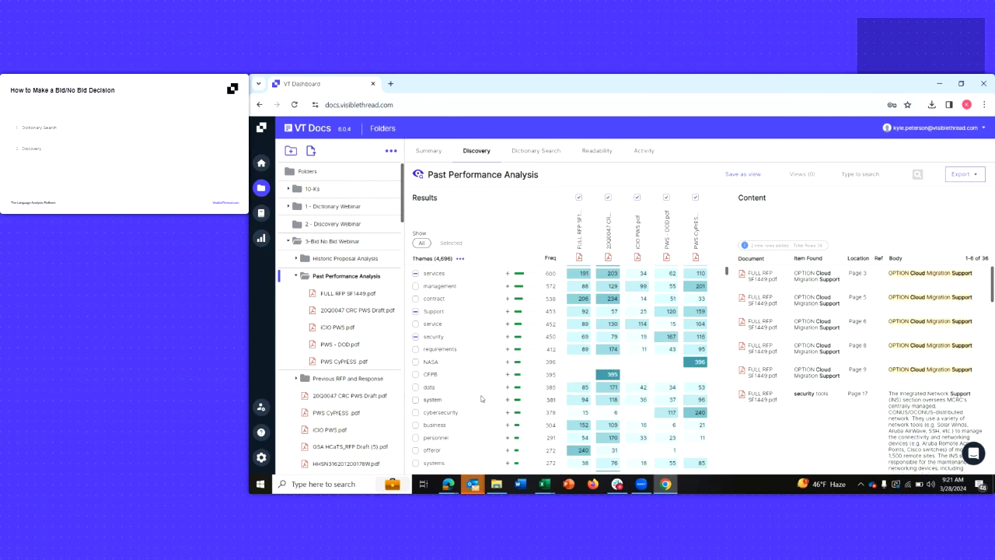
pyautogui.scroll(-3, 459, 411)
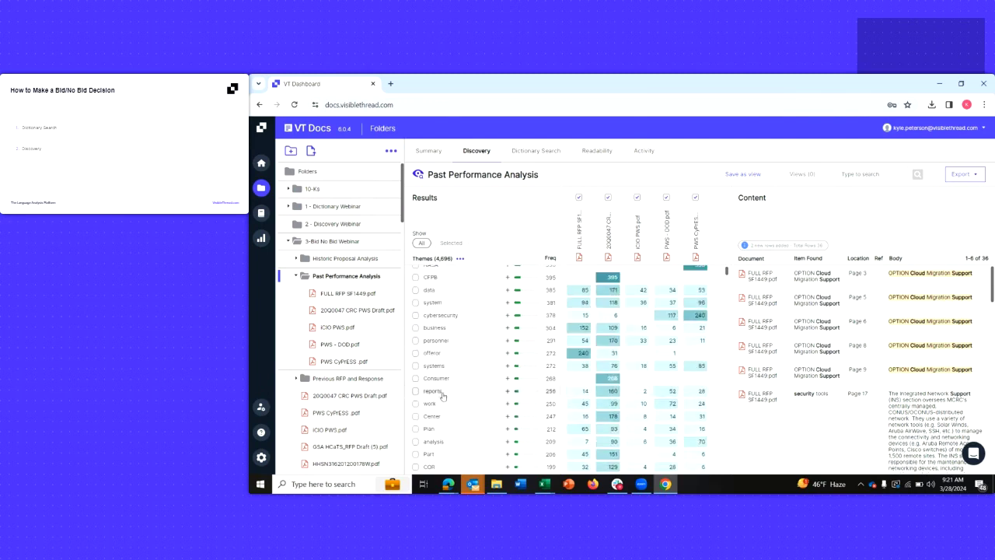
pyautogui.click(507, 391)
pyautogui.scroll(-2, 507, 373)
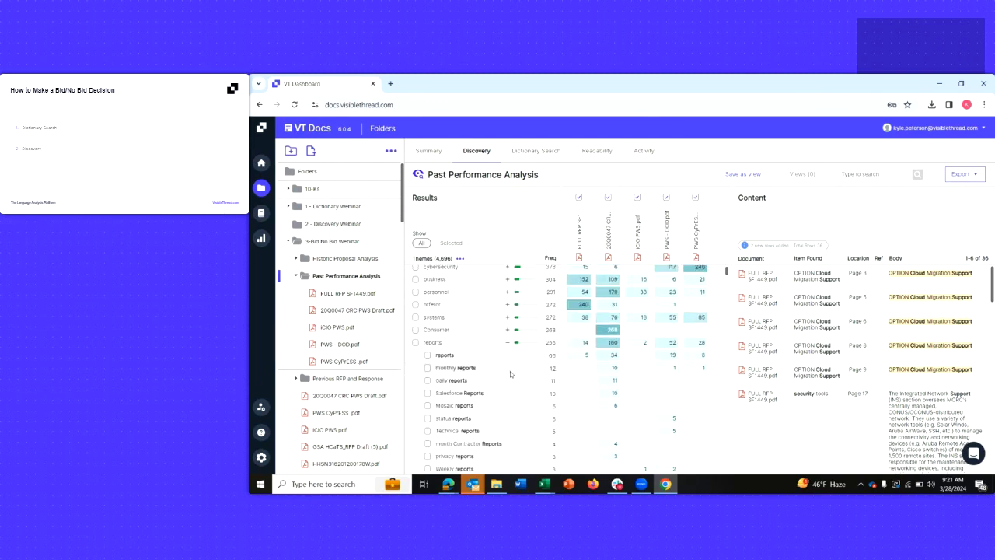
pyautogui.scroll(-4, 508, 385)
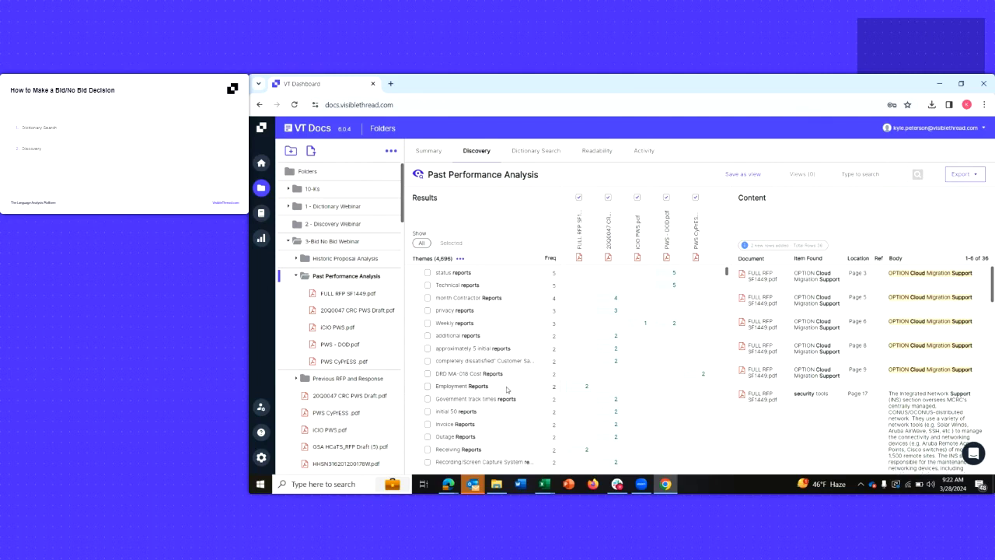
pyautogui.scroll(10, 517, 303)
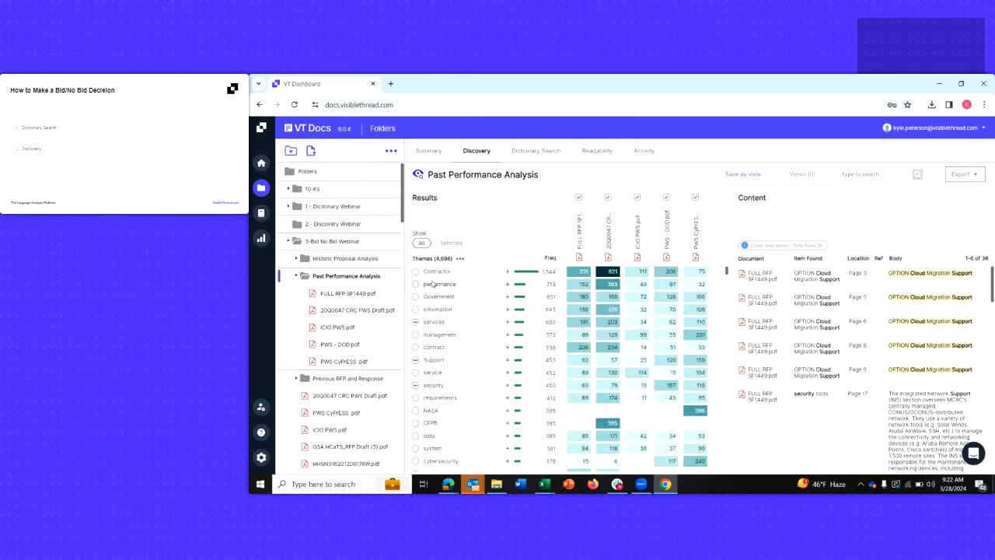
# - Collapse the Past Performance Analysis folder and open the Historic Proposal Analysis folder's Discovery results, with all document columns in view
pyautogui.click(296, 276)
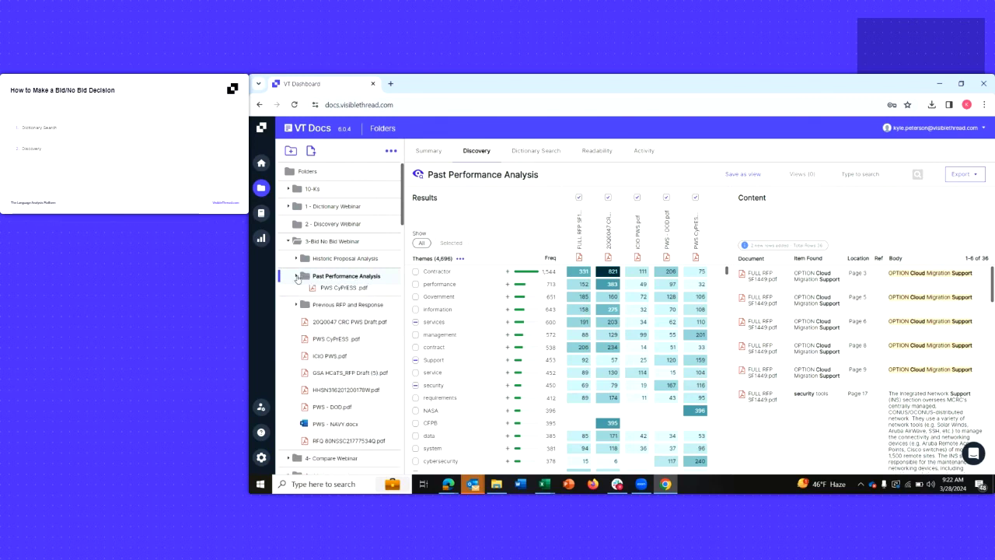
pyautogui.click(343, 260)
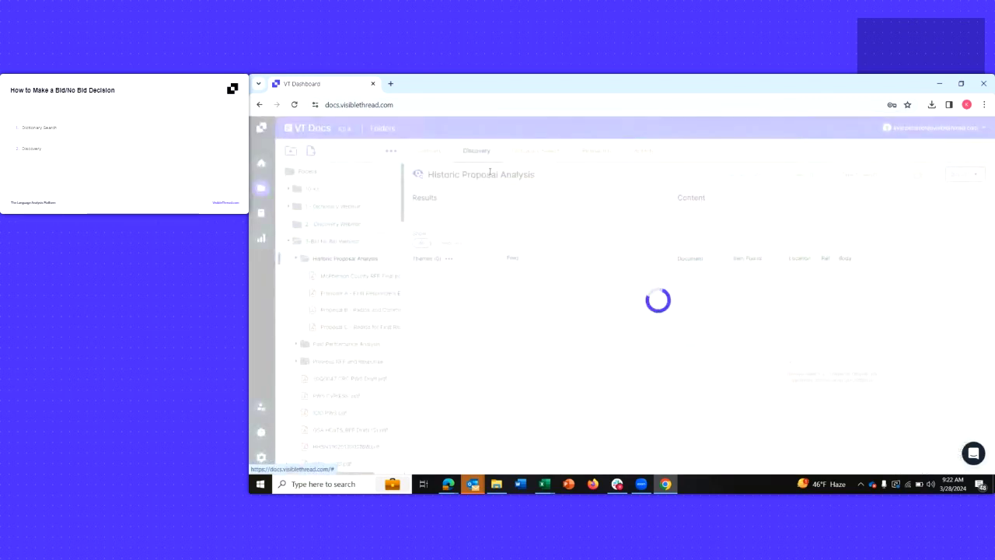
pyautogui.moveTo(667, 212); pyautogui.dragTo(656, 212)
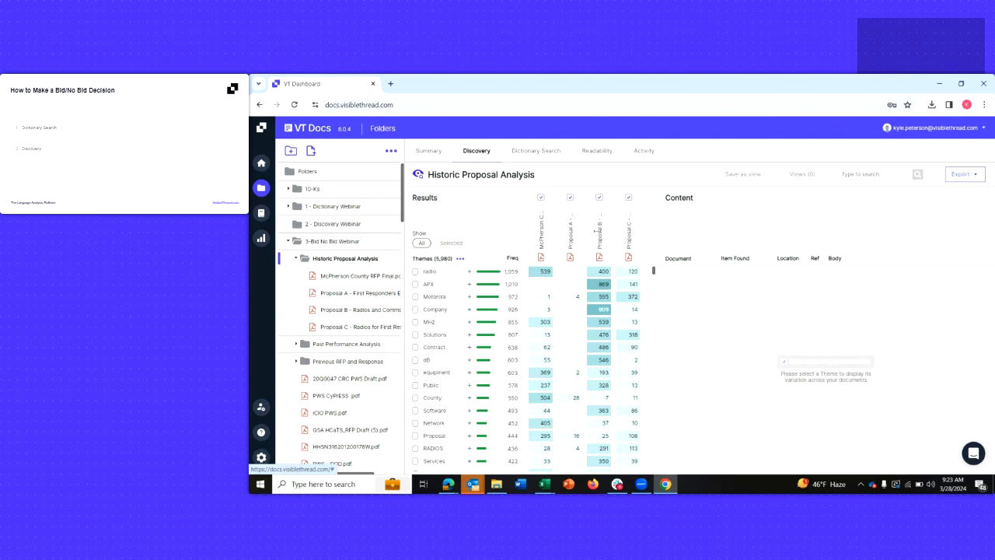
# - Expand the radio theme and select its radio network, MOBILE RADIO and portable radio items to list their content
pyautogui.click(469, 274)
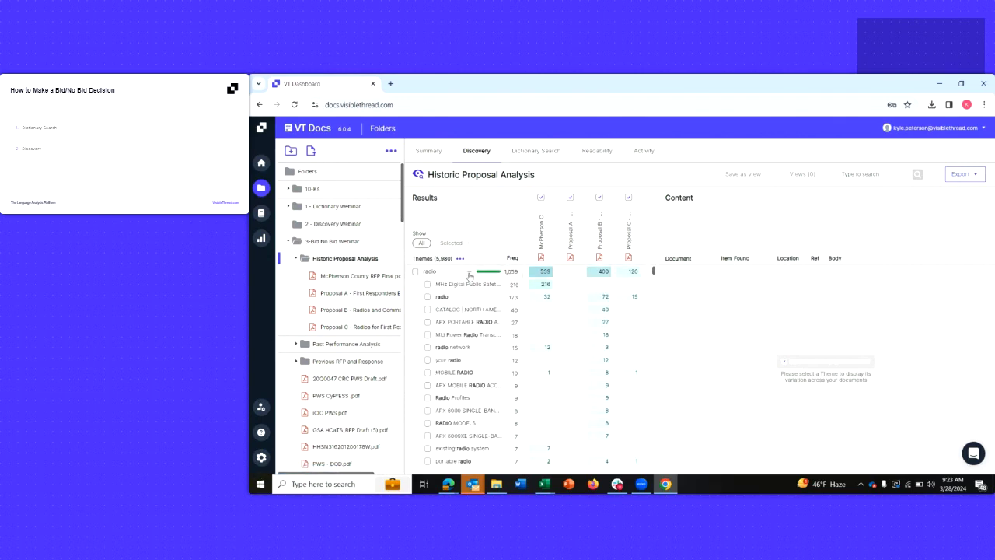
pyautogui.click(429, 348)
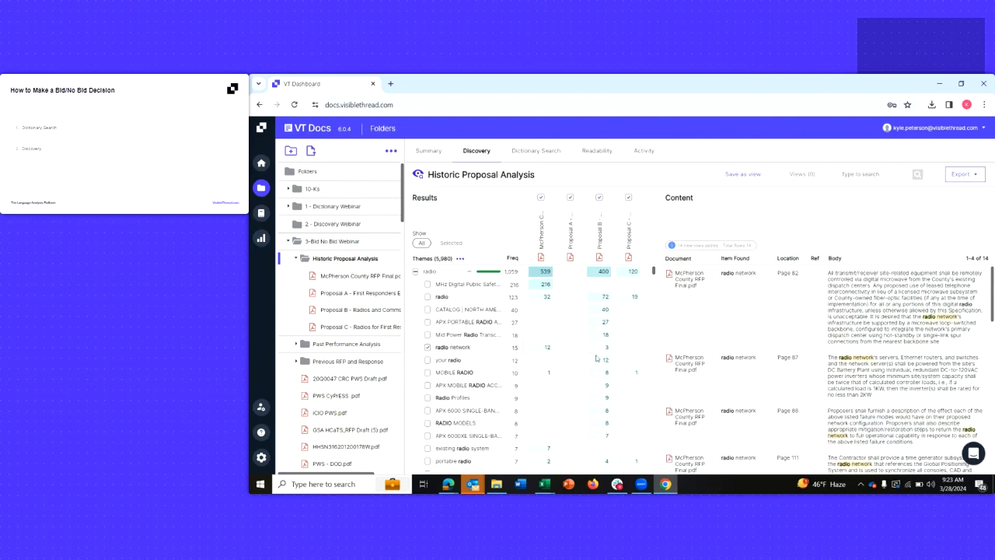
pyautogui.click(427, 372)
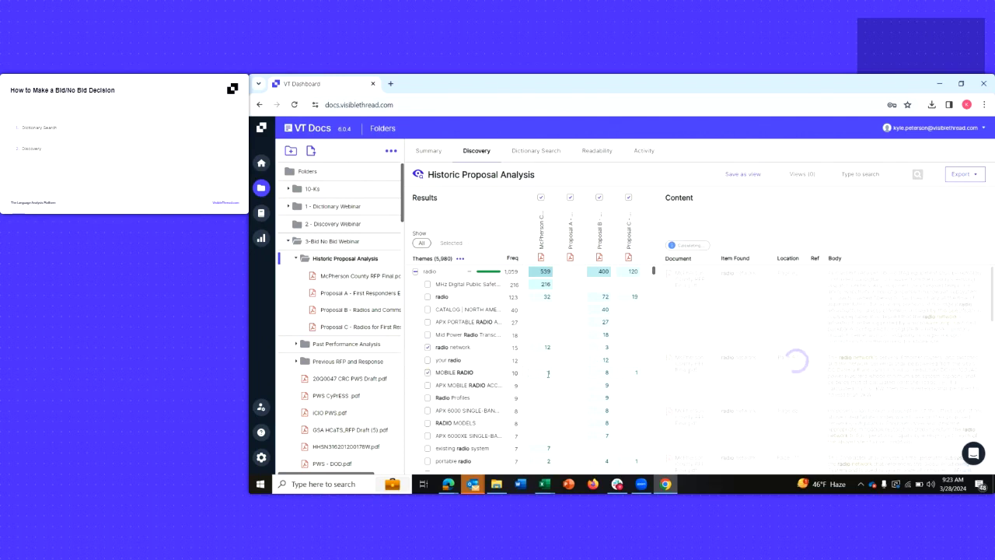
pyautogui.click(429, 462)
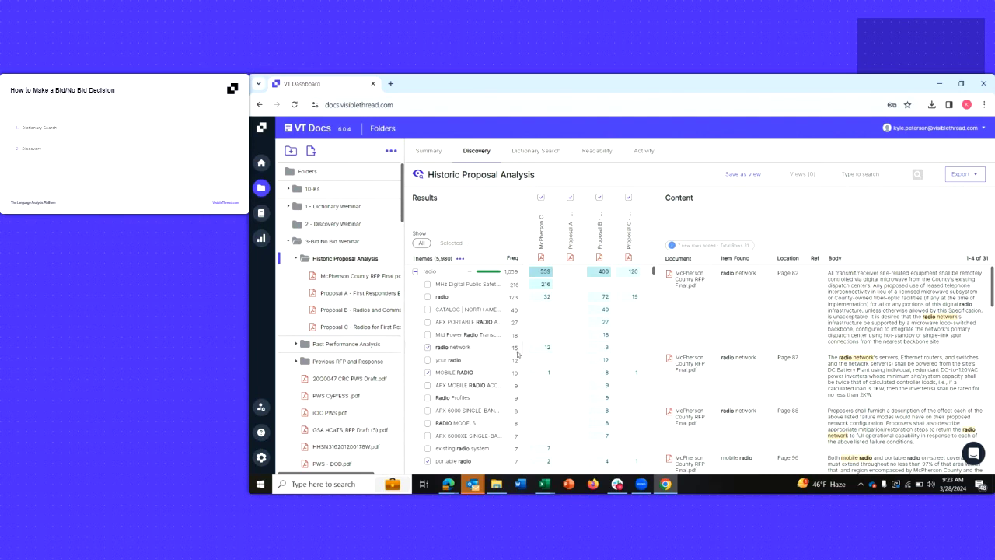
pyautogui.click(427, 373)
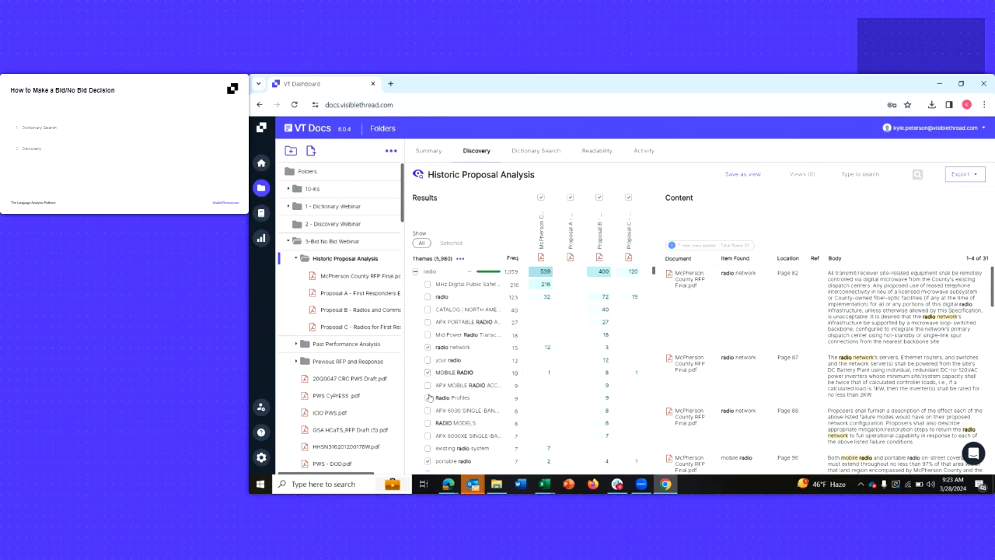
# - Narrow the folder pane to give the Discovery results more room, and collapse the radio theme
pyautogui.click(427, 462)
pyautogui.moveTo(404, 316); pyautogui.dragTo(377, 315)
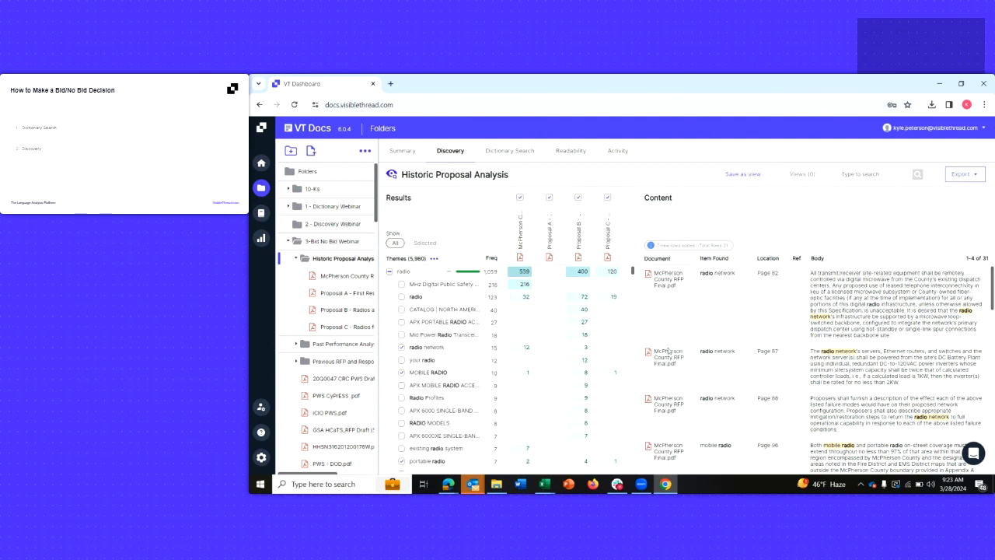
pyautogui.click(448, 273)
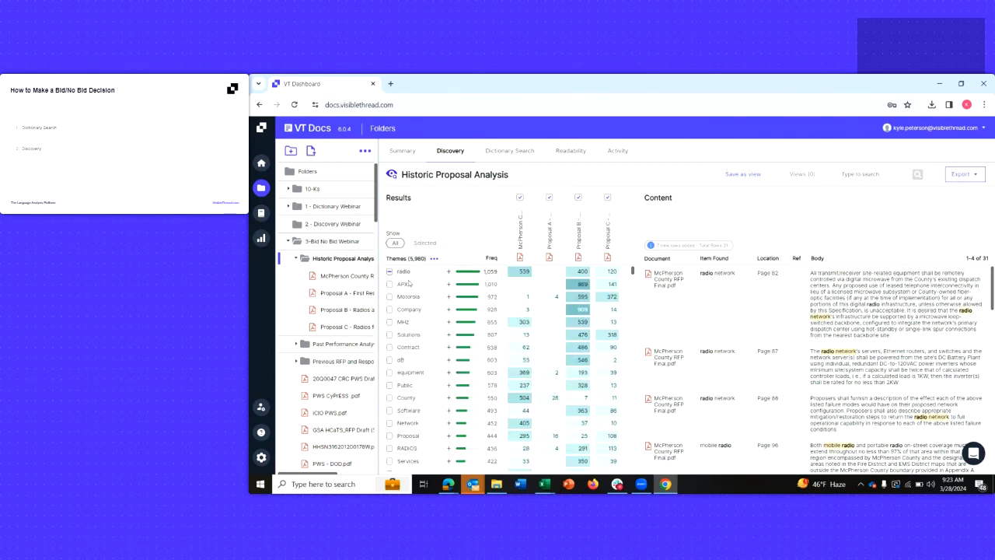
# - Expand the Solutions theme, examine its items across the proposal documents, and collapse it
pyautogui.click(448, 334)
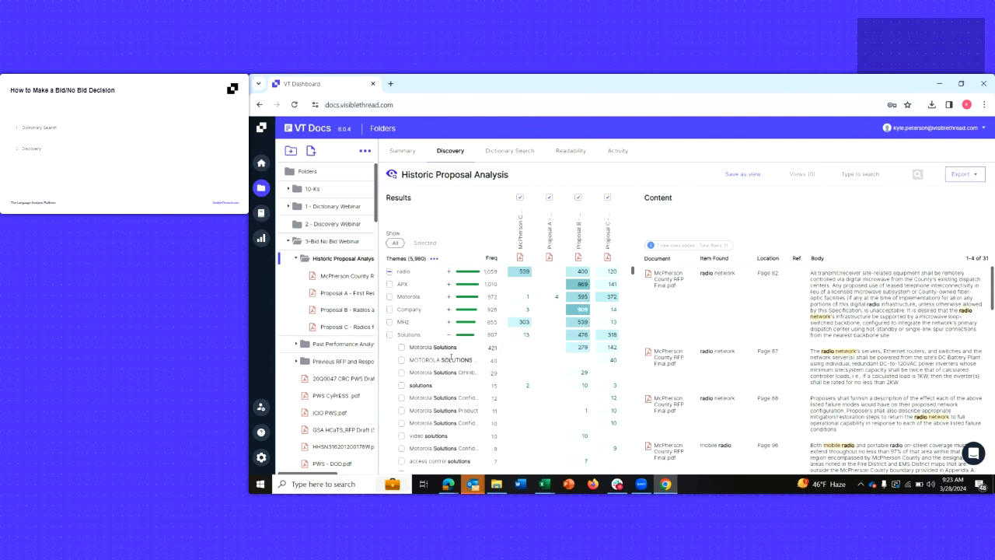
pyautogui.scroll(-10, 447, 359)
pyautogui.scroll(10, 434, 362)
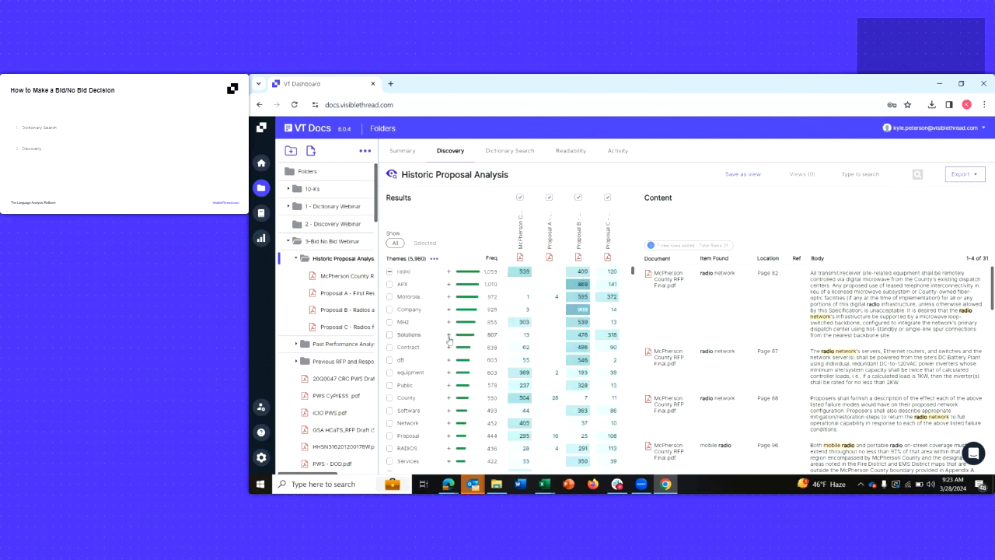
# - Expand the equipment theme, select its equipment shelter and equipment shelters items to list their content, and collapse the theme
pyautogui.click(448, 372)
pyautogui.scroll(-1, 451, 358)
pyautogui.click(402, 412)
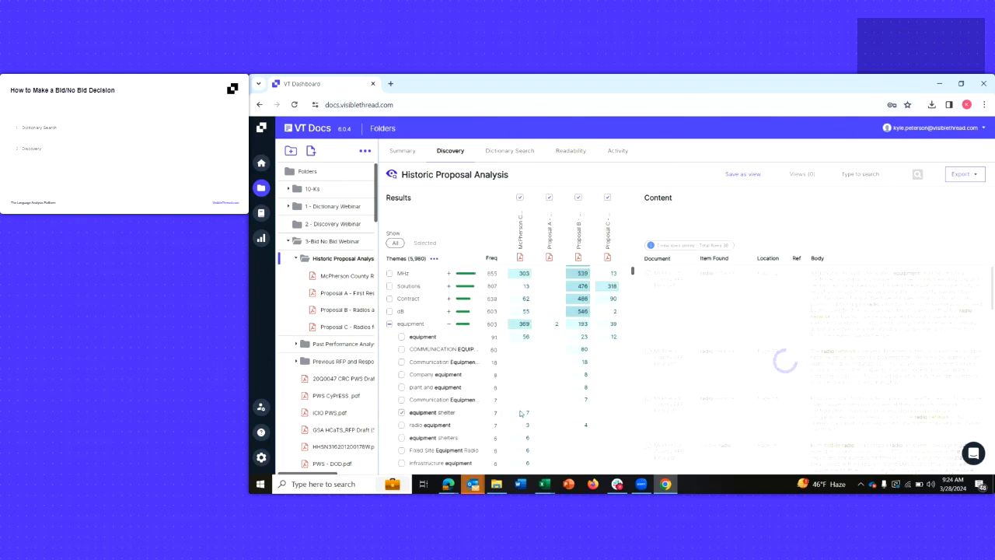
pyautogui.click(402, 438)
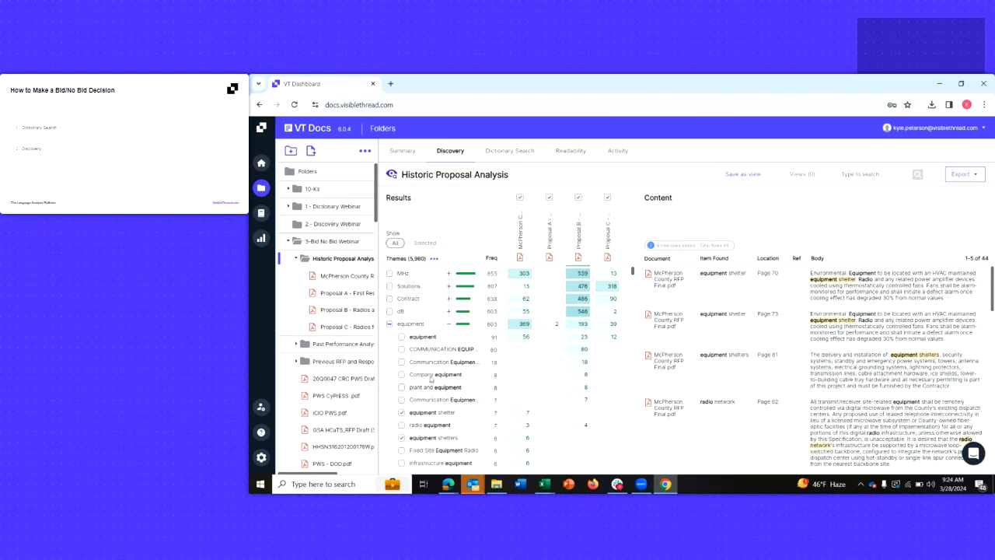
pyautogui.click(448, 325)
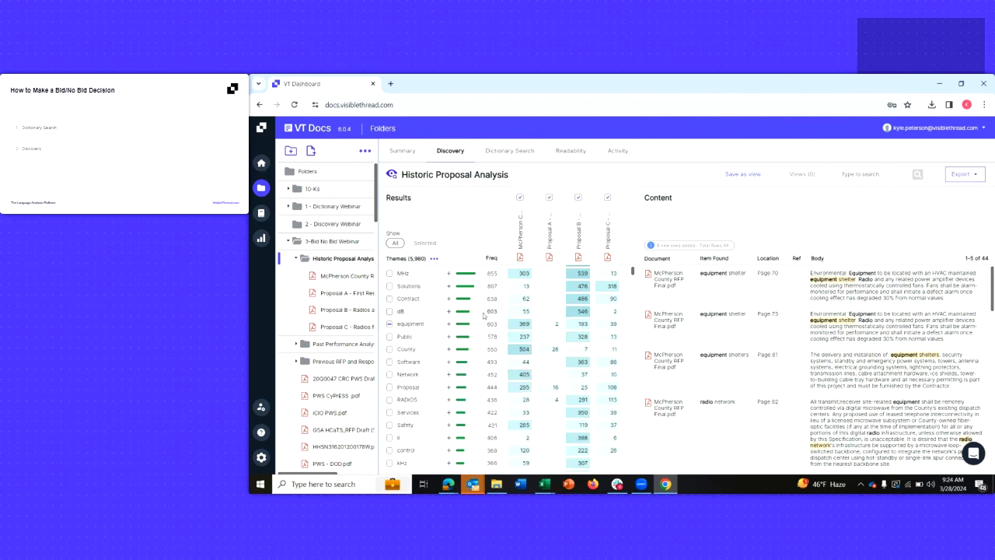
pyautogui.scroll(1, 553, 292)
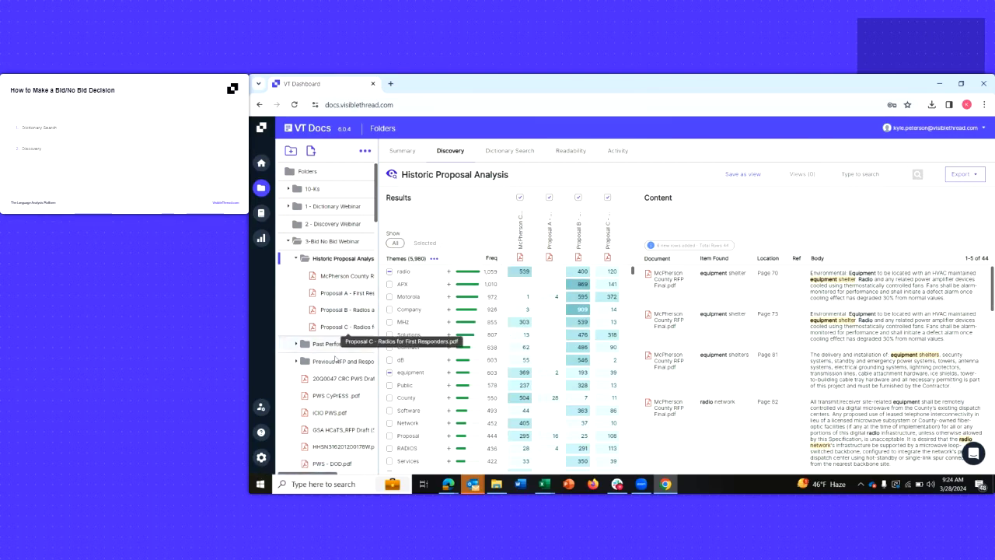
# - Open the 3-Bid No Bid Webinar folder's Dictionary Search and enlarge the results area so full category names and all document columns show
pyautogui.click(337, 348)
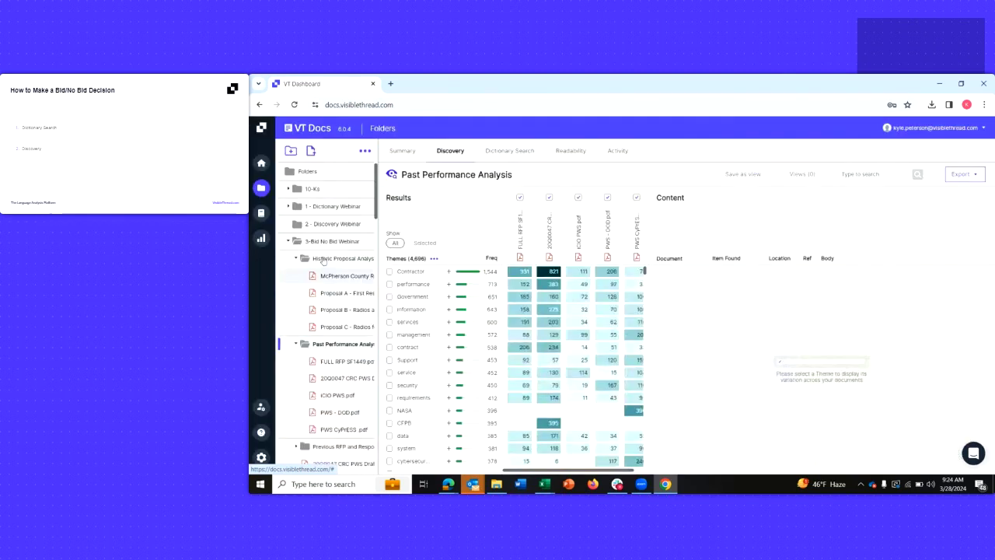
pyautogui.click(296, 258)
pyautogui.click(311, 242)
pyautogui.click(517, 154)
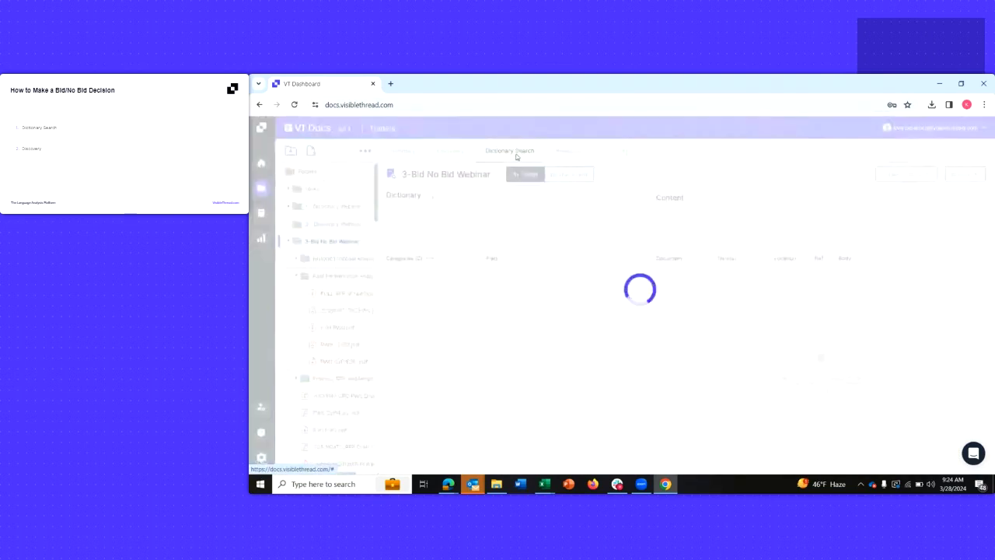
pyautogui.moveTo(648, 206); pyautogui.dragTo(762, 204)
pyautogui.moveTo(502, 222); pyautogui.dragTo(598, 220)
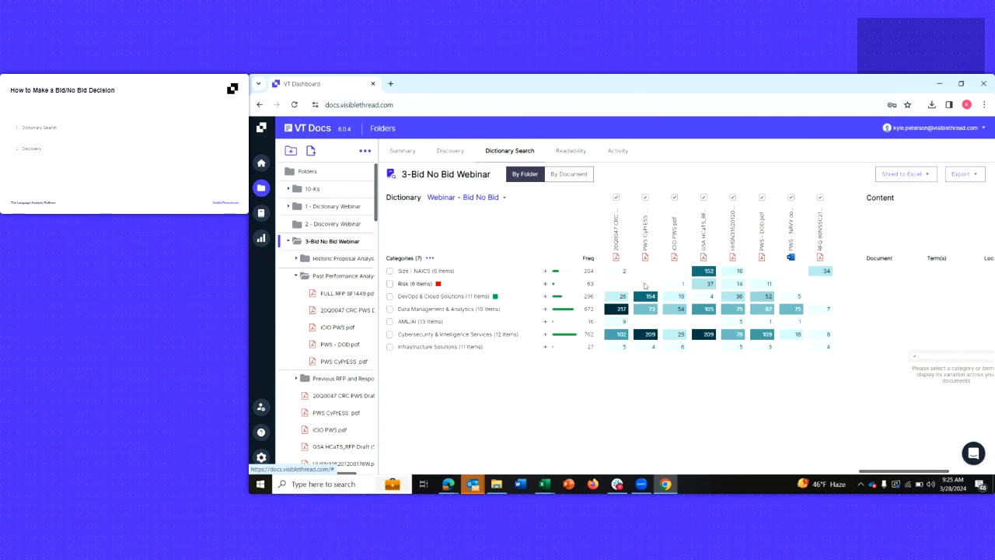
# - Expand the Risk category to examine which of its terms occur in each document
pyautogui.click(545, 285)
pyautogui.click(545, 285)
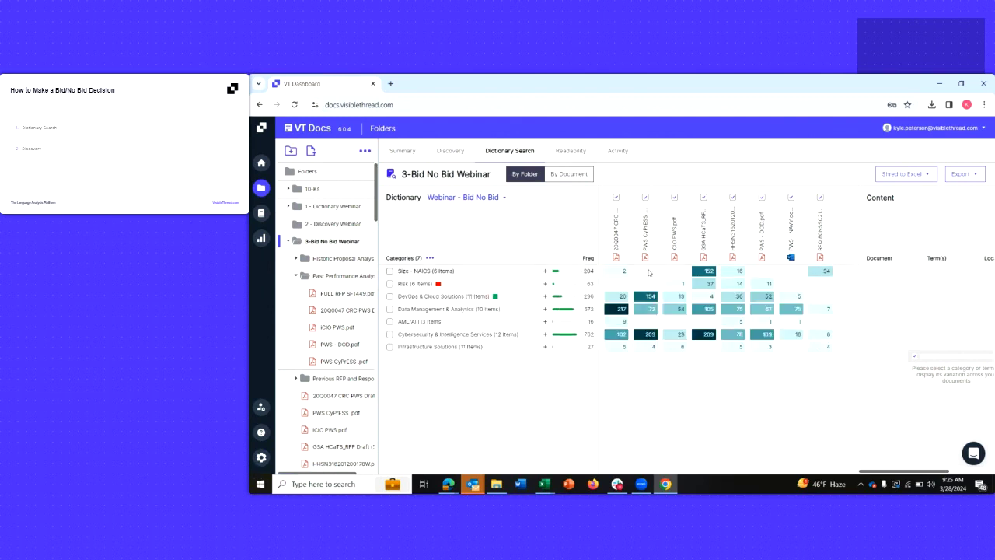
pyautogui.click(546, 285)
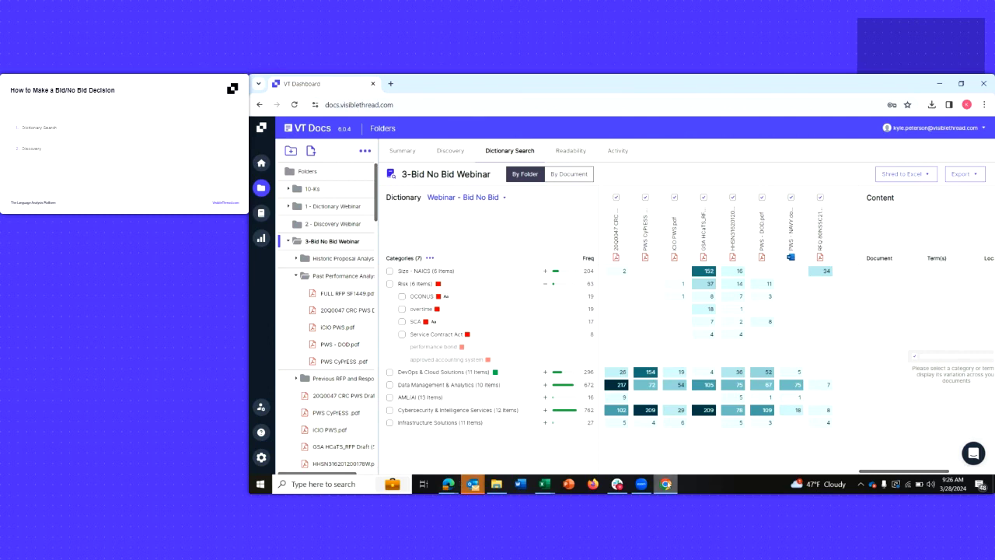
# - Switch to the Elite Studio window in Edge and toggle the webinar's screen sharing
pyautogui.moveTo(448, 484)
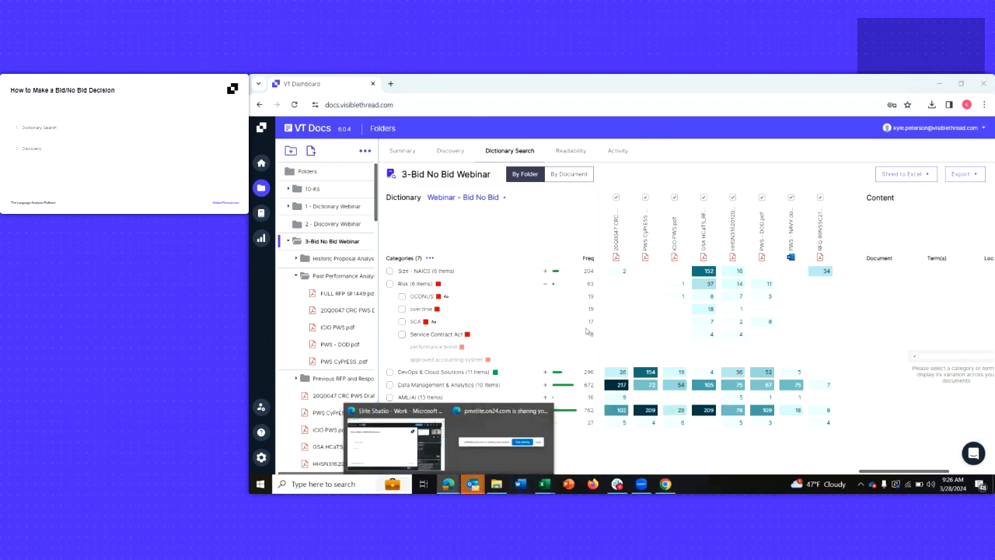
pyautogui.click(459, 443)
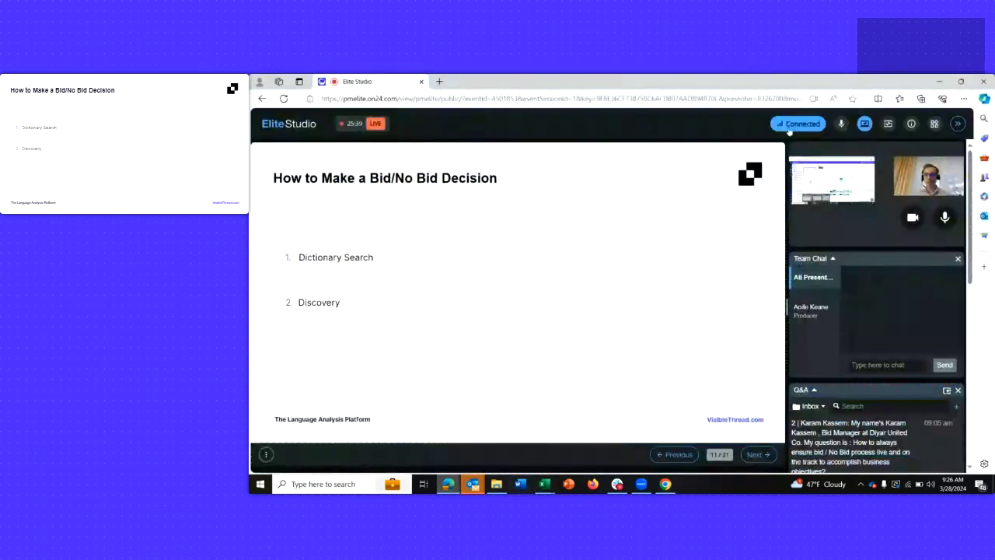
pyautogui.click(865, 124)
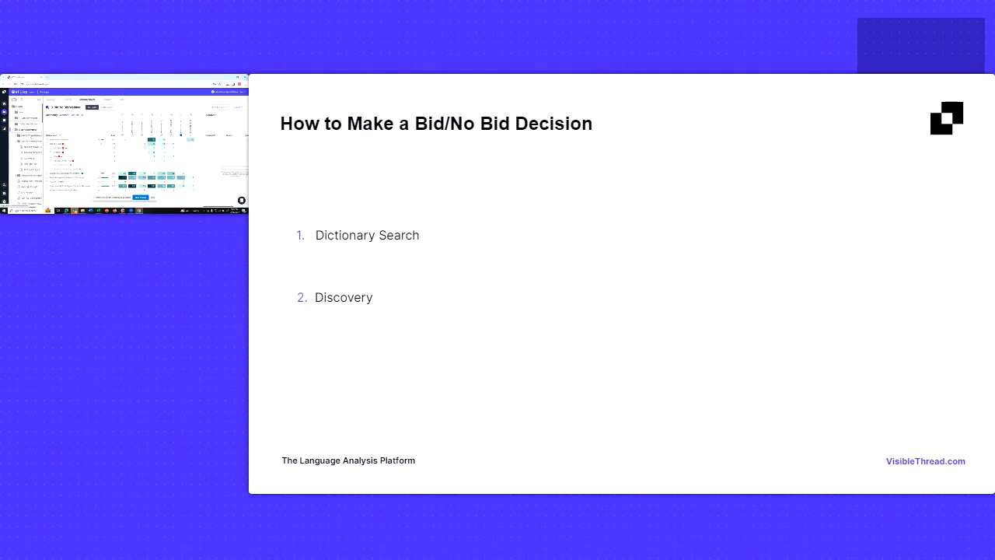
# - Return to VT Docs and open the Historic Proposal Analysis folder's Discovery results, checking the radio theme briefly
pyautogui.click(450, 151)
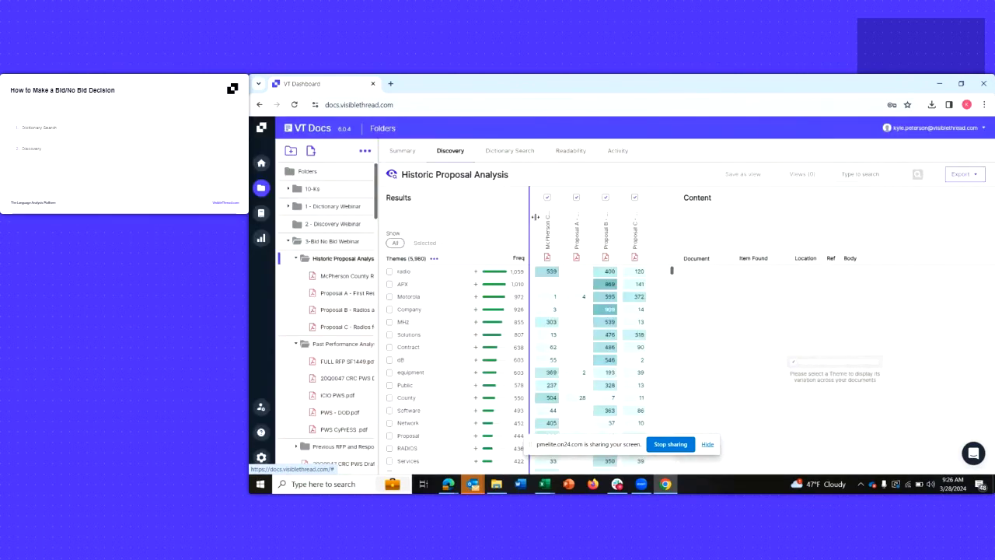
pyautogui.click(488, 272)
pyautogui.click(488, 273)
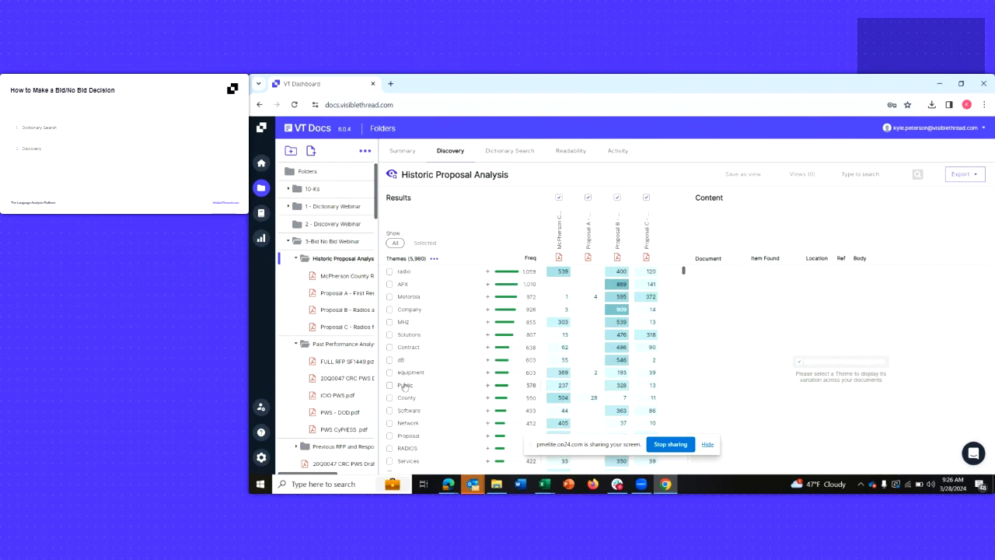
# - Expand the equipment theme and select its equipment shelters and equipment shelter items
pyautogui.click(489, 377)
pyautogui.scroll(-1, 435, 412)
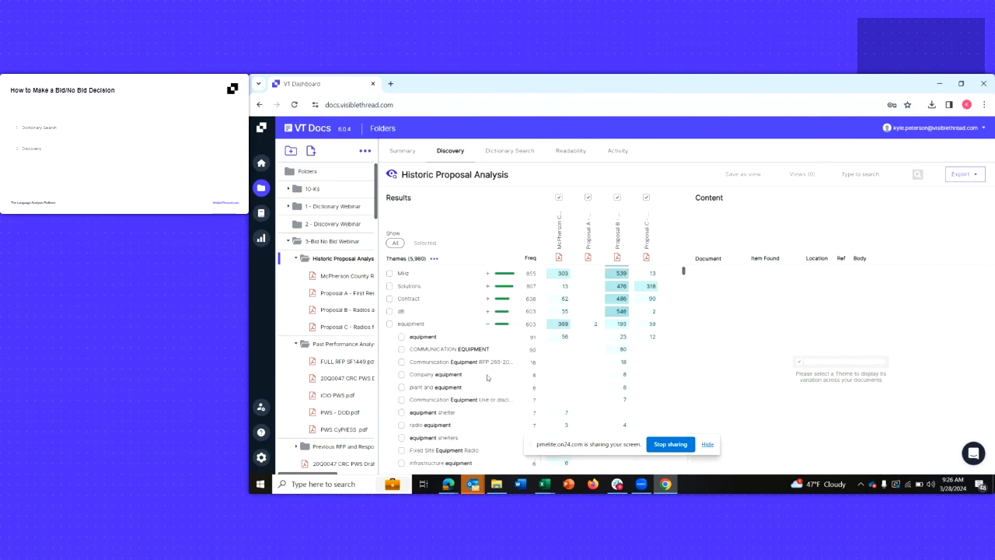
pyautogui.click(401, 438)
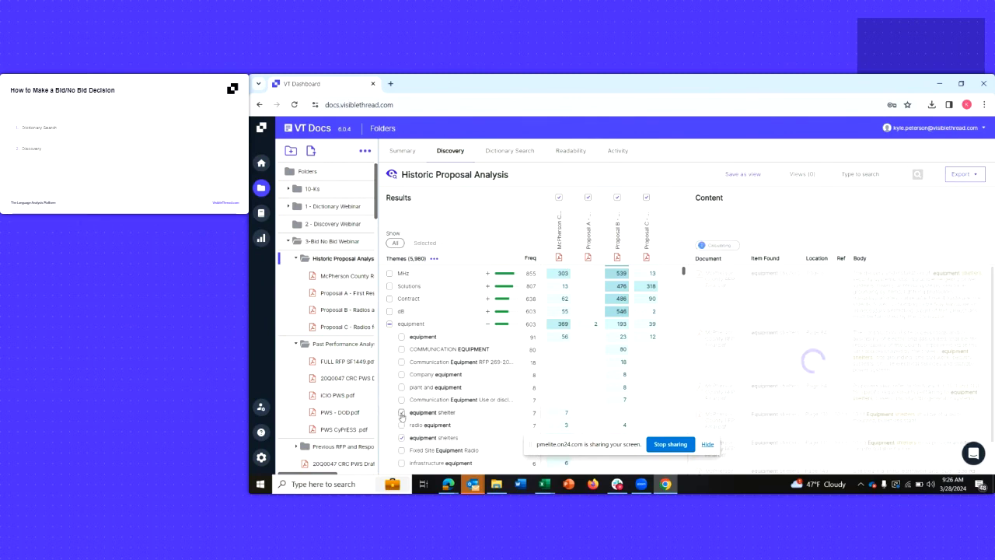
pyautogui.click(401, 413)
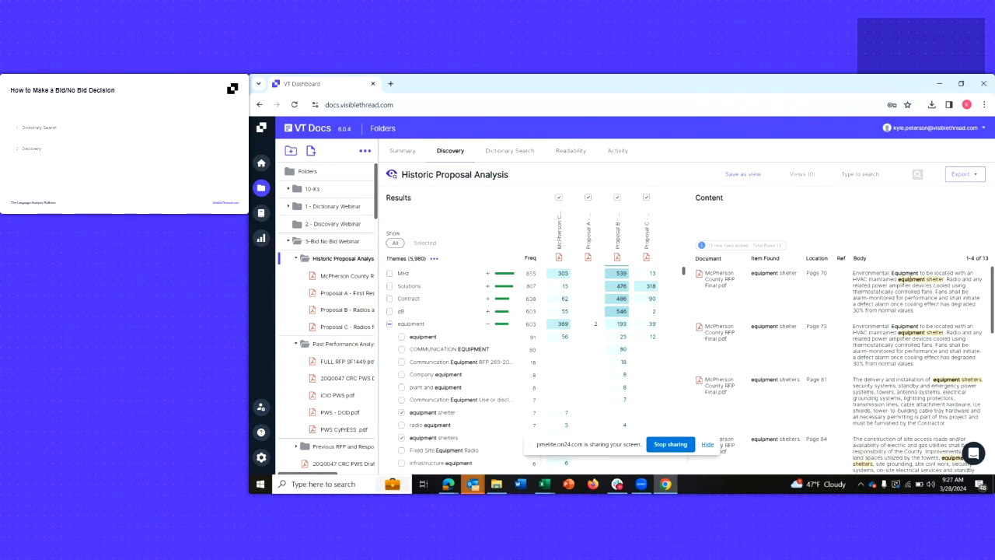
# - Add the infrastructure equipment, Furnished equipment and equipment cabinet items to the equipment theme's selection
pyautogui.scroll(-1, 576, 395)
pyautogui.scroll(-1, 428, 365)
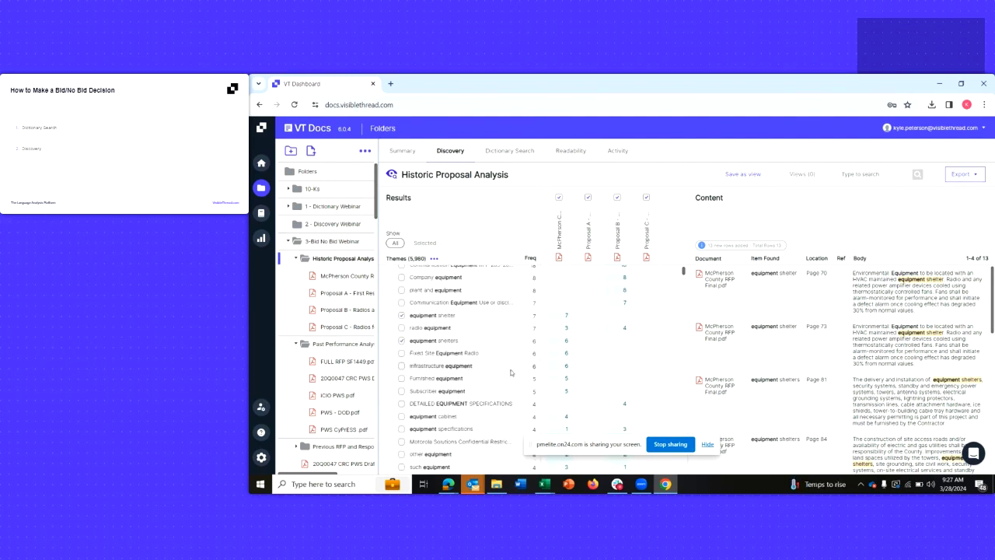
pyautogui.click(401, 365)
pyautogui.click(401, 378)
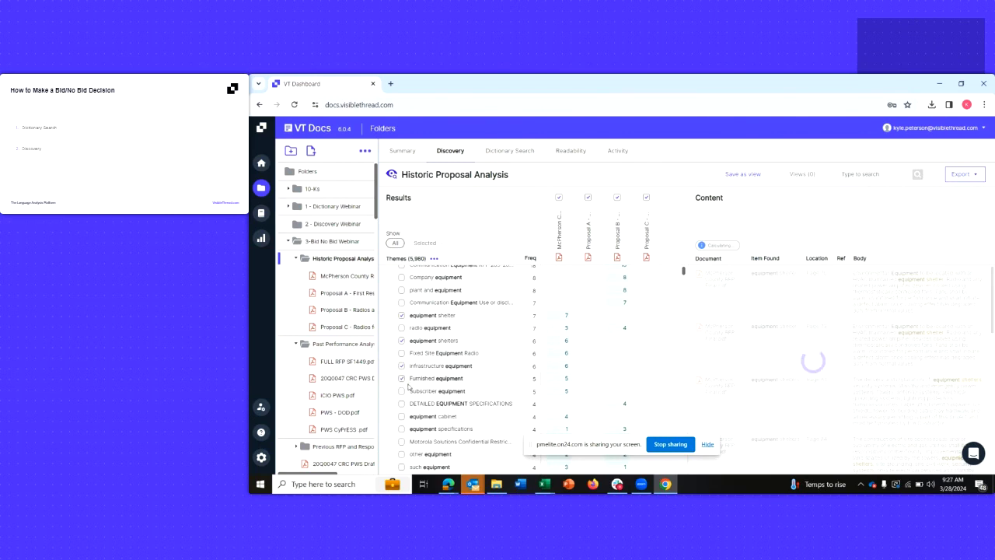
pyautogui.click(401, 417)
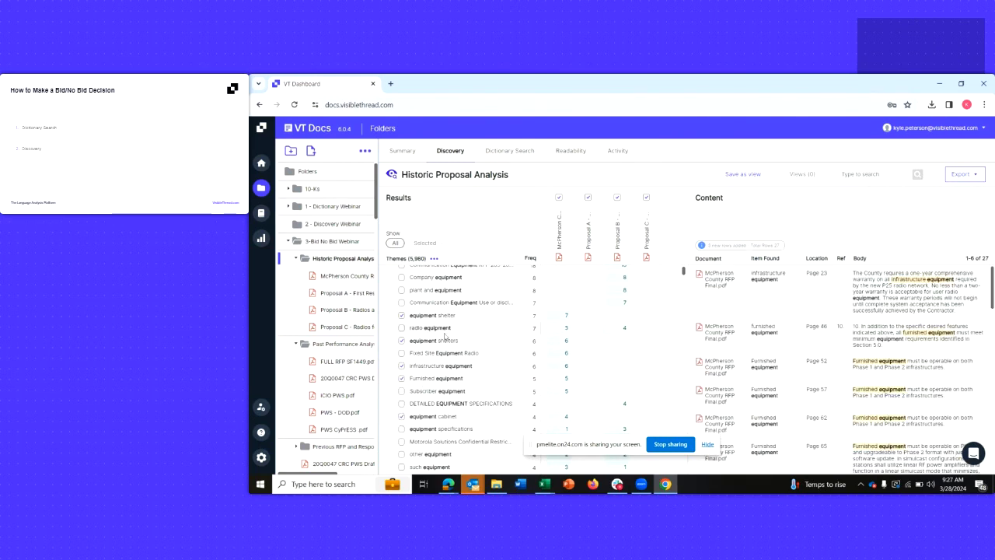
# - Filter the Discovery results to show only the selected themes
pyautogui.scroll(1, 445, 336)
pyautogui.scroll(3, 444, 336)
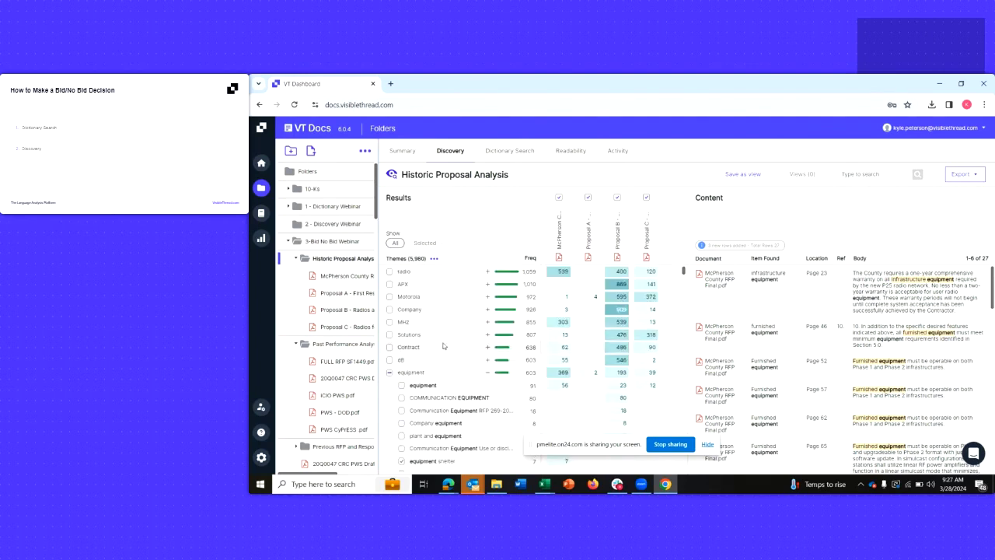
pyautogui.click(424, 243)
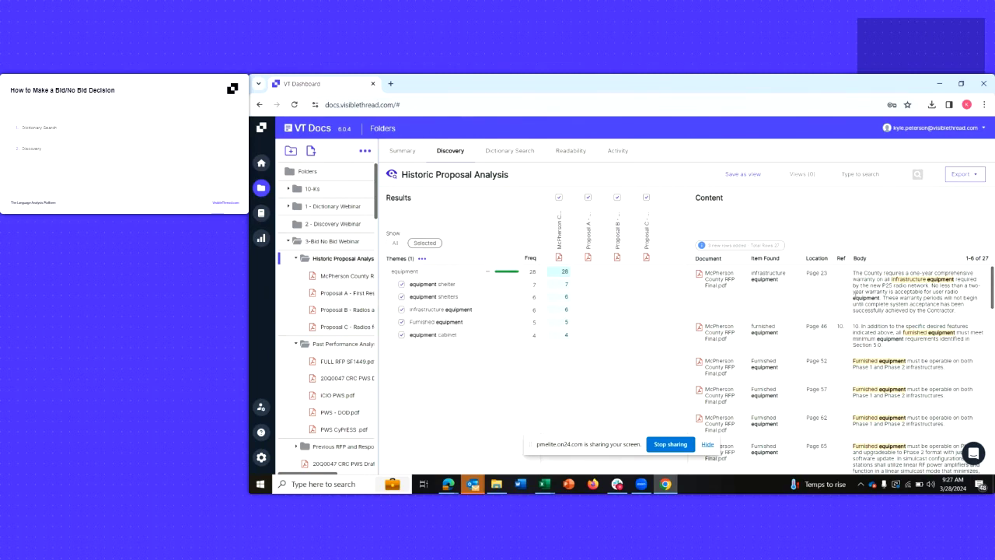
# - Export only the displayed Discovery rows to an Excel file, with the text split by paragraph
pyautogui.click(971, 174)
pyautogui.click(937, 191)
pyautogui.click(561, 276)
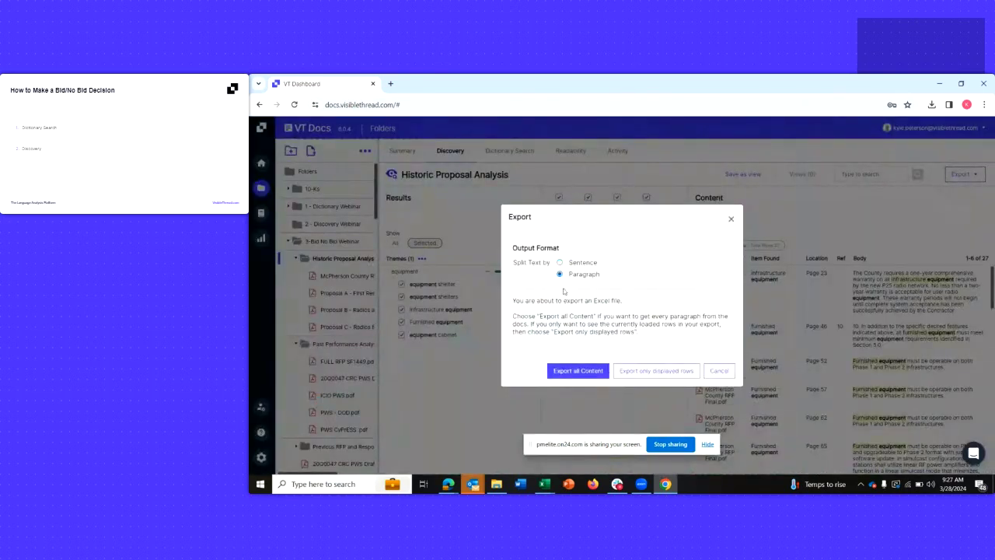
pyautogui.click(649, 373)
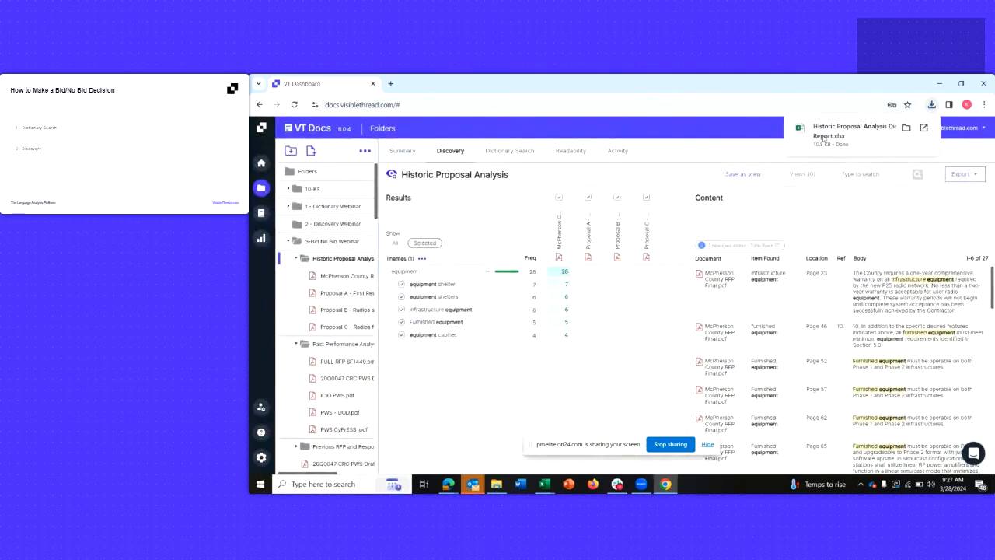
# - Open the downloaded Historic Proposal Analysis Discovery report in Excel and enlarge the sheet view to 110%
pyautogui.click(824, 137)
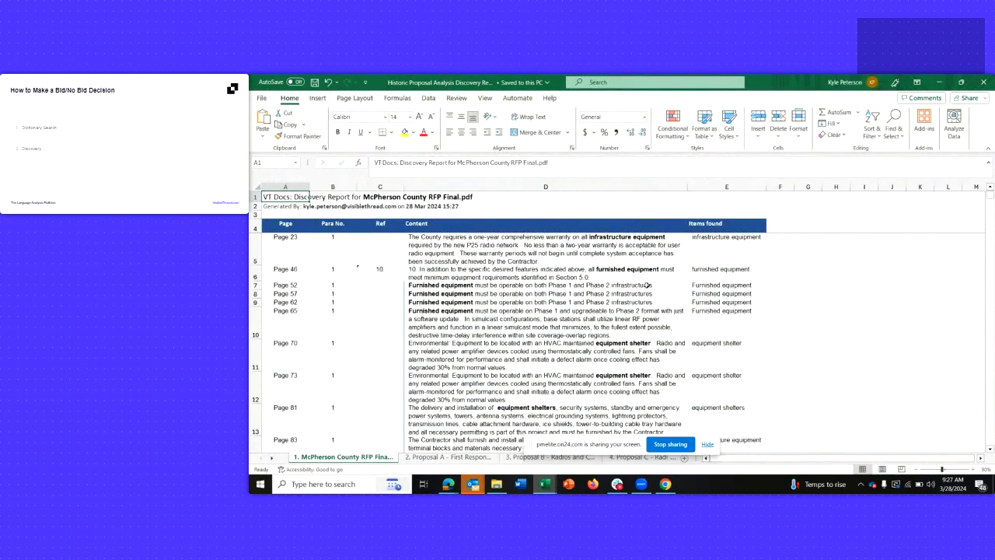
pyautogui.click(967, 468)
pyautogui.click(968, 469)
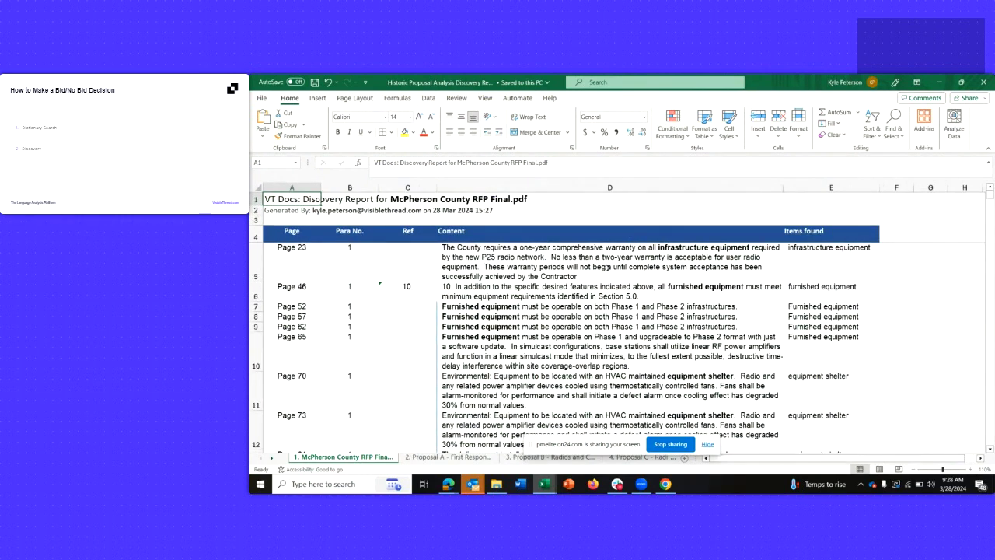
# - Review the McPherson County RFP sheet's equipment requirements, examining the content cells for pages 70, 73 and 81
pyautogui.scroll(-1, 595, 257)
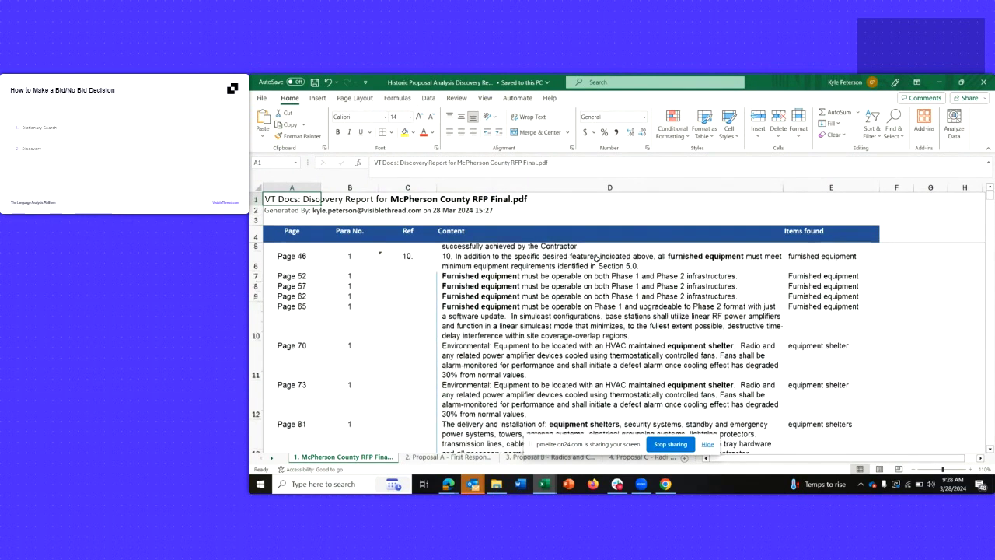
pyautogui.scroll(-1, 595, 258)
pyautogui.scroll(-1, 596, 258)
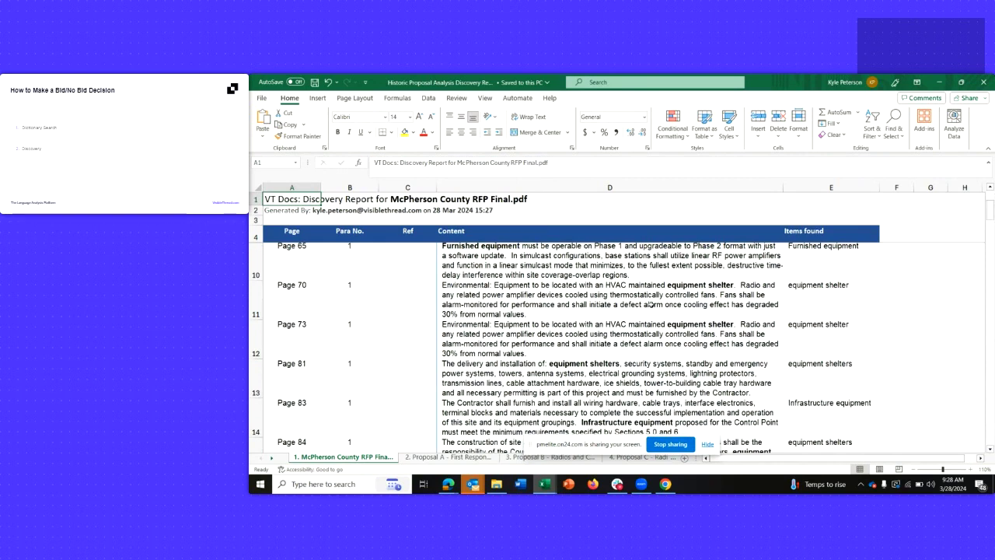
pyautogui.click(568, 295)
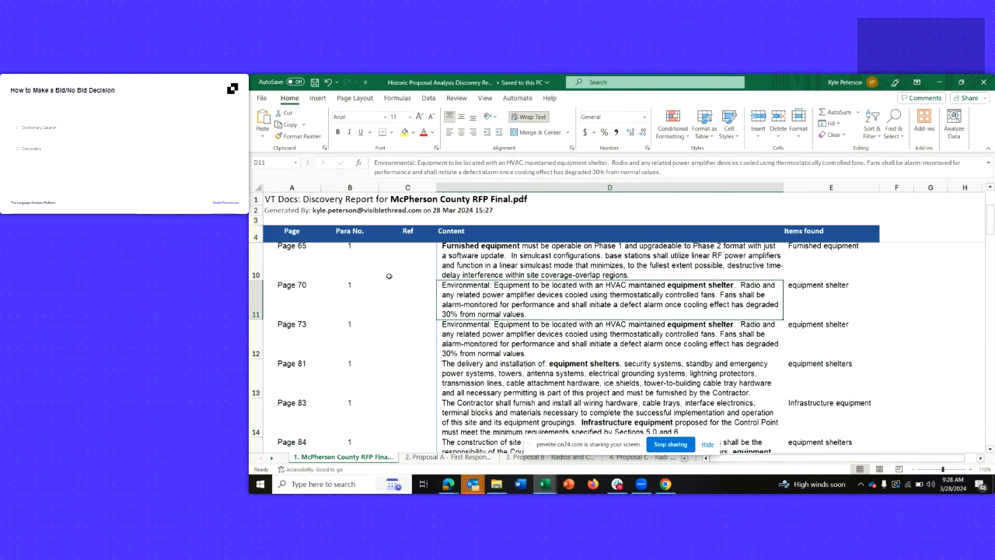
pyautogui.click(544, 333)
pyautogui.click(555, 368)
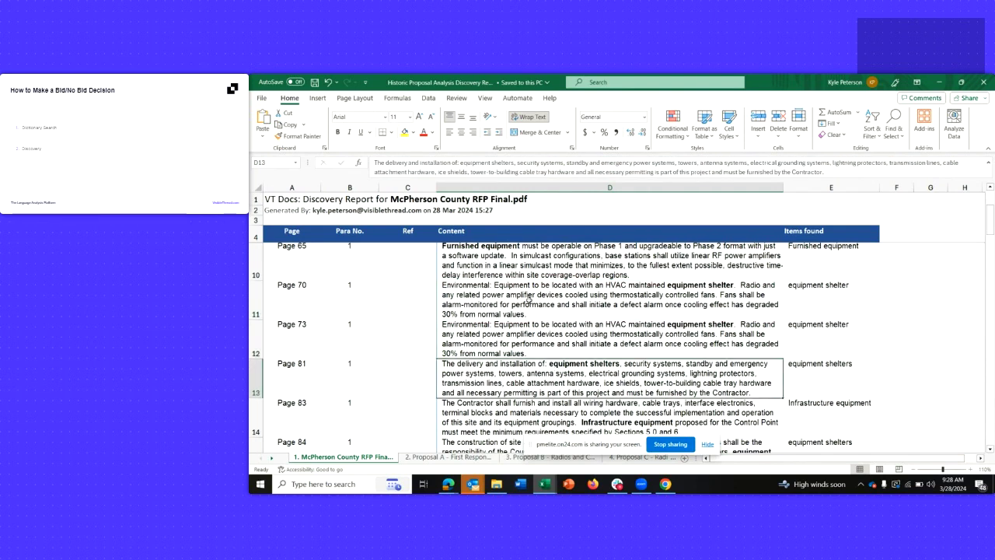
pyautogui.scroll(-2, 555, 368)
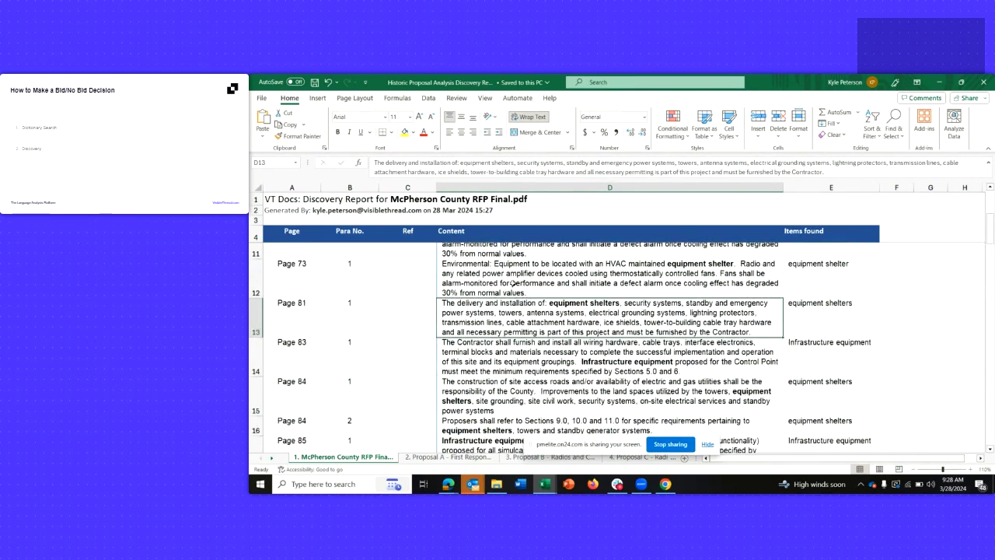
# - Examine the page 83 infrastructure equipment requirement and the rows that follow in the McPherson County RFP sheet
pyautogui.click(541, 347)
pyautogui.scroll(-3, 539, 354)
pyautogui.scroll(3, 540, 360)
# - Return to VT Docs, show all Discovery themes again, and uncheck and collapse every theme
pyautogui.click(665, 484)
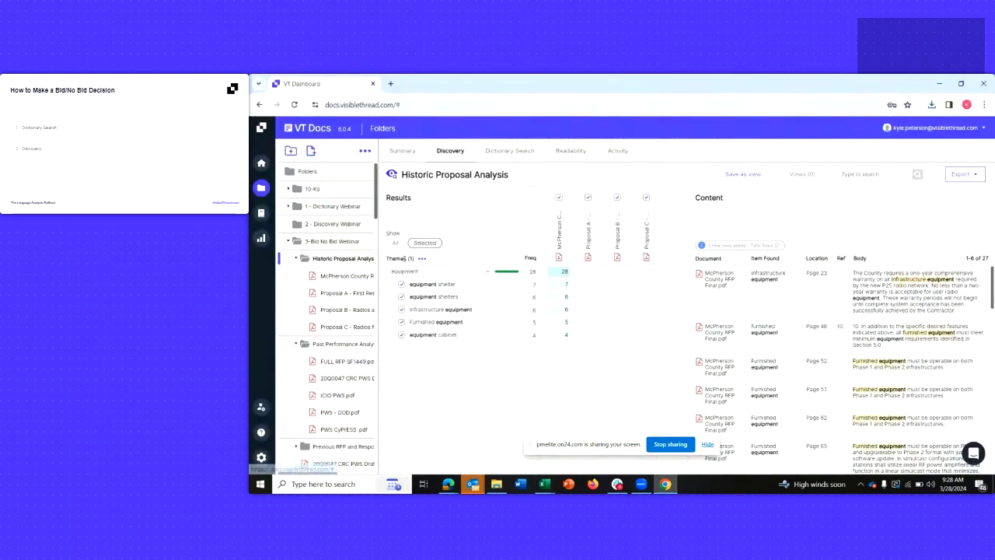
pyautogui.click(395, 246)
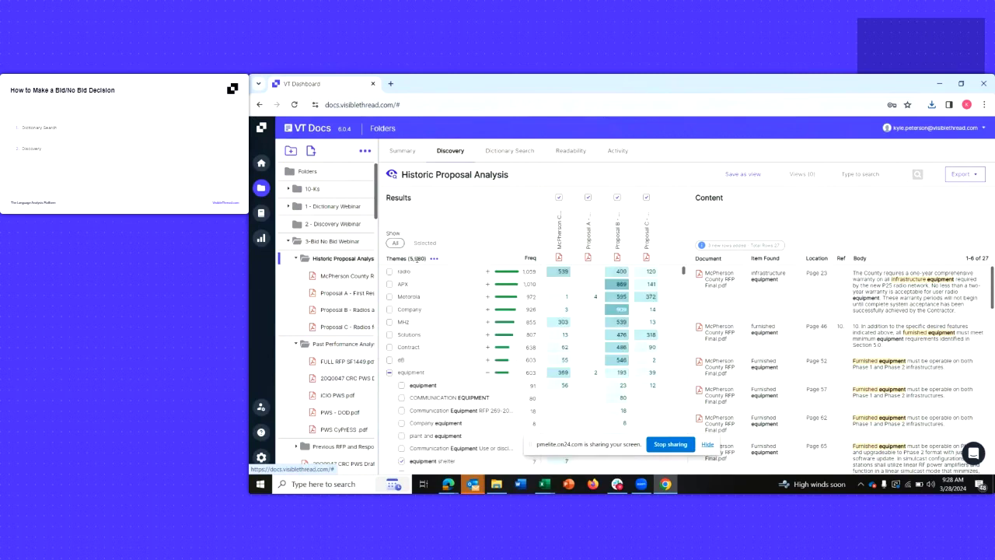
pyautogui.click(434, 258)
pyautogui.click(424, 271)
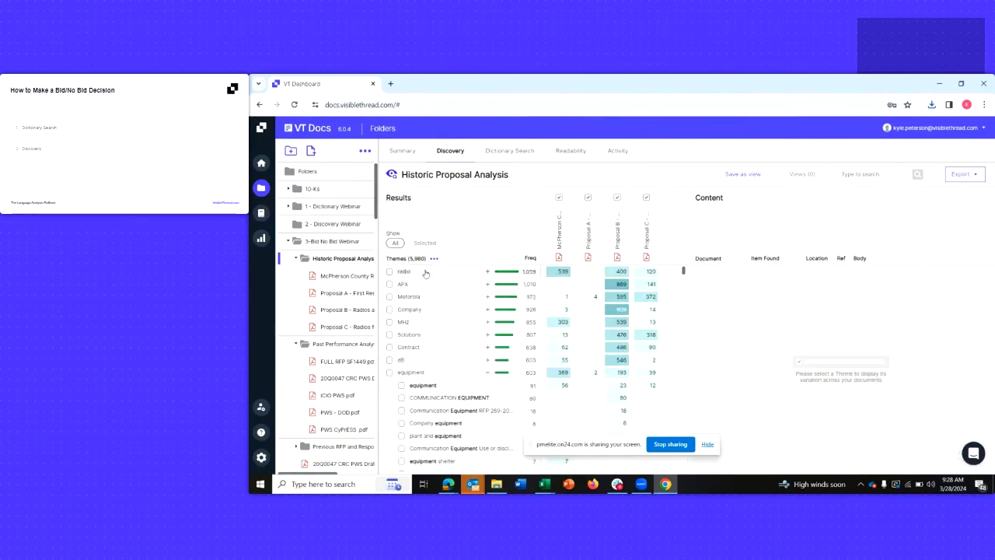
pyautogui.click(432, 285)
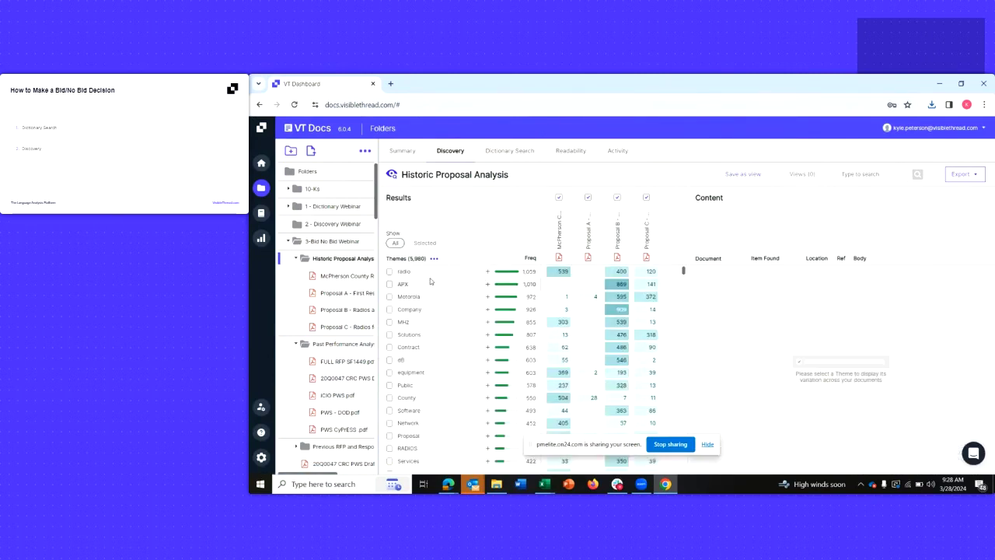
# - Expand the radio theme and select its radio network, MOBILE RADIO and portable radio subthemes
pyautogui.click(487, 272)
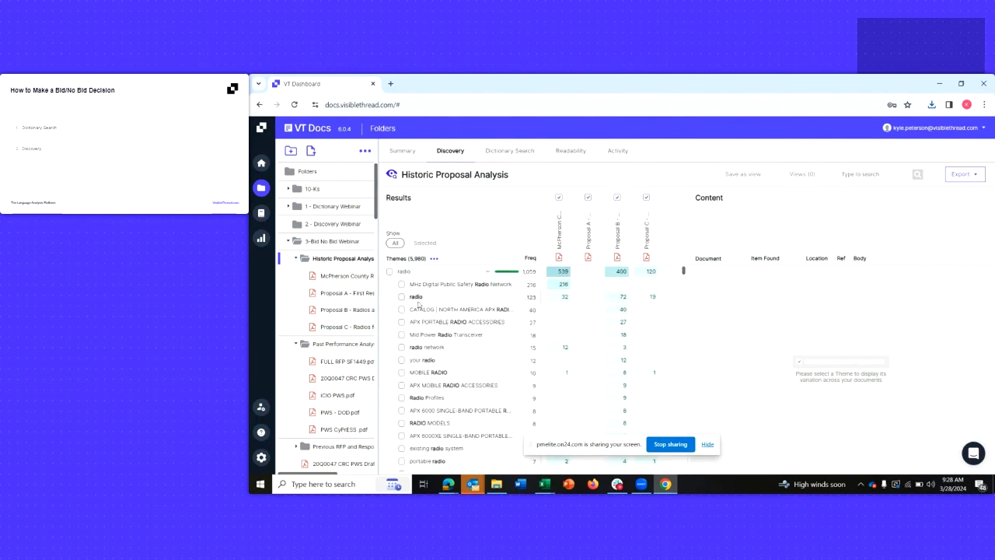
pyautogui.click(402, 348)
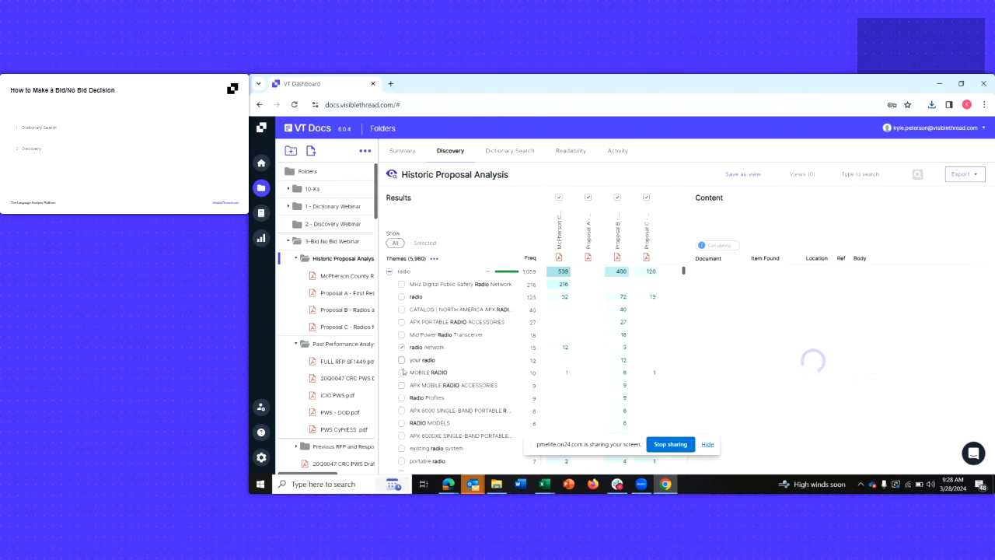
pyautogui.click(401, 373)
pyautogui.scroll(-2, 402, 396)
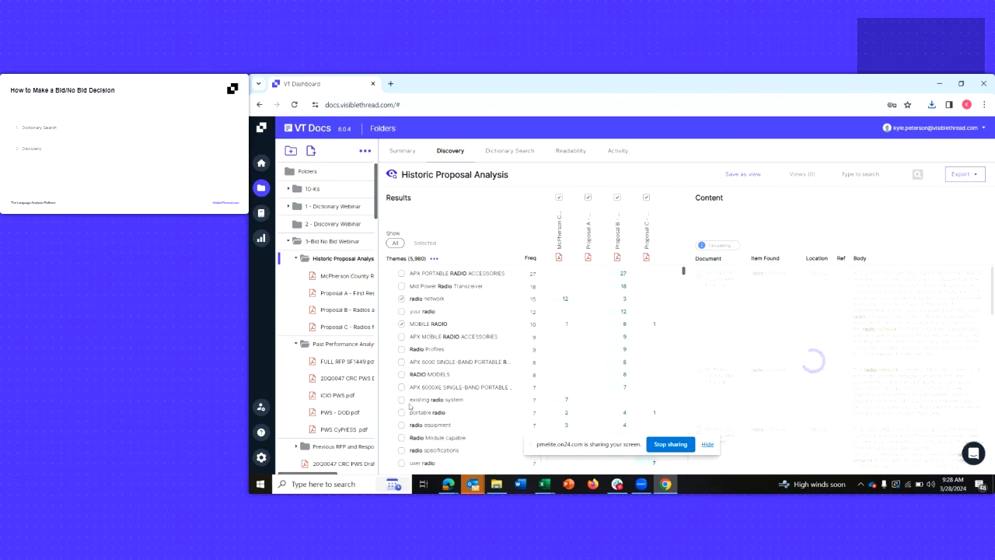
pyautogui.click(402, 413)
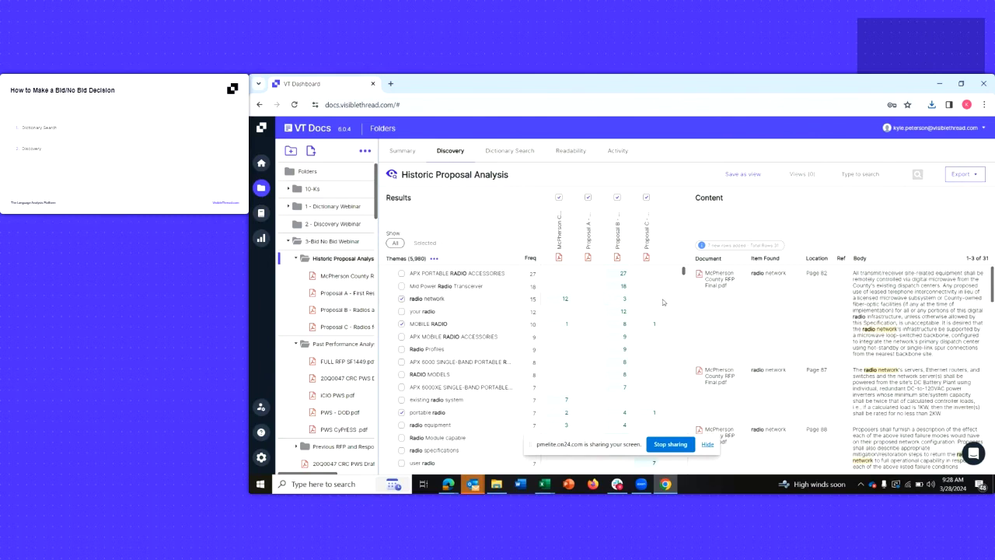
# - Search the Discovery themes for "police" and look through the matches across the RFP and proposals
pyautogui.click(870, 174)
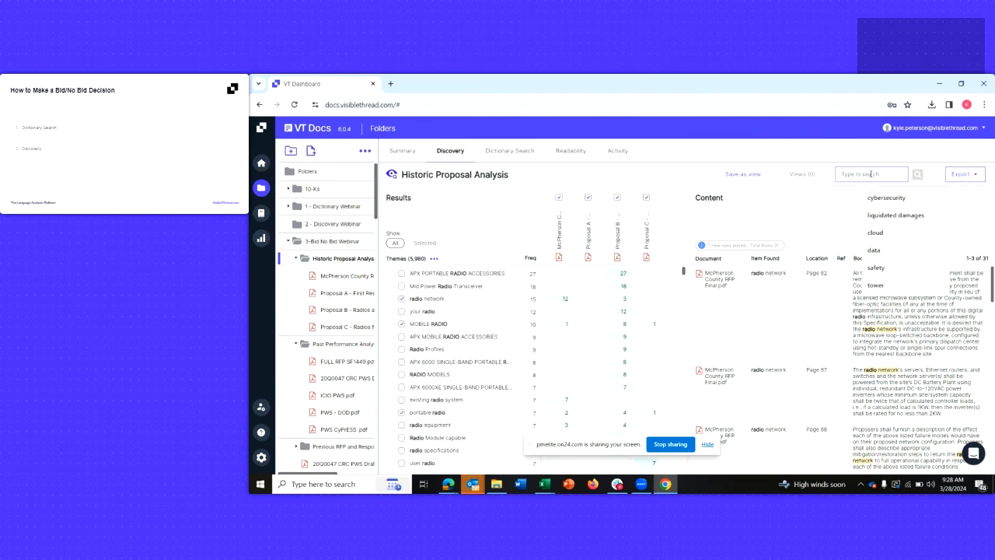
pyautogui.write('tower')
pyautogui.press('Return')
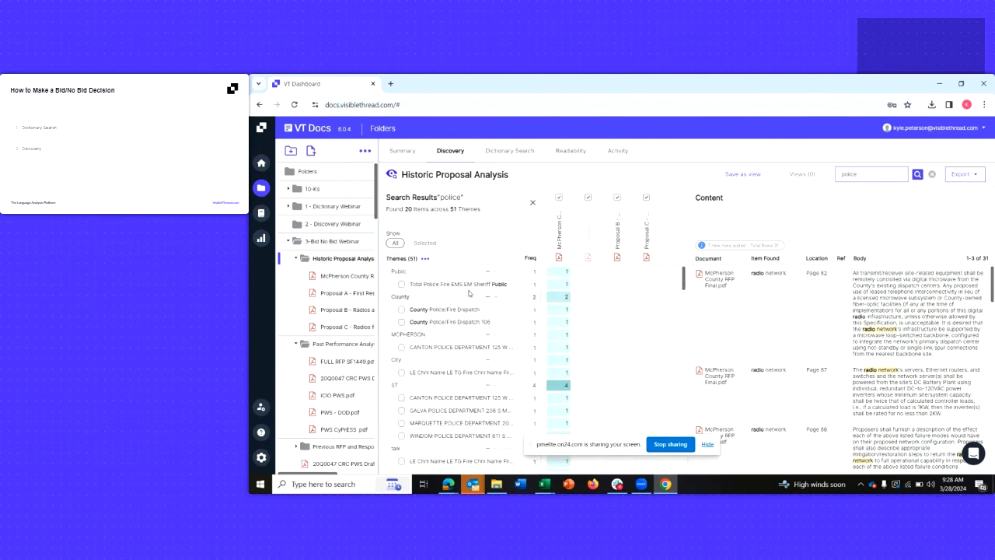
pyautogui.scroll(-5, 469, 293)
pyautogui.scroll(-5, 557, 340)
pyautogui.scroll(-5, 555, 346)
pyautogui.scroll(-10, 549, 362)
pyautogui.scroll(3, 558, 335)
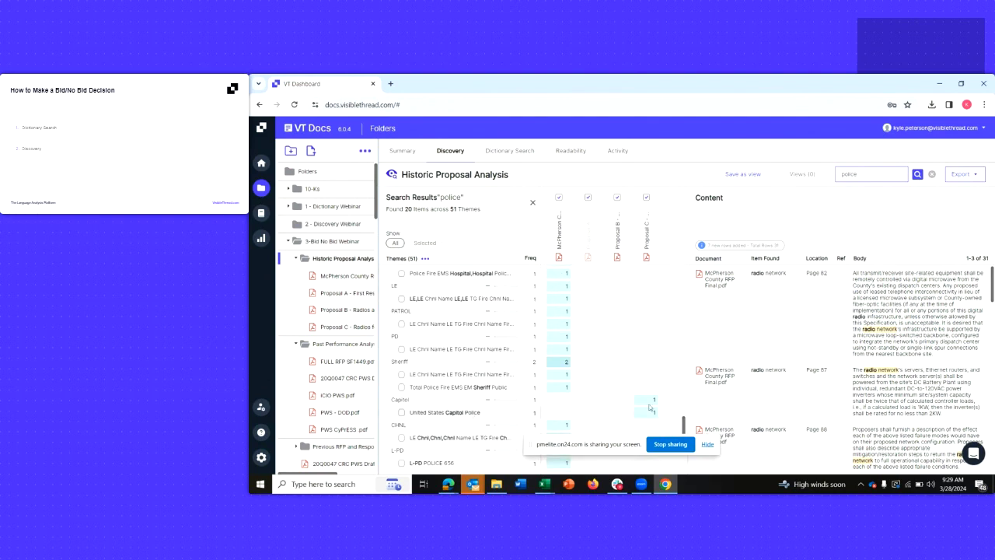
# - Check all themes matching the police search, then close the search and show only the selected themes
pyautogui.click(401, 413)
pyautogui.scroll(2, 421, 384)
pyautogui.scroll(10, 421, 383)
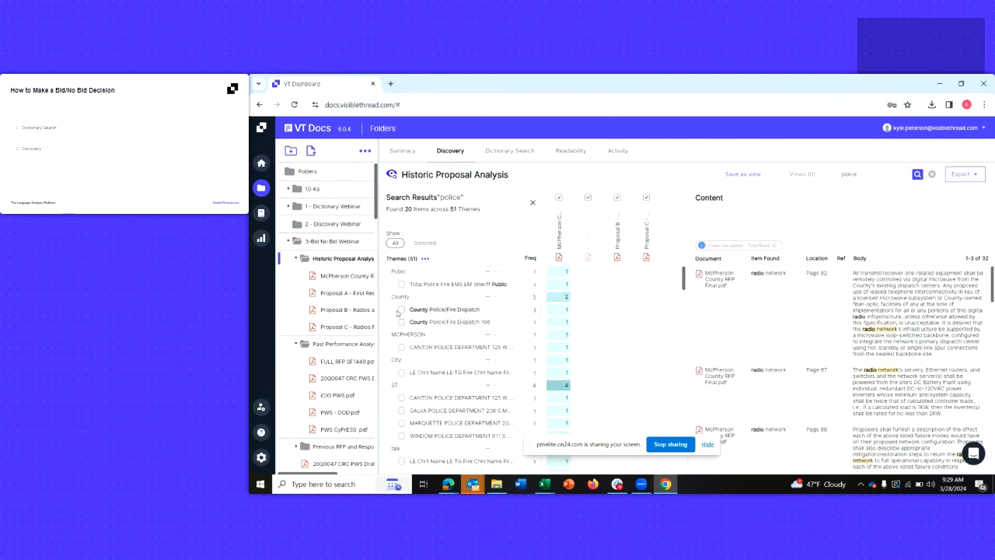
pyautogui.click(400, 310)
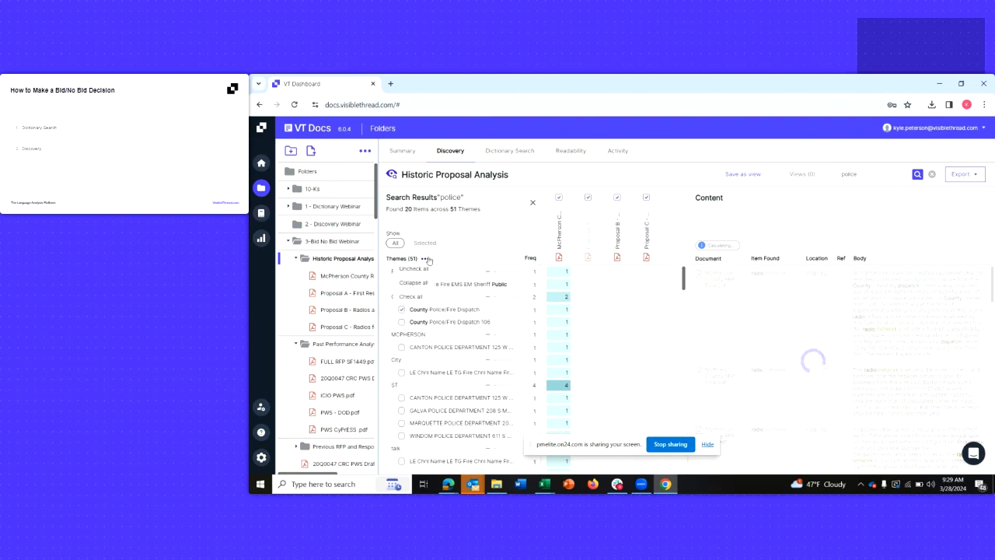
pyautogui.click(425, 300)
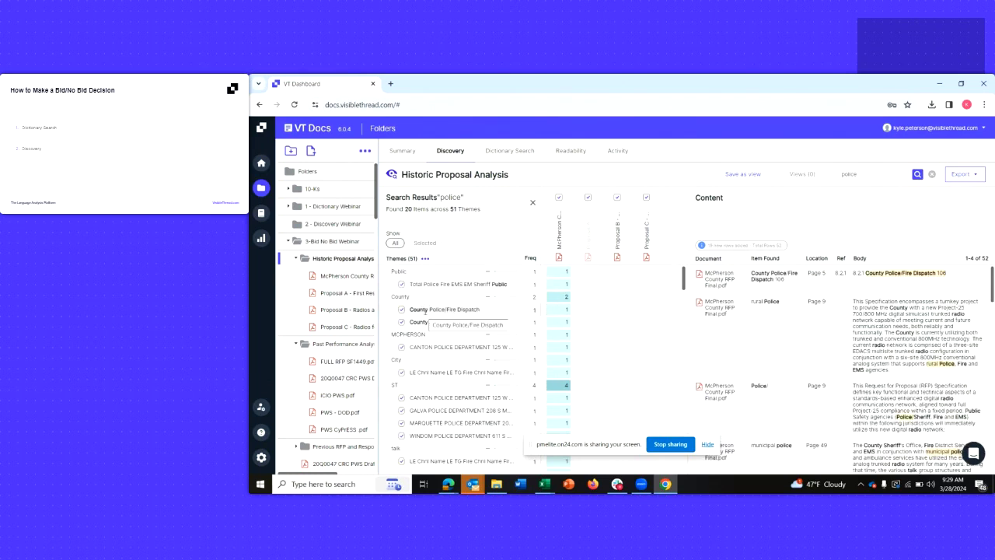
pyautogui.click(532, 204)
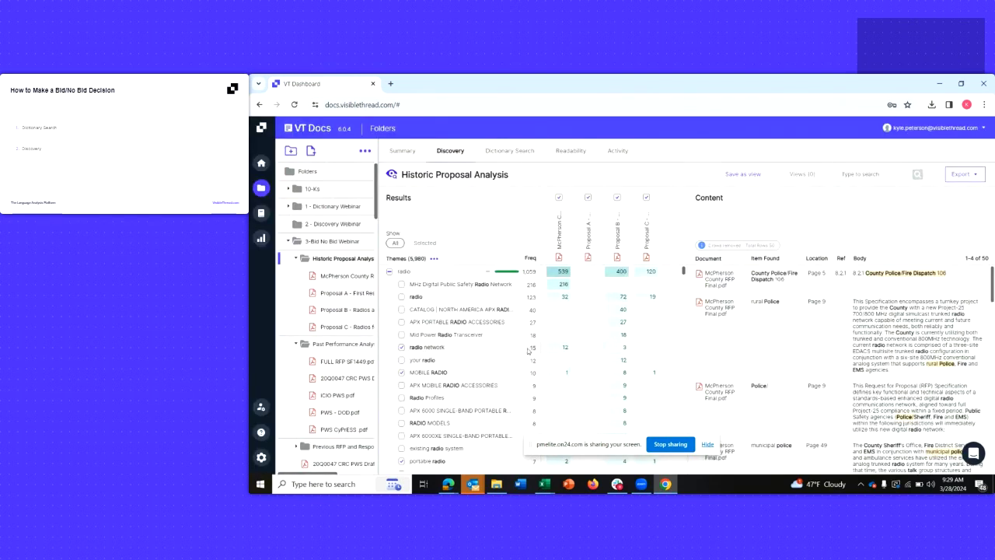
pyautogui.click(426, 242)
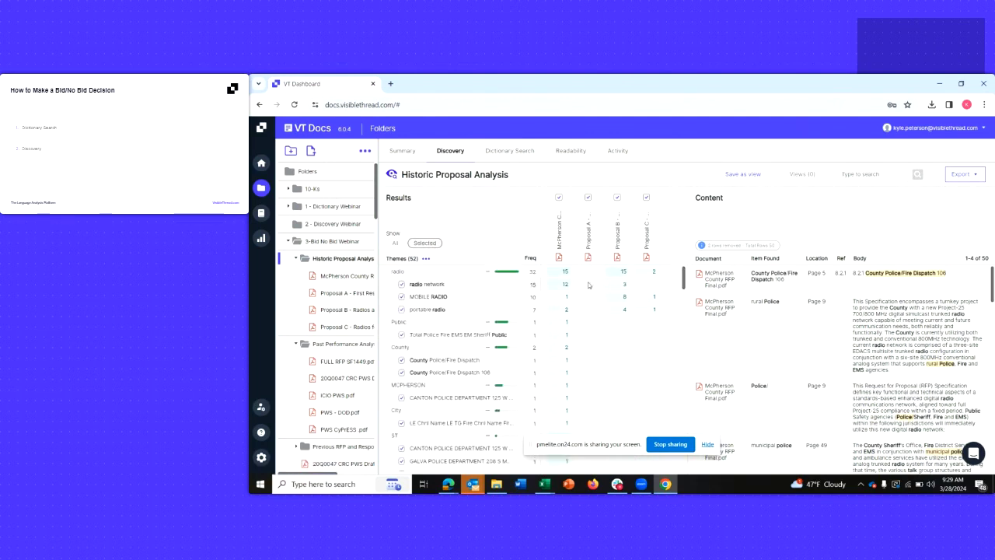
# - Export only the displayed radio and police rows as Excel content, split by paragraph
pyautogui.click(964, 175)
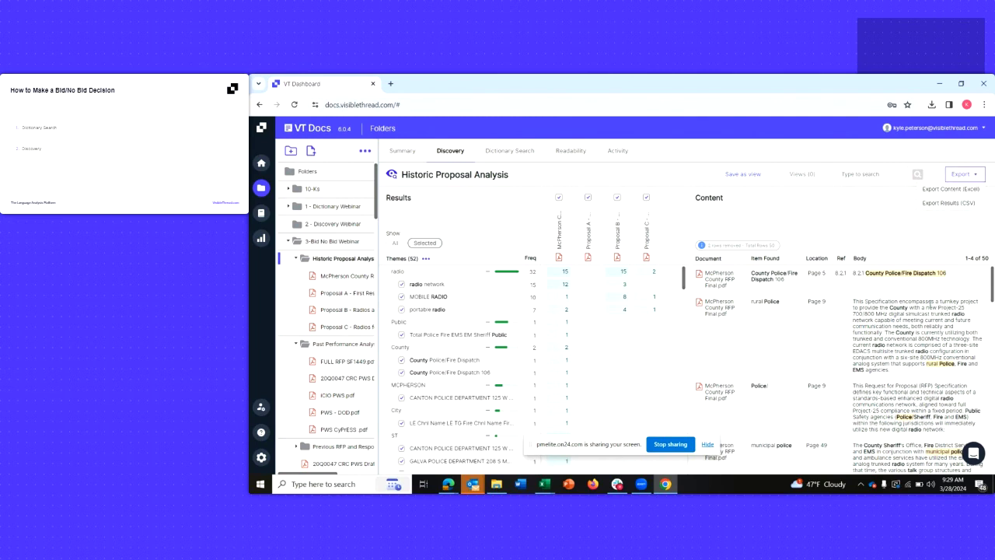
pyautogui.click(959, 190)
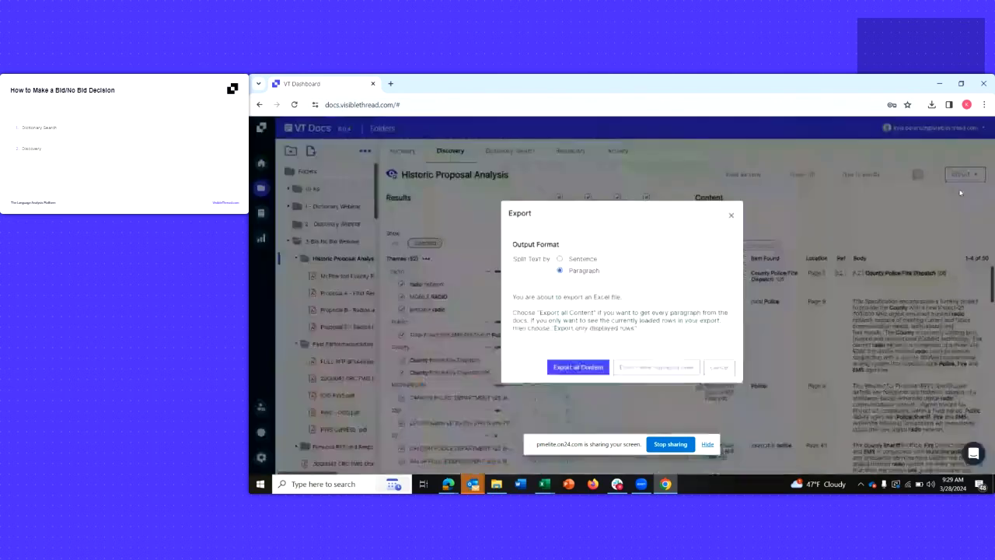
pyautogui.click(647, 372)
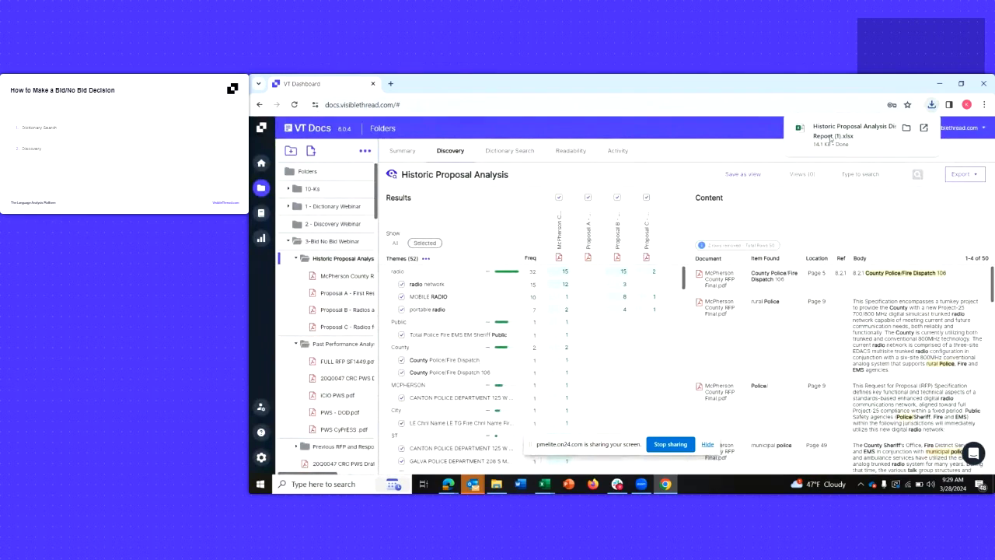
# - Open the newly downloaded Historic Proposal Analysis Discovery Report (1) in Excel and set the sheet zoom to 100%
pyautogui.click(830, 137)
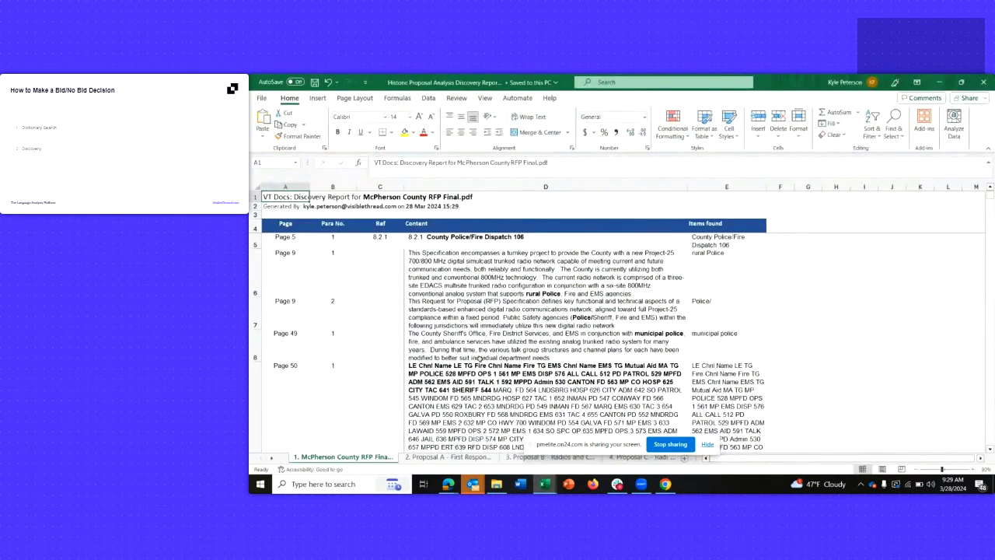
pyautogui.click(708, 445)
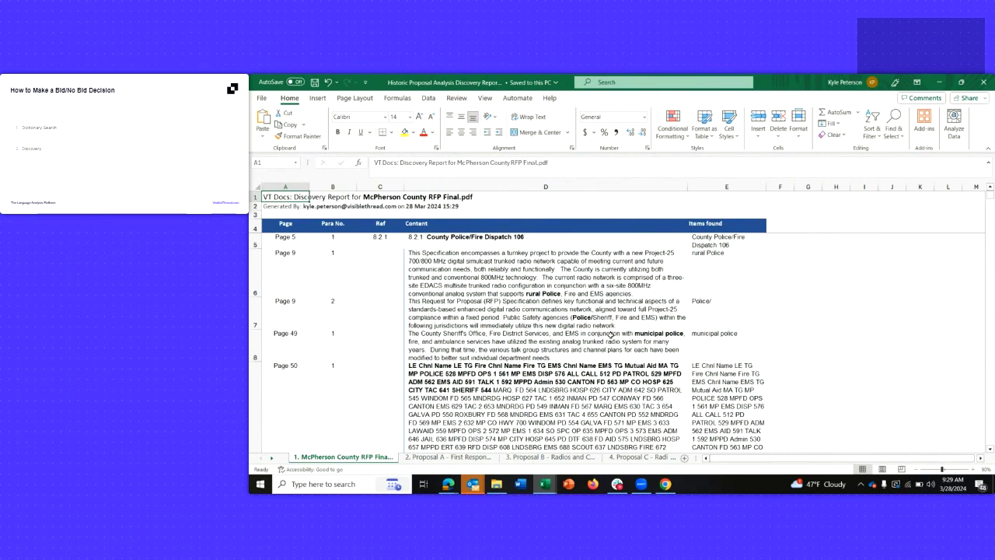
pyautogui.click(985, 469)
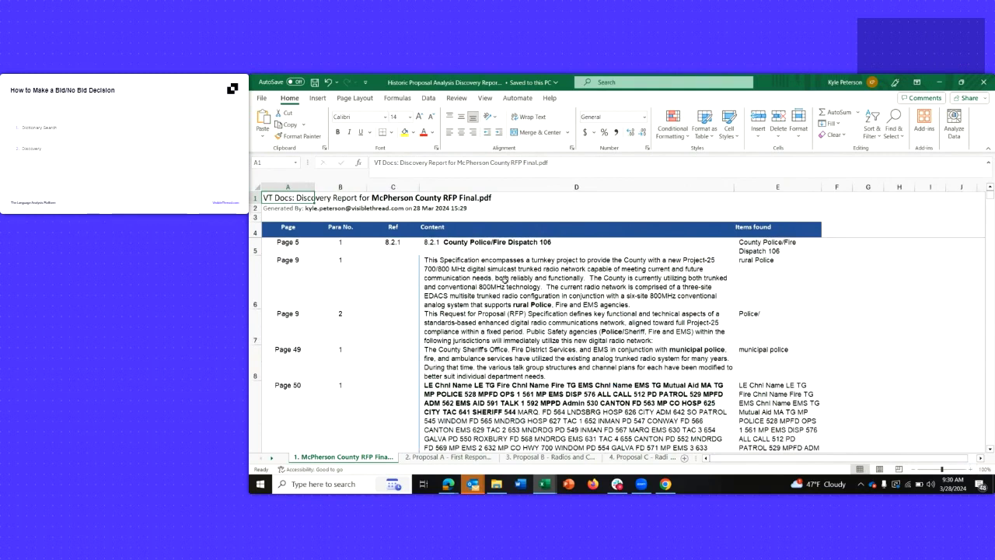
# - Color the words "rural Police" red within the first page 9 content cell of the McPherson County RFP sheet
pyautogui.click(562, 297)
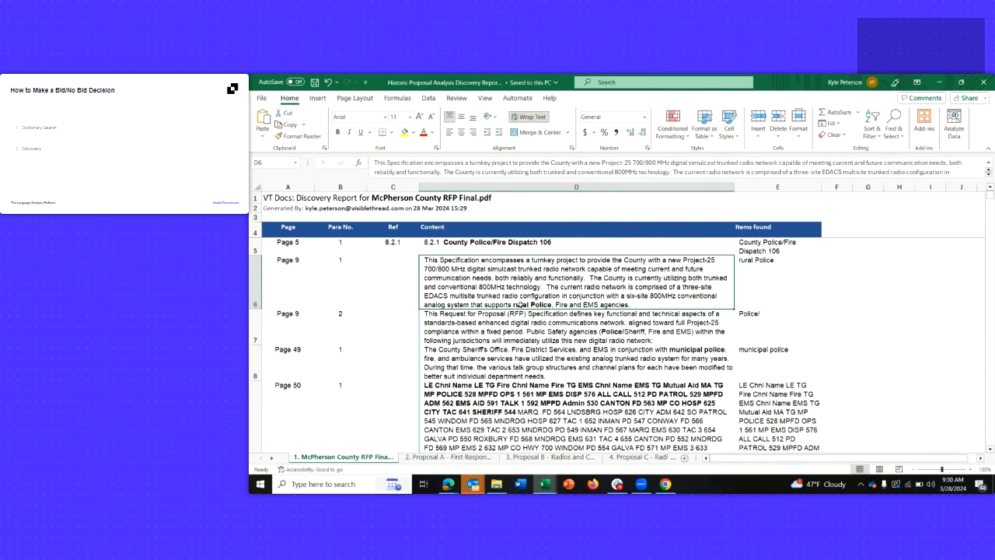
pyautogui.doubleClick(519, 304)
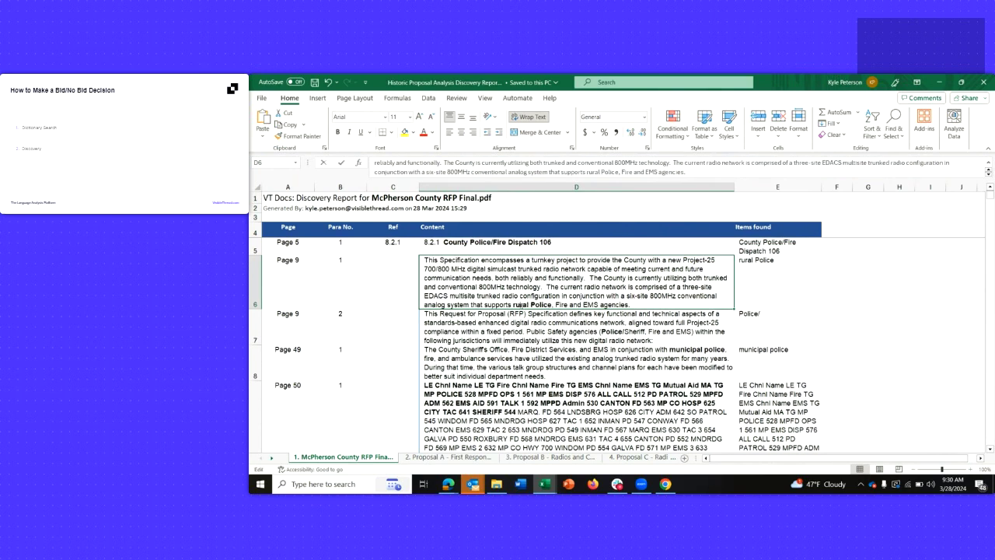
pyautogui.moveTo(513, 304); pyautogui.dragTo(555, 304)
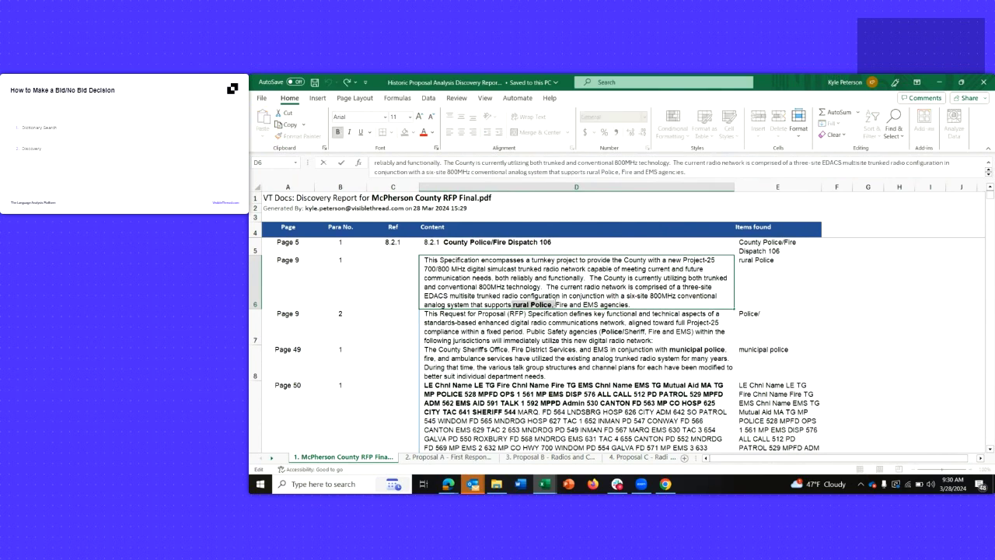
pyautogui.click(423, 133)
pyautogui.click(669, 345)
pyautogui.click(547, 307)
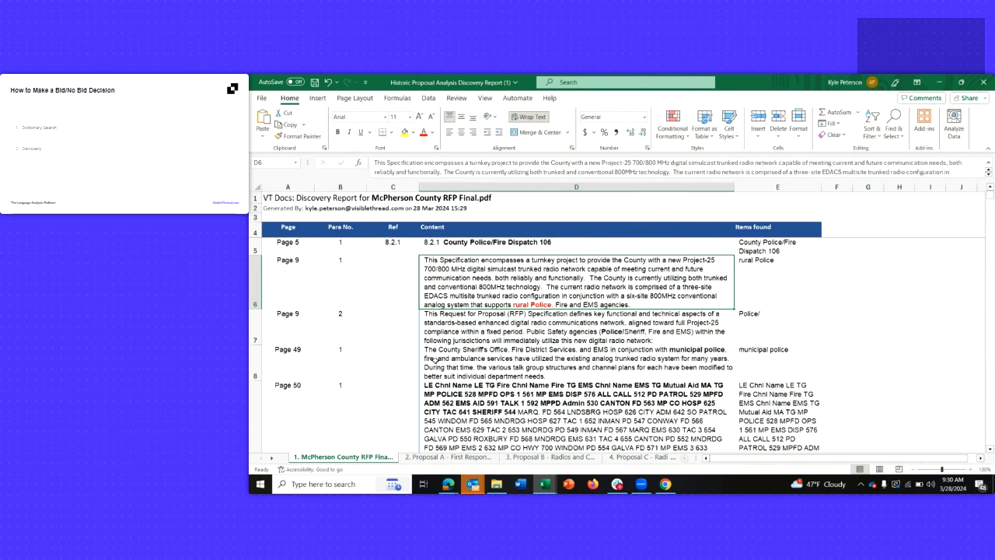
# - Check the Proposal A sheet for content and review the radio network and portable radio rows in the Proposal B sheet
pyautogui.click(459, 457)
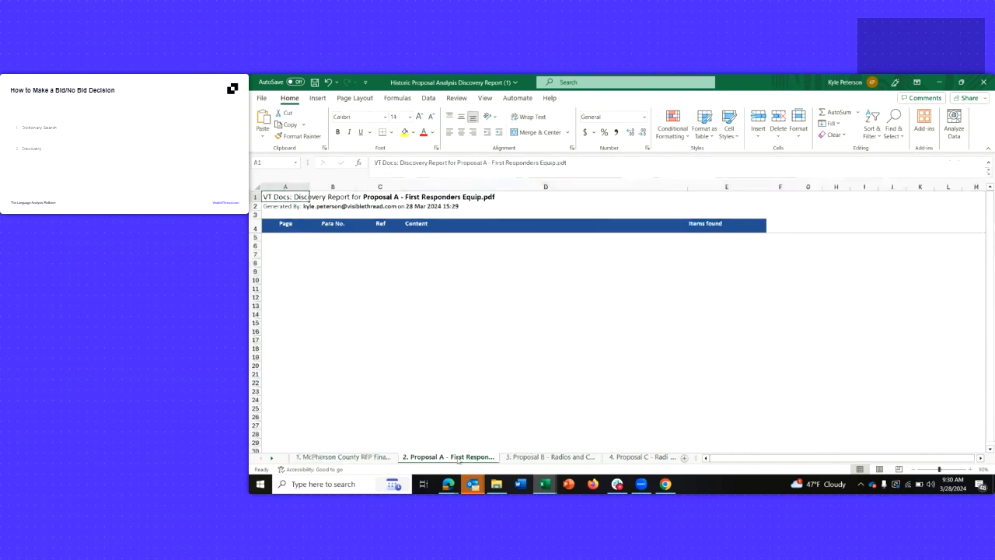
pyautogui.click(666, 483)
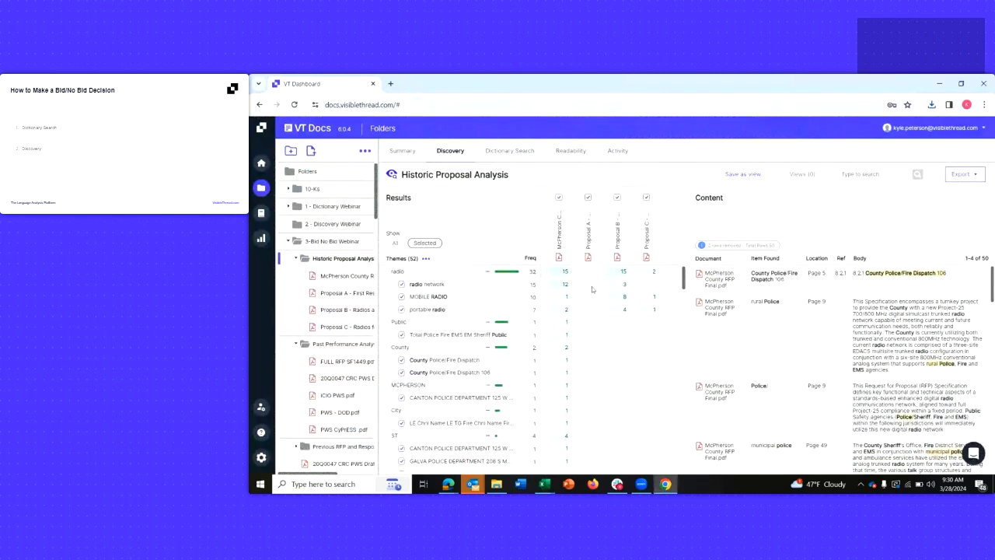
pyautogui.moveTo(546, 483)
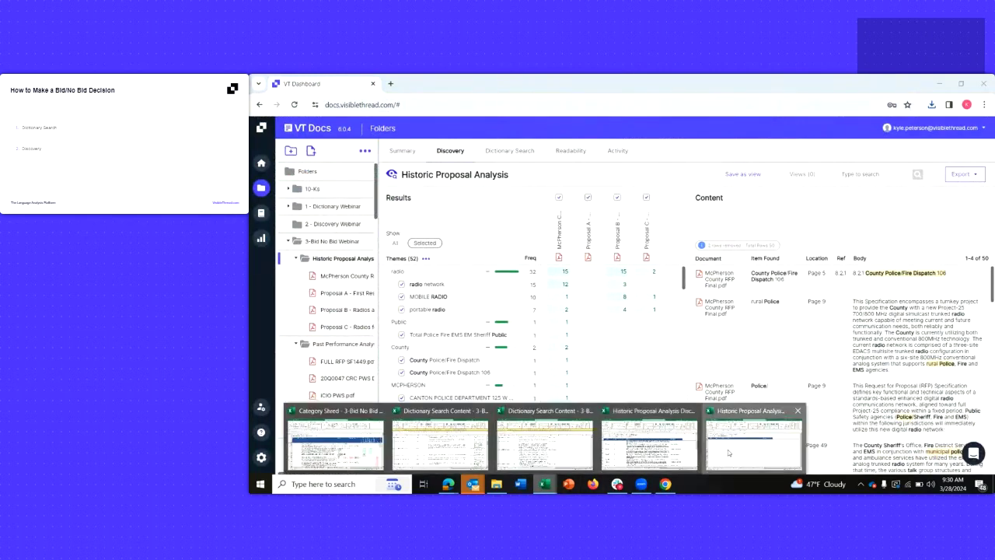
pyautogui.click(649, 439)
pyautogui.click(535, 458)
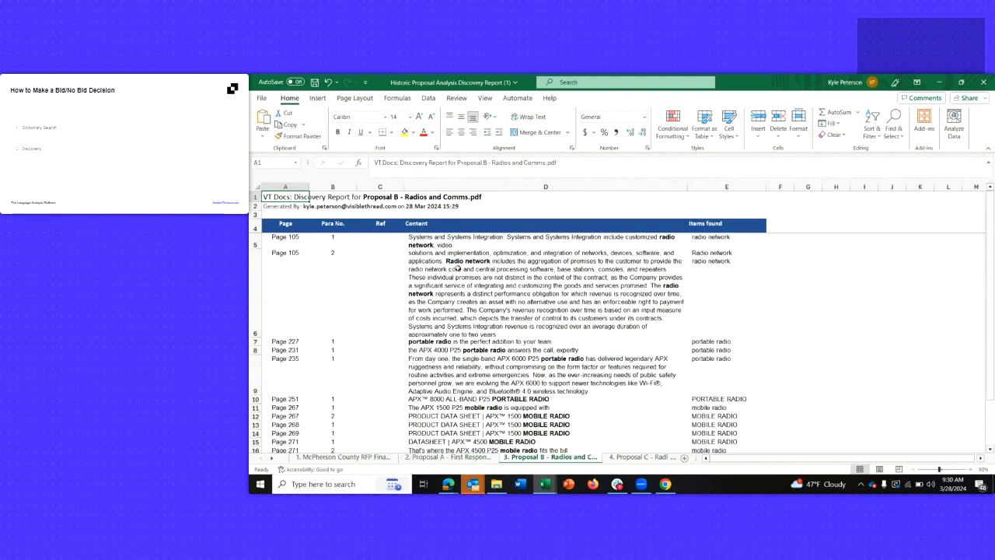
pyautogui.moveTo(474, 248); pyautogui.dragTo(487, 339)
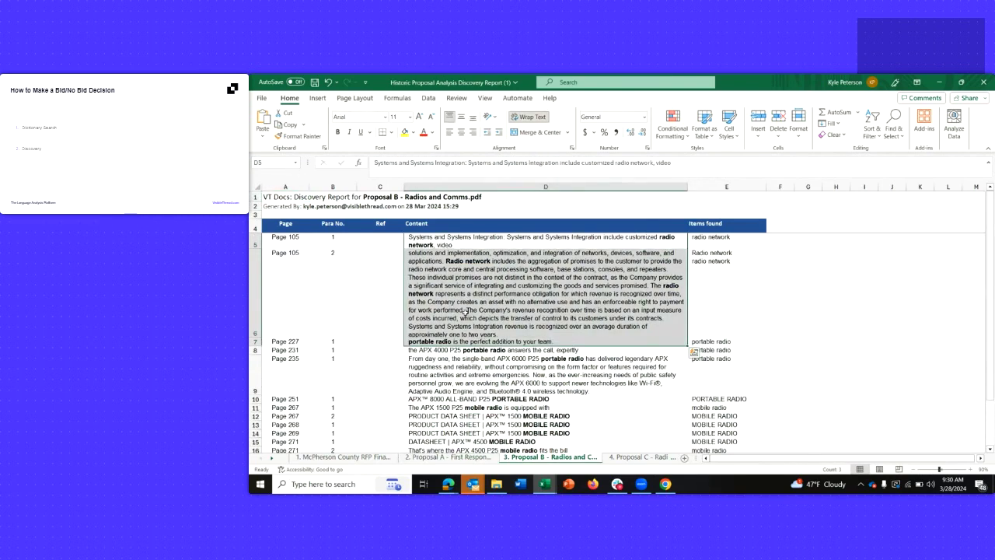
pyautogui.scroll(-1, 486, 326)
pyautogui.scroll(1, 486, 325)
# - Review the Proposal C sheet, examining the content cells for pages 51, 61 and 62
pyautogui.click(638, 458)
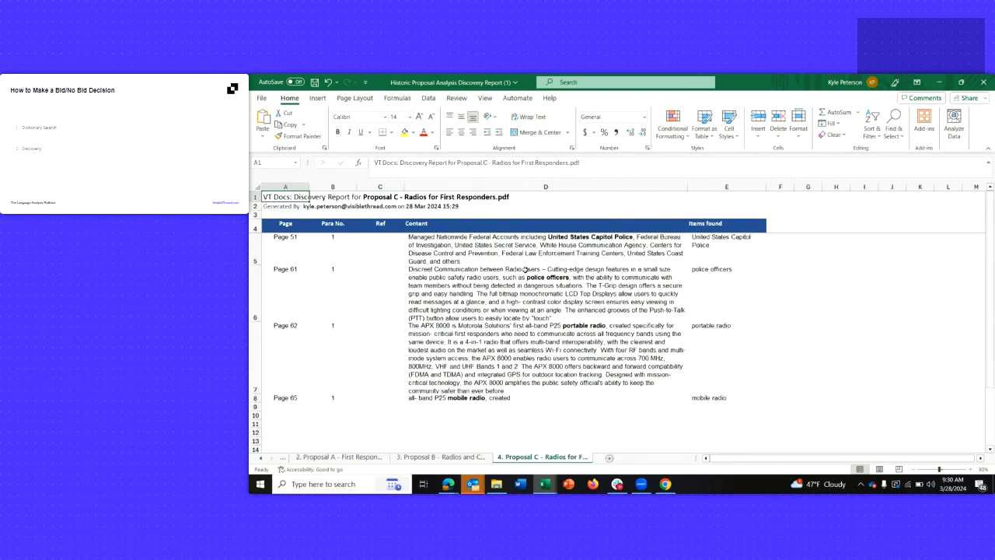
pyautogui.click(584, 247)
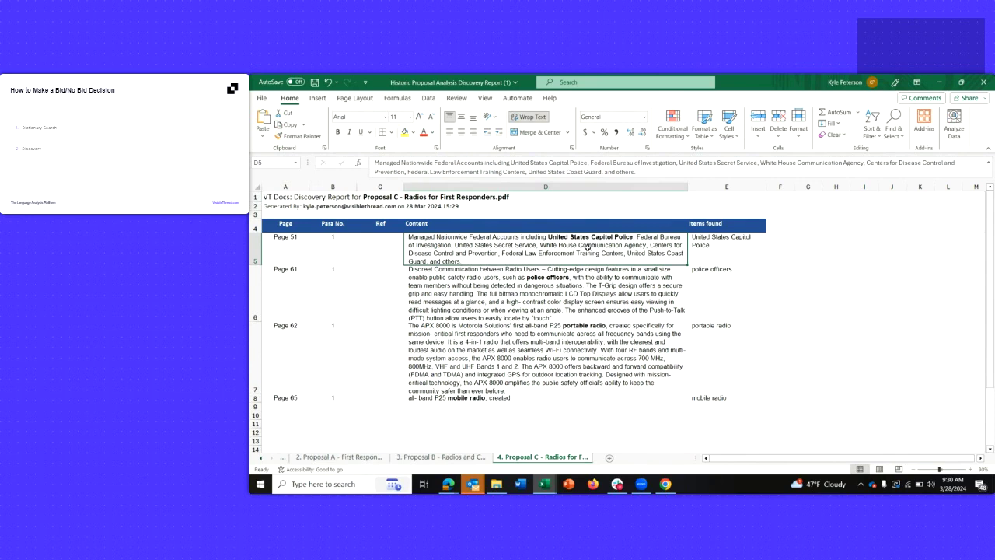
pyautogui.click(576, 286)
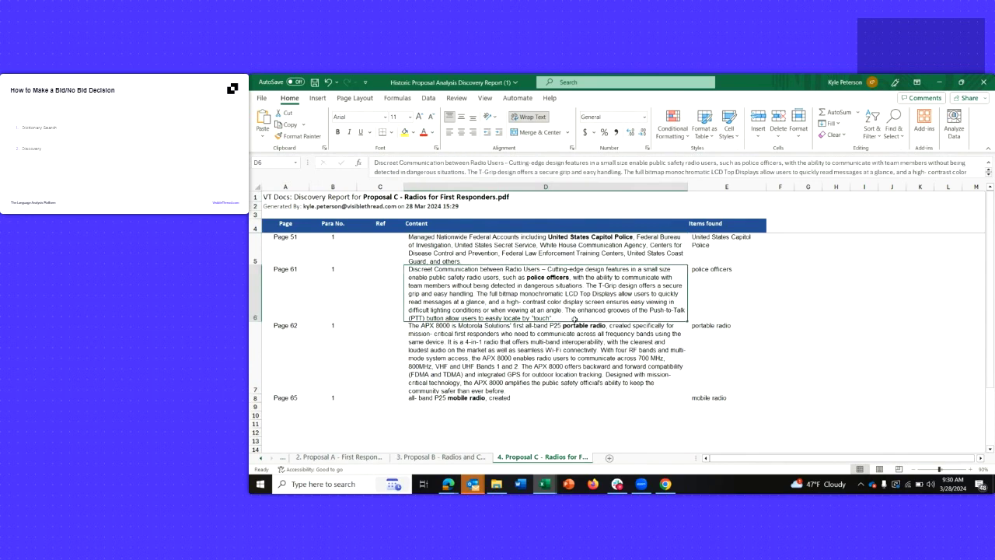
pyautogui.click(588, 341)
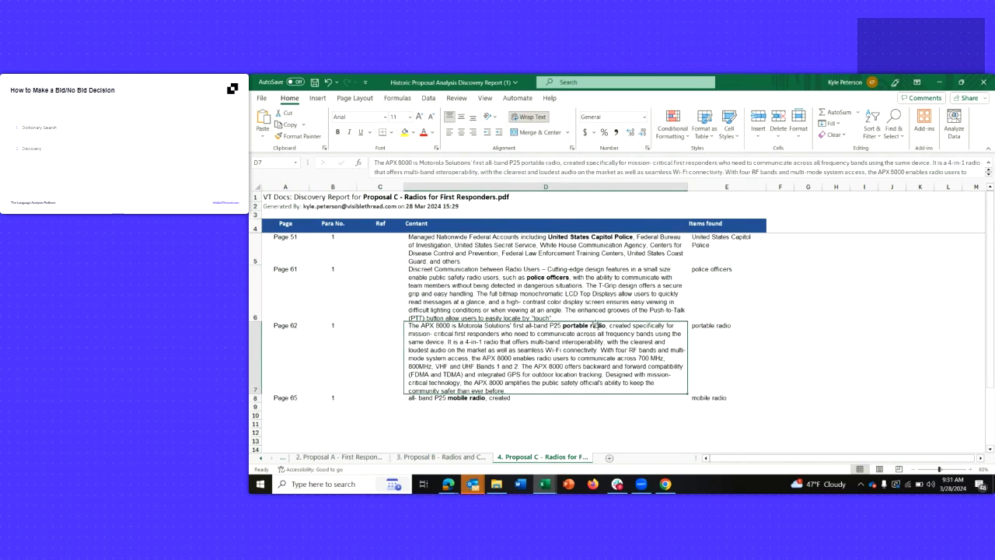
# - Review the content cells for pages 51 to 62 in the Proposal C sheet and the content rows in the McPherson County RFP sheet
pyautogui.moveTo(610, 240); pyautogui.dragTo(577, 386)
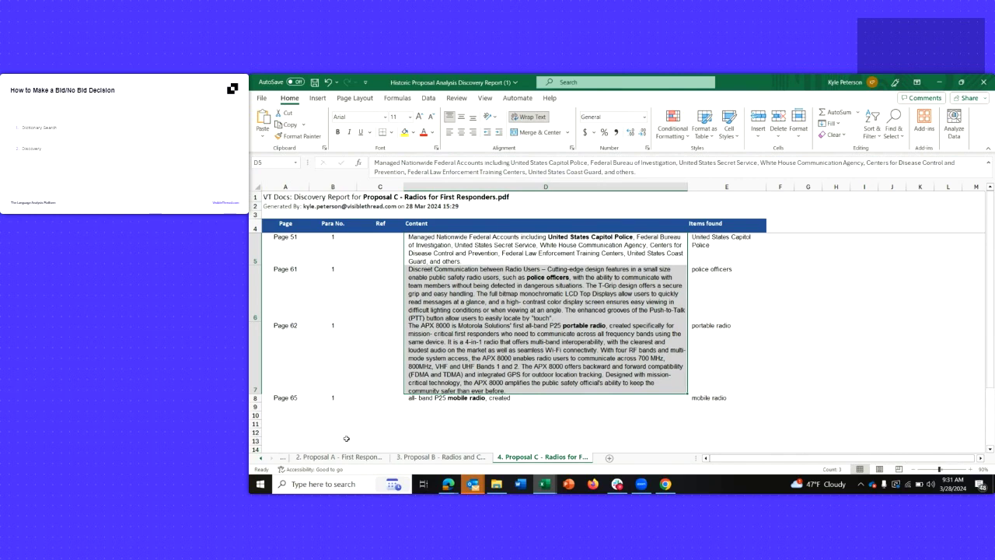
pyautogui.click(261, 458)
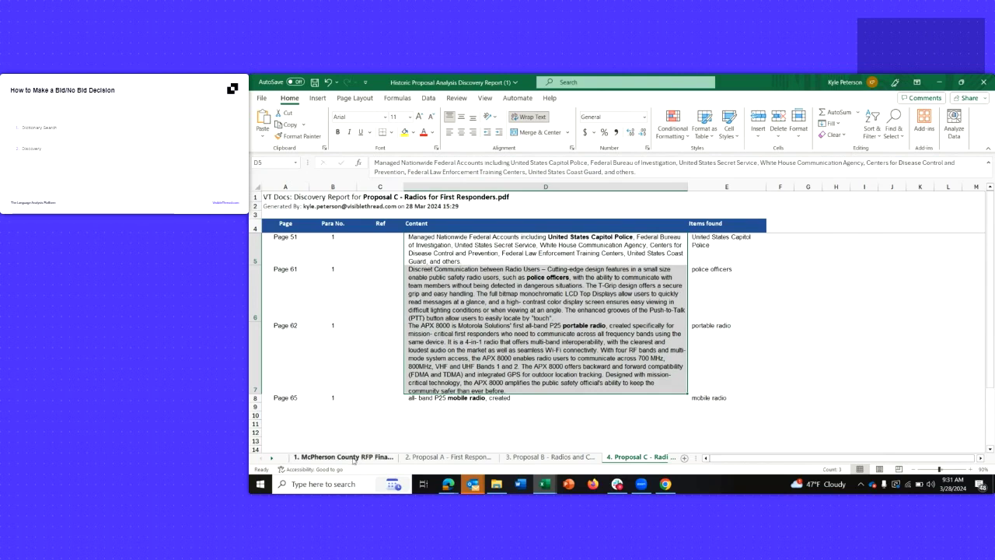
pyautogui.click(354, 458)
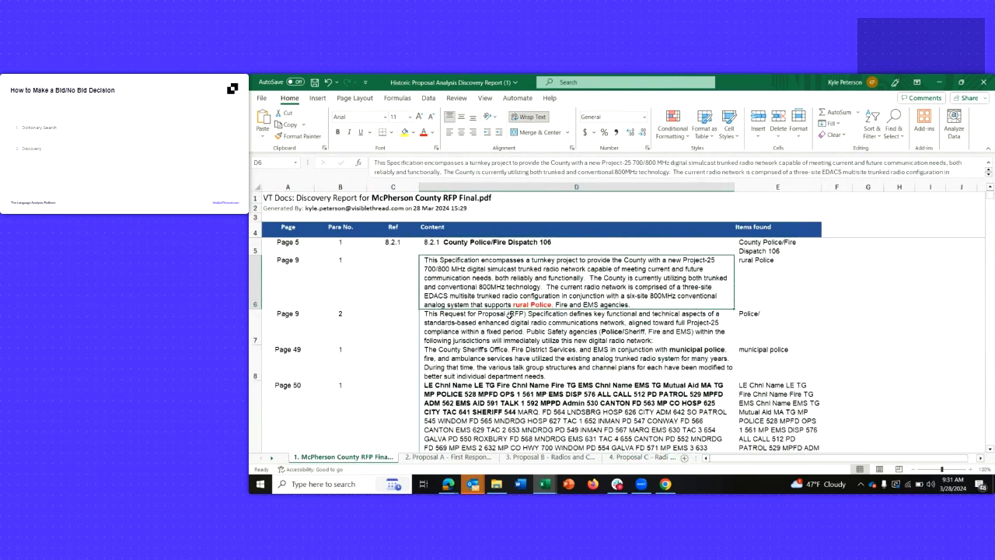
pyautogui.scroll(-6, 503, 303)
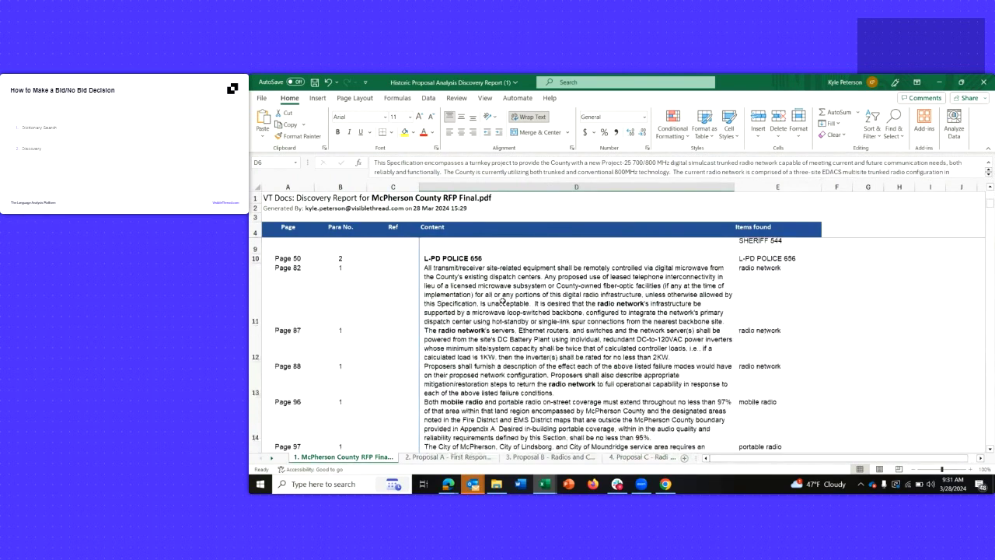
# - Switch to VT Docs in Chrome, show all Discovery themes, and open the Past Performance Analysis folder
pyautogui.click(666, 484)
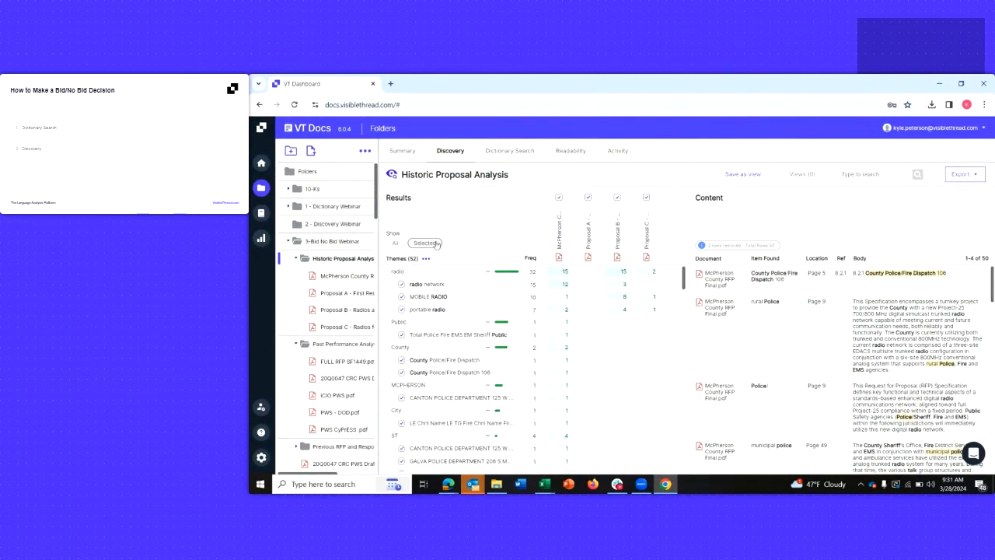
pyautogui.click(394, 242)
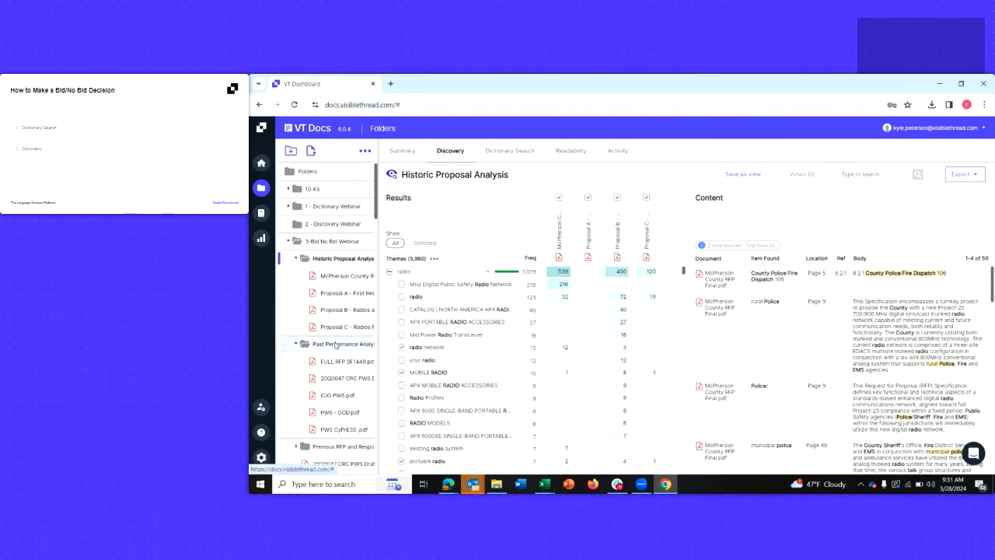
pyautogui.click(335, 344)
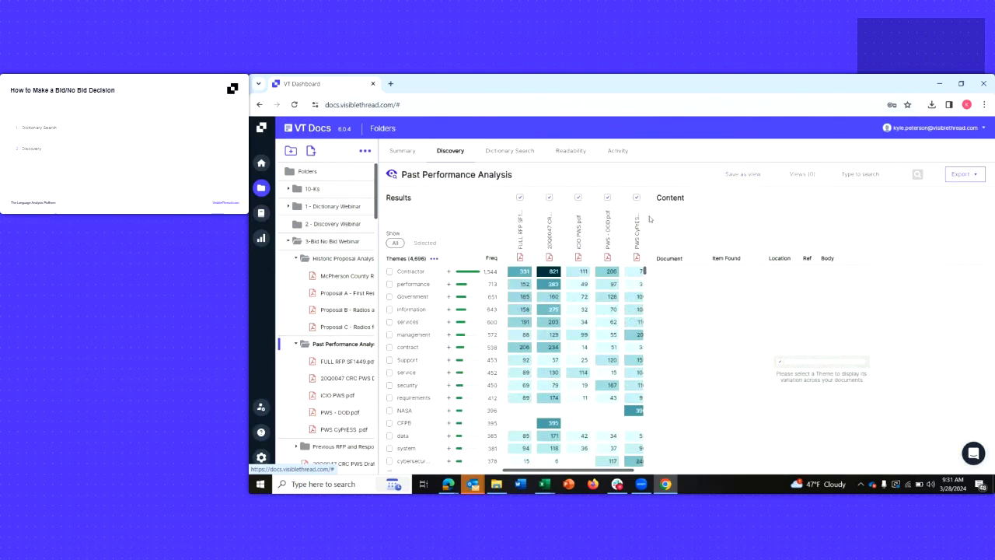
pyautogui.moveTo(649, 218)
pyautogui.mouseDown()
pyautogui.moveTo(673, 219)
pyautogui.moveTo(661, 218)
pyautogui.mouseUp()
# - Search the Past Performance Analysis themes for "performance bond" and for "bond"
pyautogui.click(871, 174)
pyautogui.write('perf')
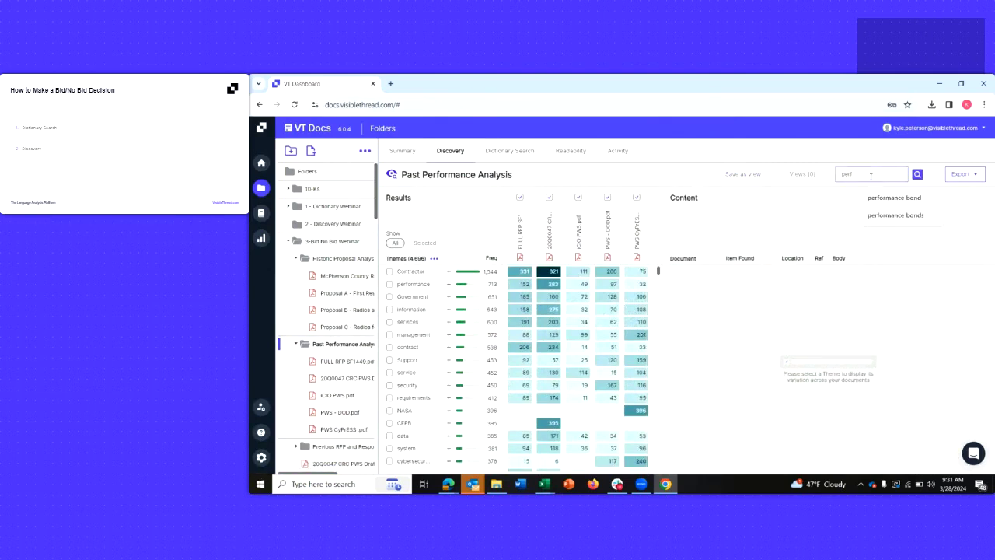
pyautogui.press('Down')
pyautogui.press('Return')
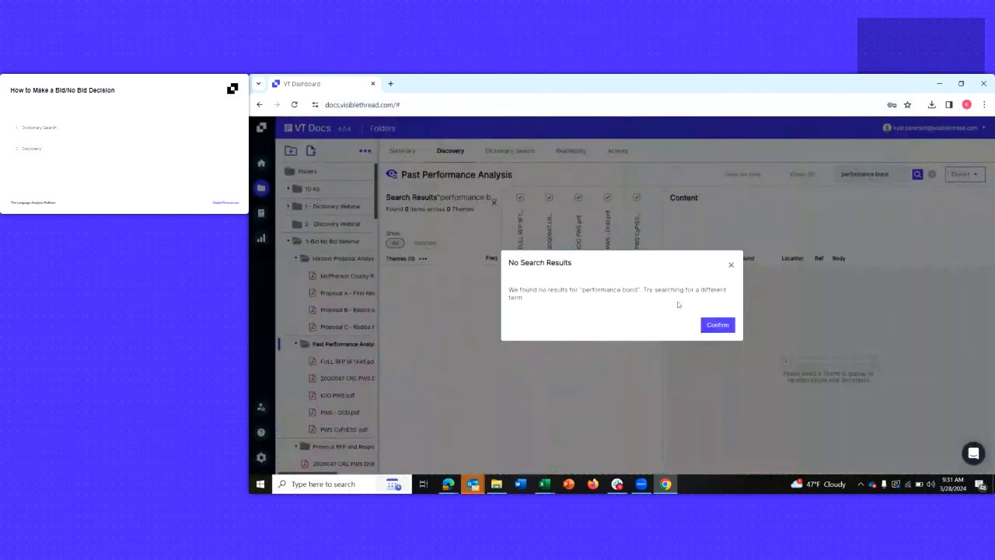
pyautogui.click(731, 264)
pyautogui.write('bond')
pyautogui.press('Return')
pyautogui.click(718, 321)
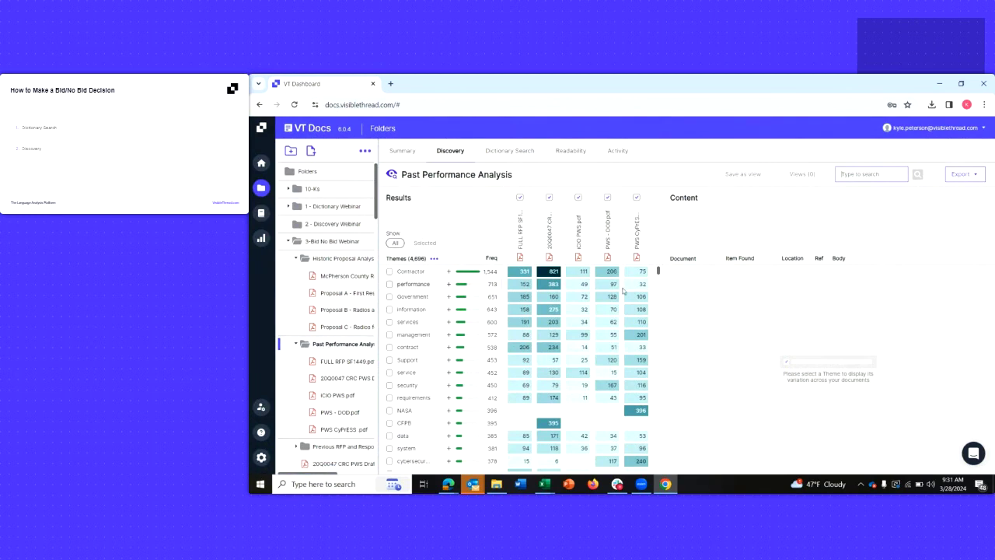
# - Open the 3-Bid No Bid Webinar folder and search its Discovery themes for "bond"
pyautogui.scroll(-1, 335, 324)
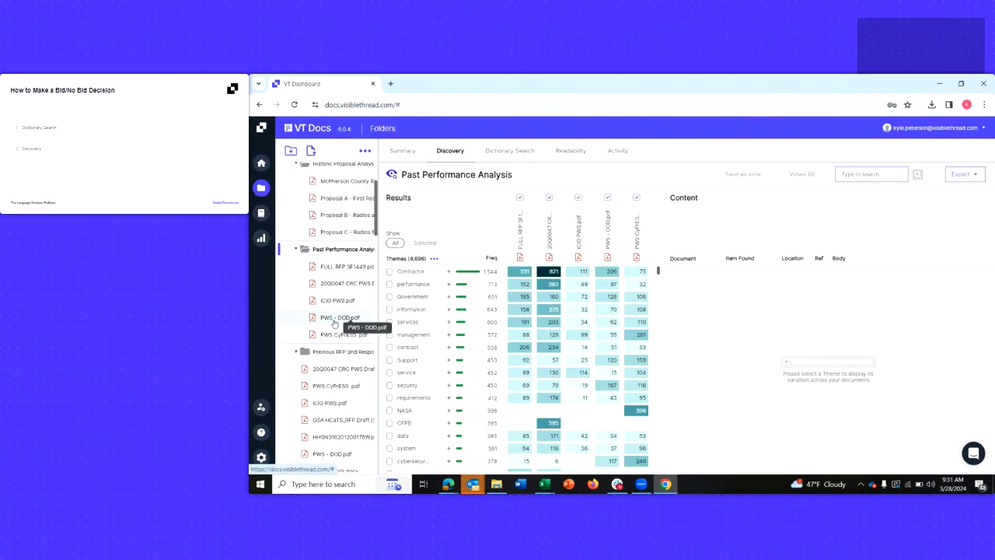
pyautogui.scroll(1, 332, 247)
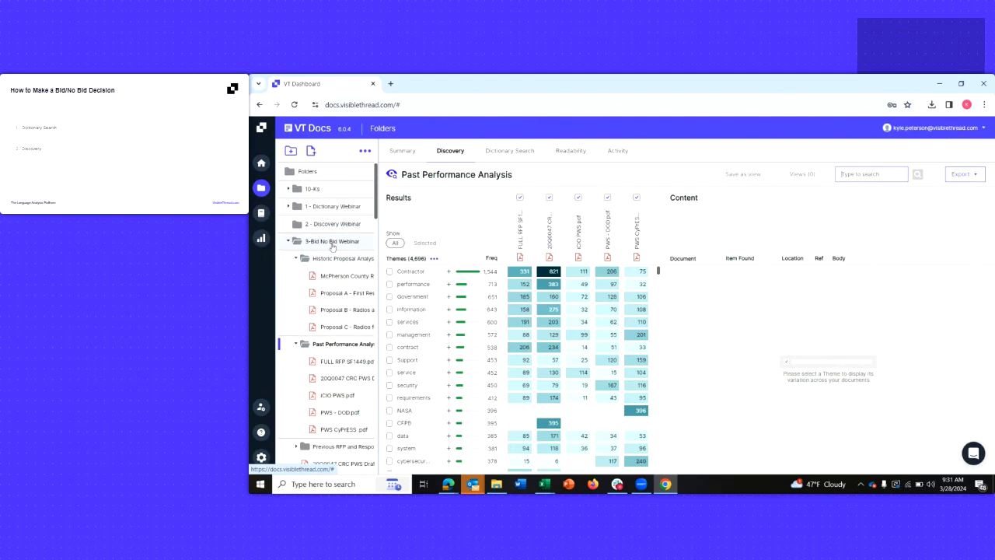
pyautogui.click(333, 245)
pyautogui.click(862, 175)
pyautogui.write('bond')
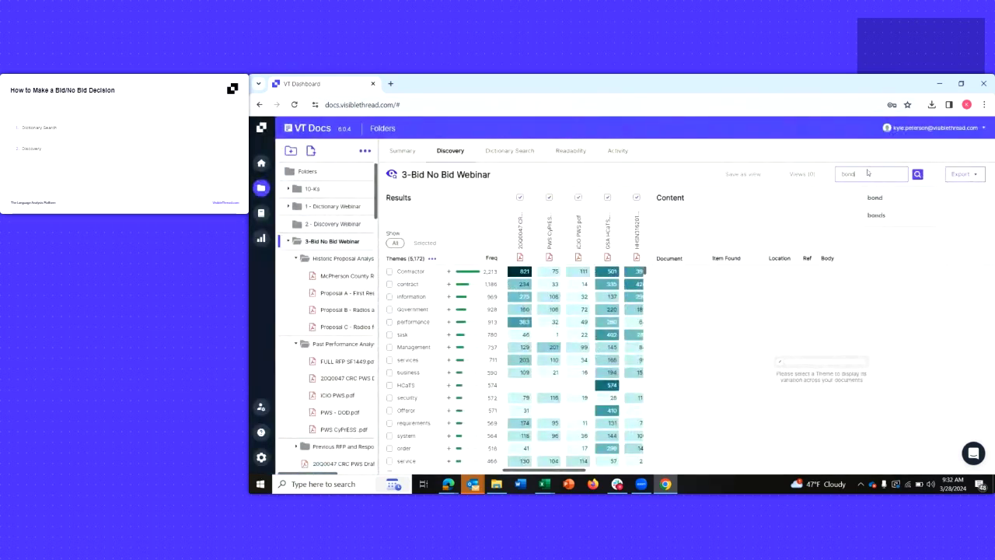
pyautogui.press('Return')
pyautogui.click(718, 321)
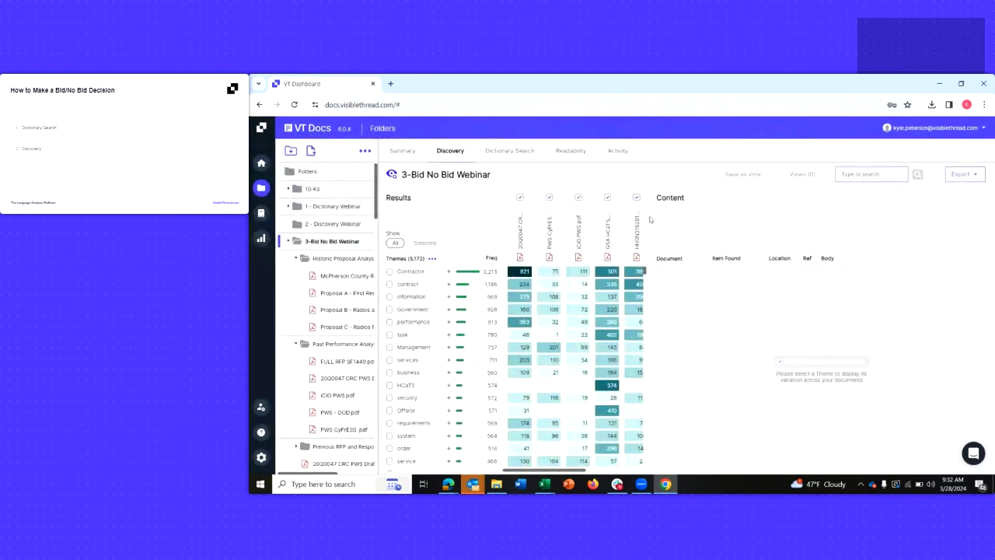
# - Search the 3-Bid No Bid Webinar themes for "NAICS" and look through the matching themes
pyautogui.click(860, 175)
pyautogui.write('NA')
pyautogui.click(876, 196)
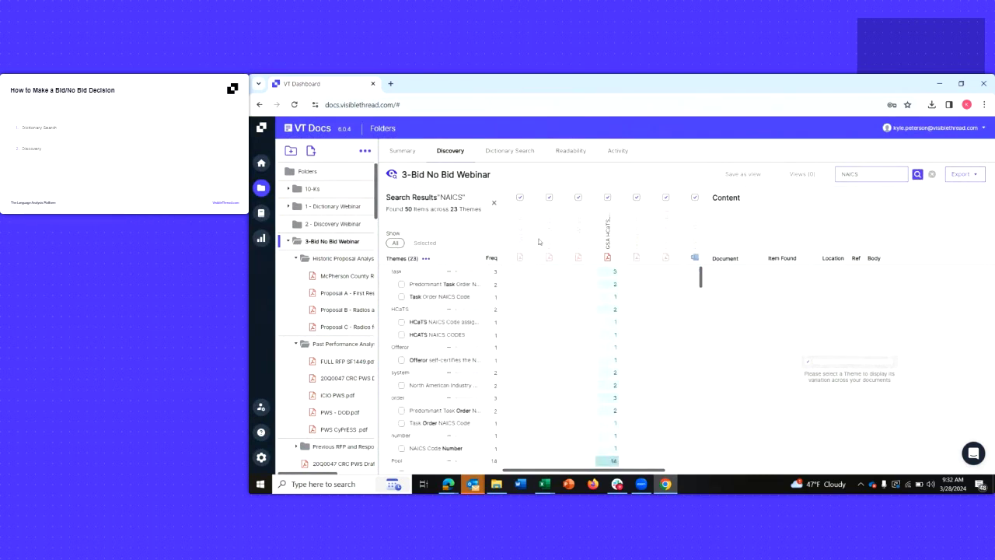
pyautogui.scroll(-3, 566, 315)
pyautogui.scroll(5, 566, 316)
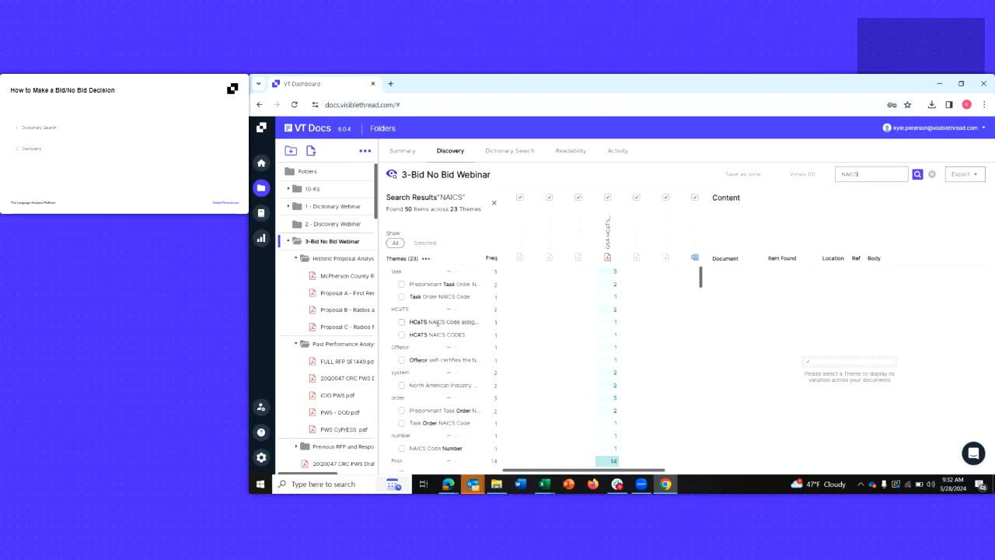
# - Replace the NAICS search with "veteran owned" and "veteran", and select the veteran-owned small business theme to display its content
pyautogui.click(932, 174)
pyautogui.click(874, 176)
pyautogui.write('se')
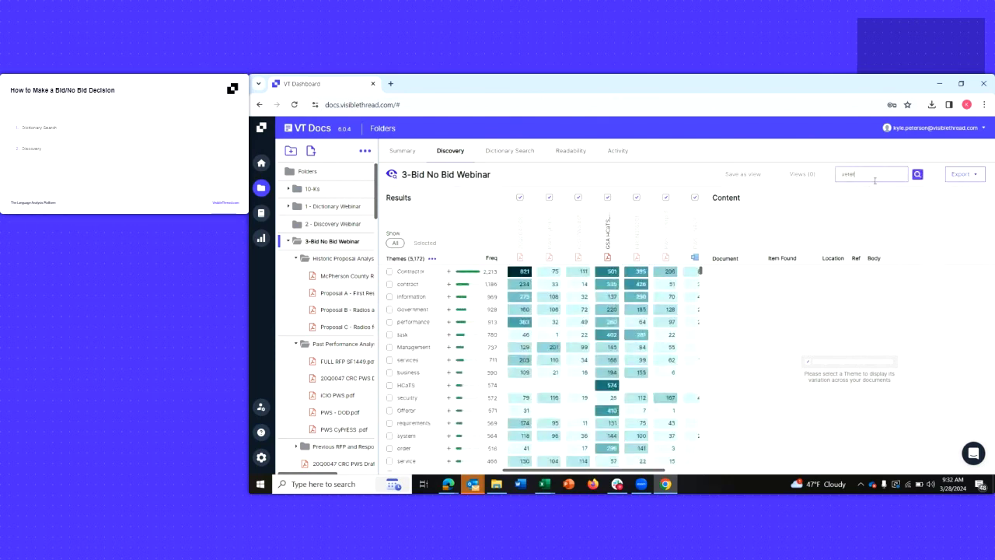
pyautogui.write('teran owned')
pyautogui.press('Return')
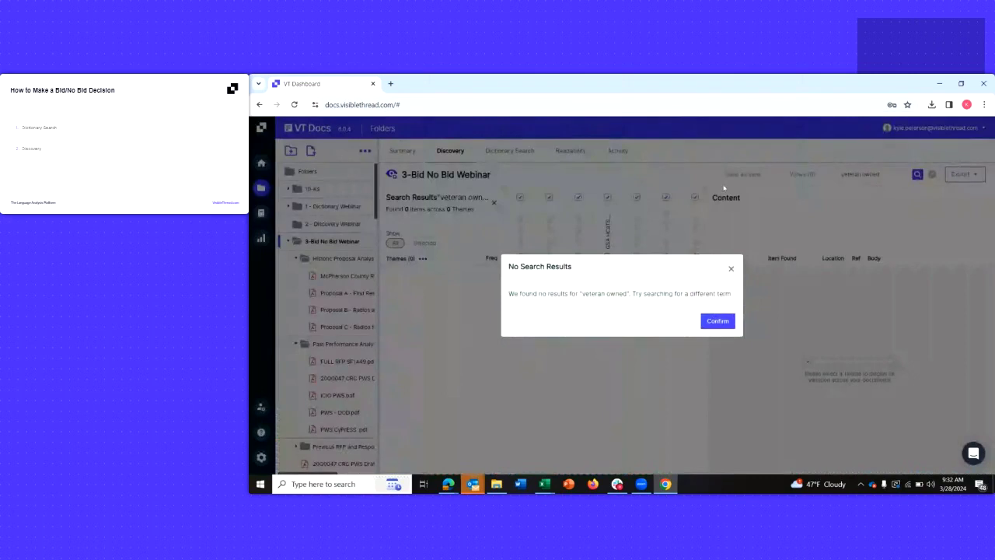
pyautogui.click(732, 270)
pyautogui.click(856, 175)
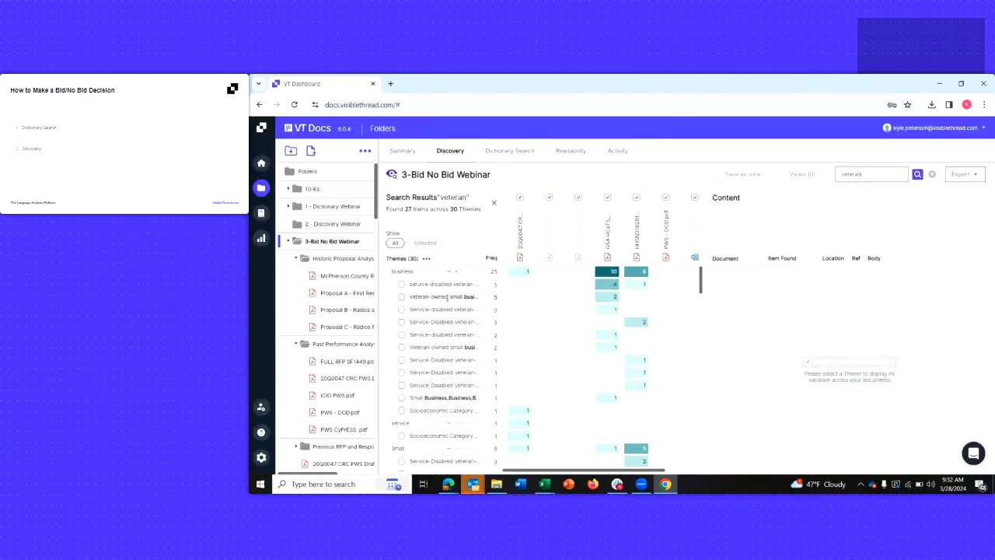
pyautogui.click(402, 297)
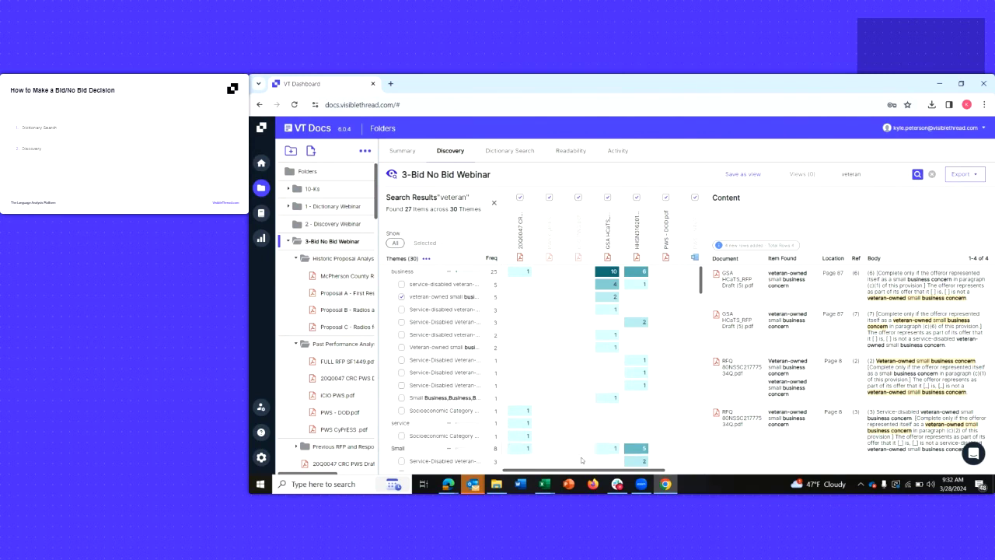
# - Switch to the Elite Studio presentation window in Edge
pyautogui.moveTo(449, 483)
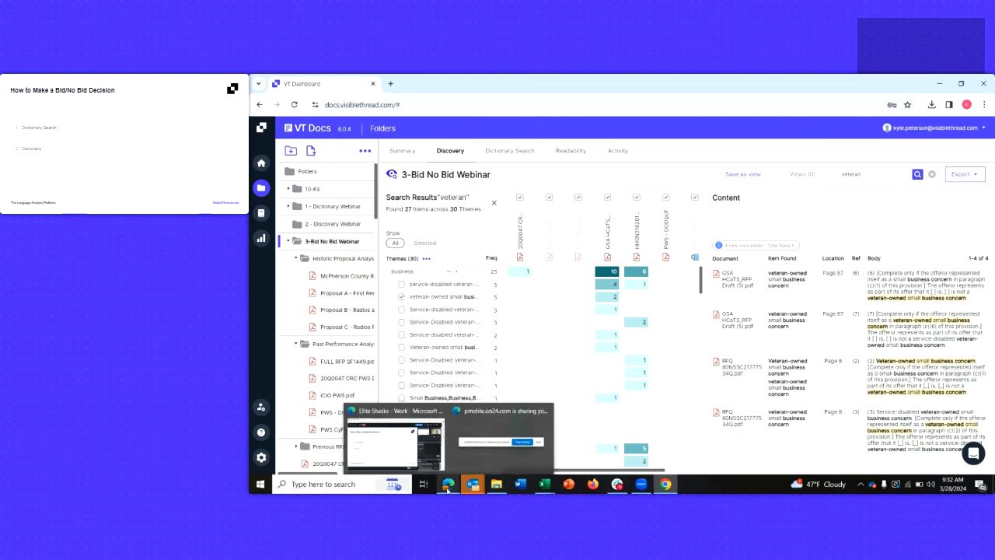
pyautogui.click(435, 427)
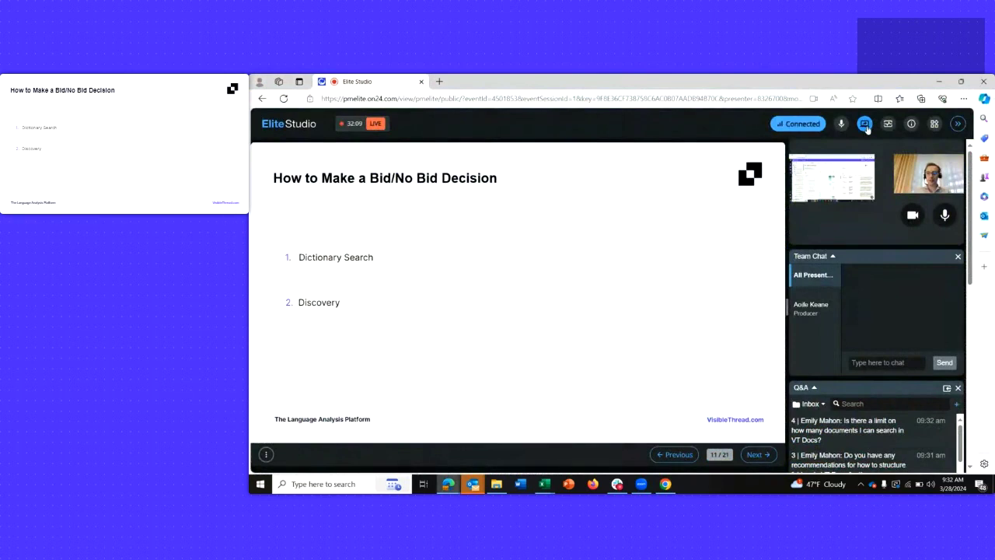
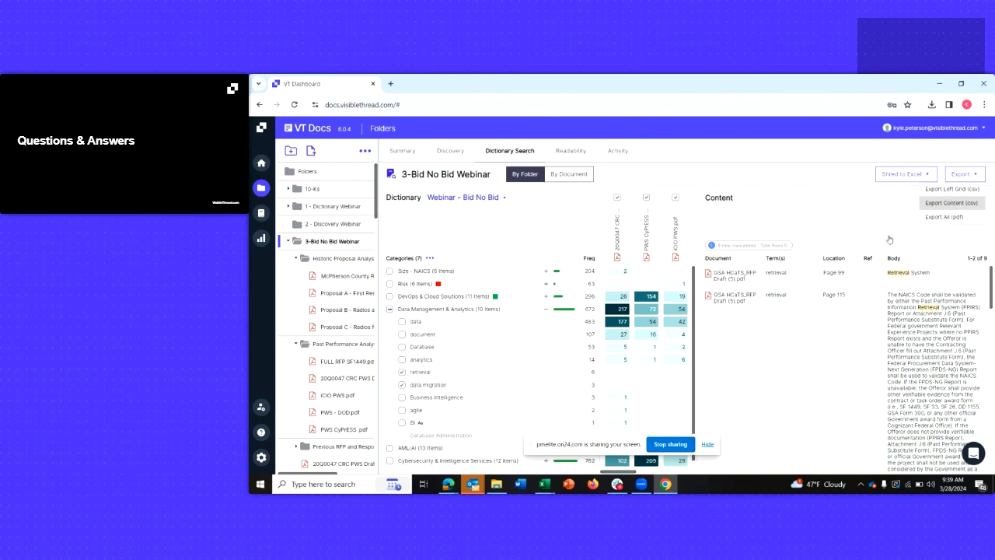
# - Dismiss the export options and collapse the Data Management & Analytics category in the Webinar - Bid No Bid dictionary results
pyautogui.moveTo(883, 298); pyautogui.dragTo(922, 389)
pyautogui.click(922, 389)
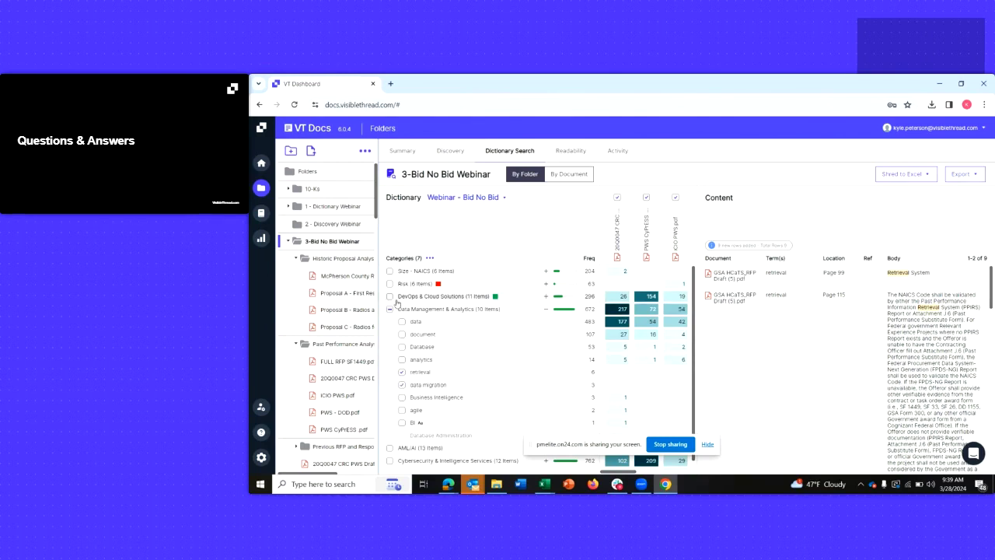
pyautogui.click(547, 309)
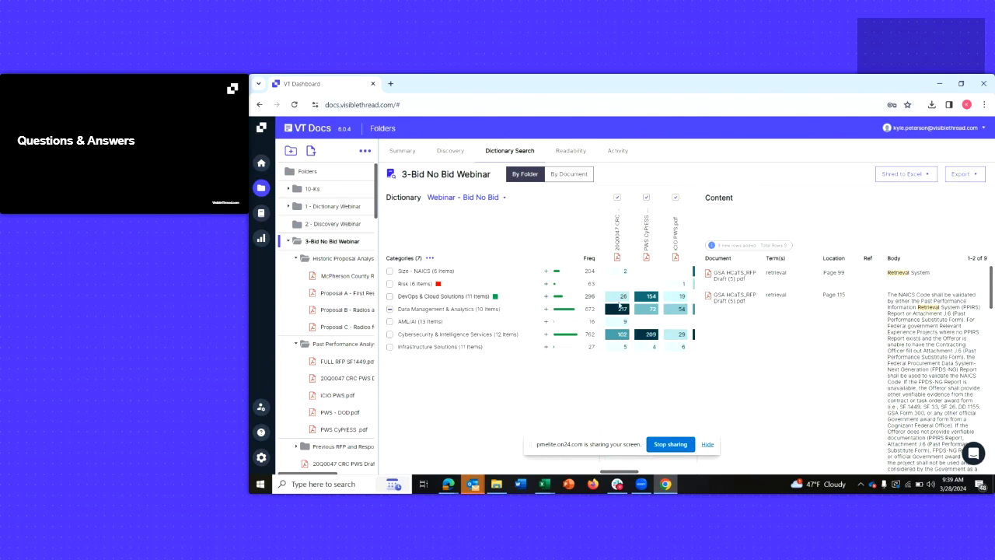
# - Export a Category Shred of all documents in the 3-Bid No Bid Webinar folder to Excel and open the downloaded workbook
pyautogui.click(924, 177)
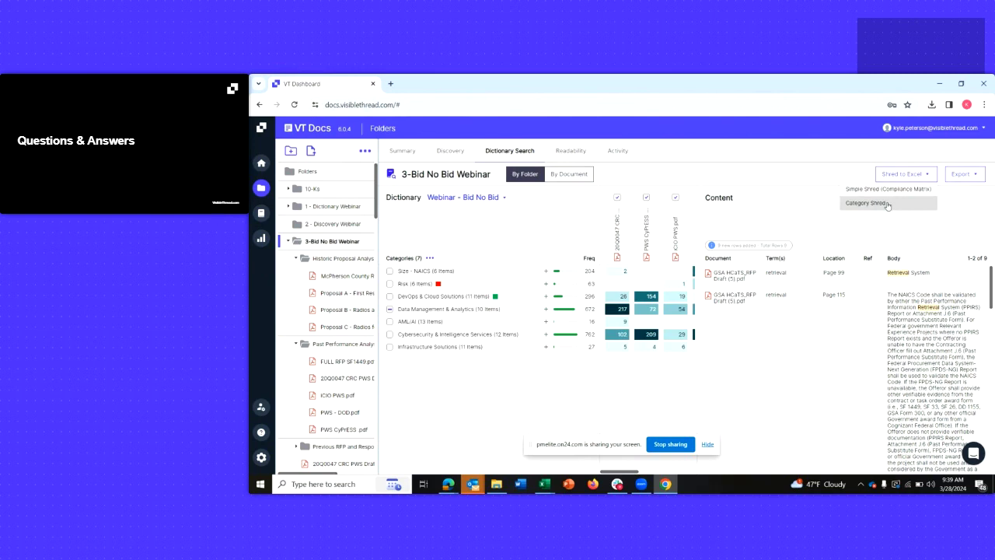
pyautogui.click(887, 203)
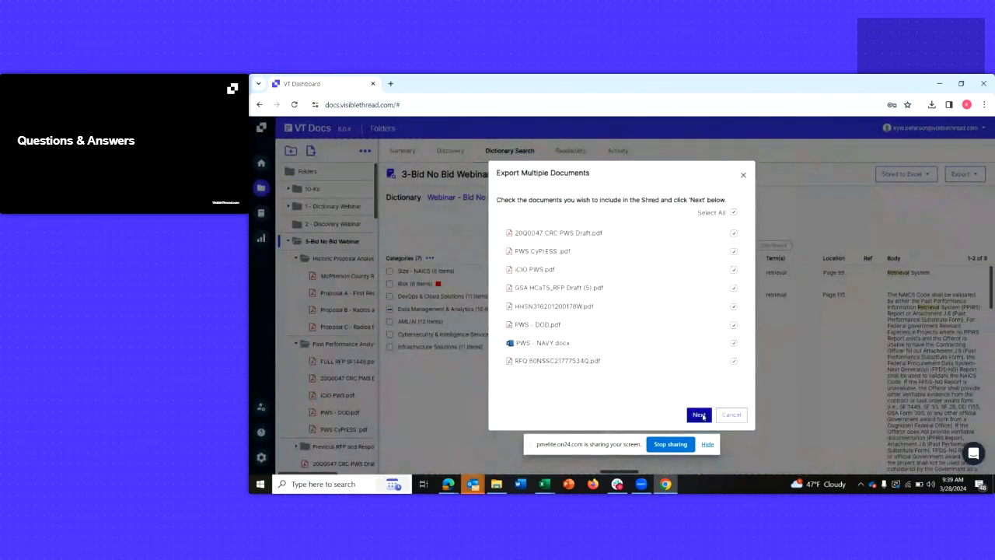
pyautogui.click(703, 416)
pyautogui.click(683, 419)
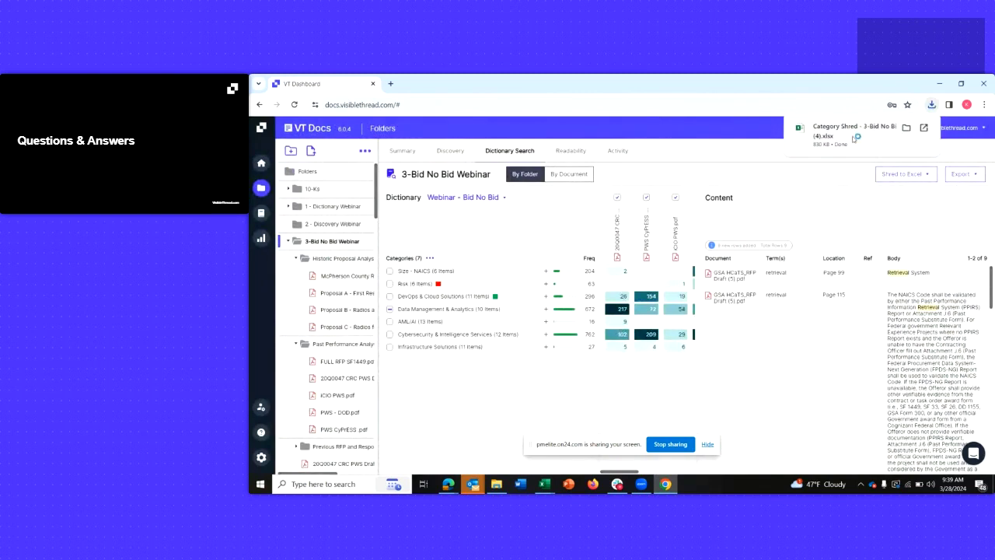
pyautogui.click(856, 137)
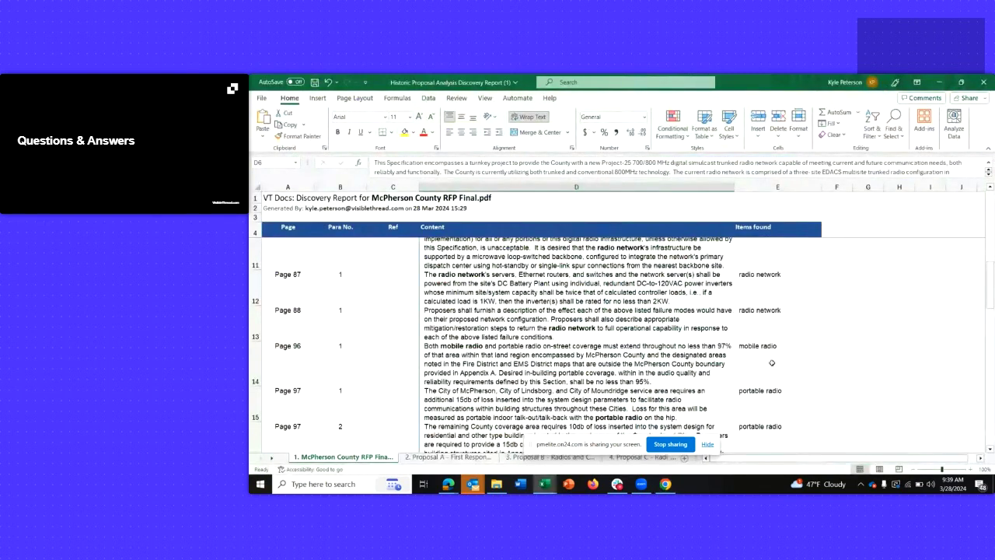
# - Review the 20Q0047 CRC PWS Draft sheet's content rows and its category header columns from AML/AI through Density
pyautogui.scroll(-4, 474, 315)
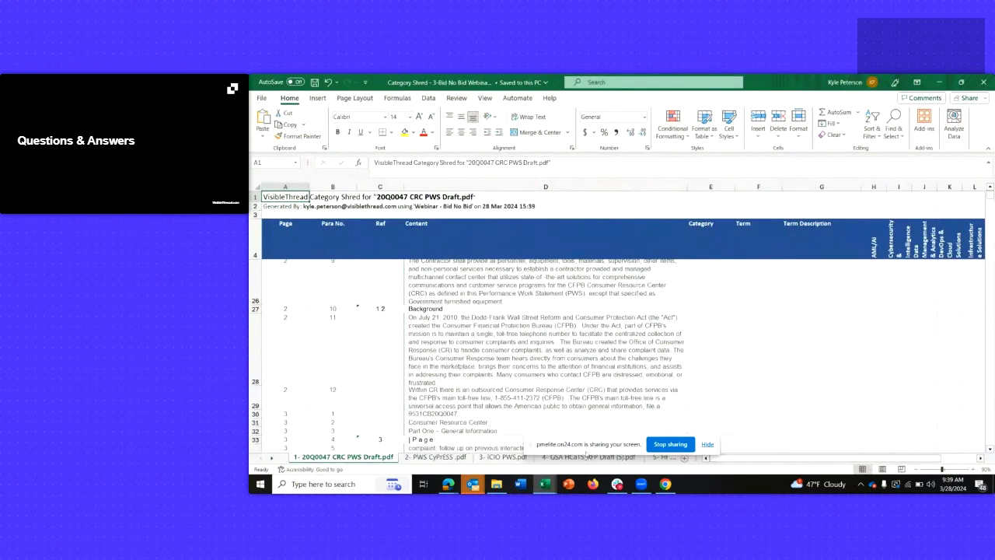
pyautogui.moveTo(885, 240); pyautogui.dragTo(950, 240)
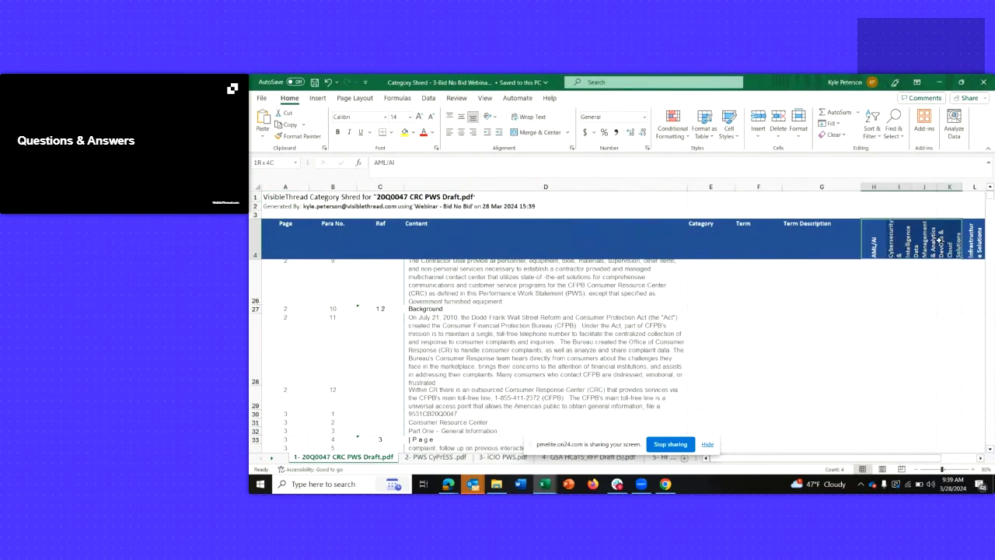
pyautogui.hscroll(2, 877, 440)
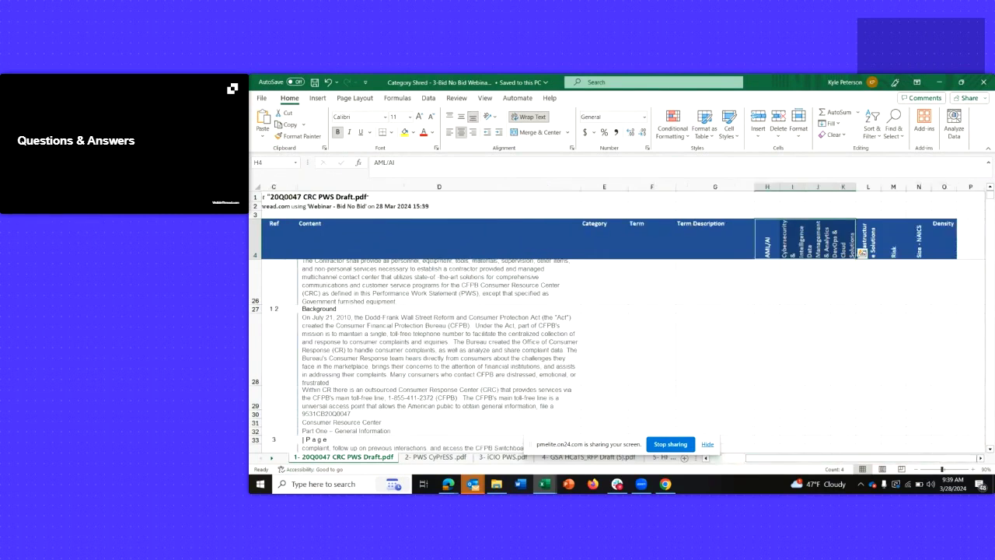
# - Turn on filtering for the header row of the 20Q0047 CRC PWS Draft sheet and check the Infrastructure Solutions filter options
pyautogui.click(860, 234)
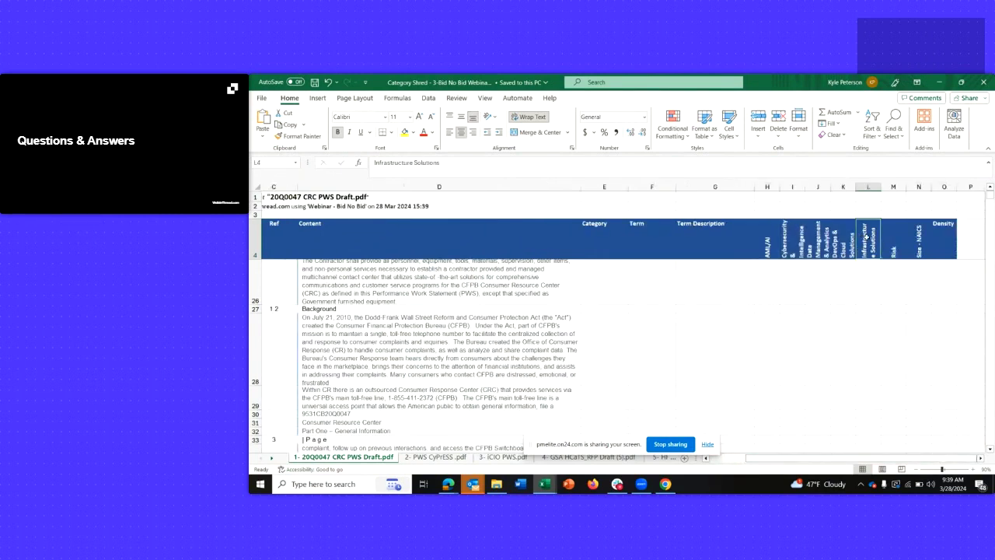
pyautogui.click(428, 98)
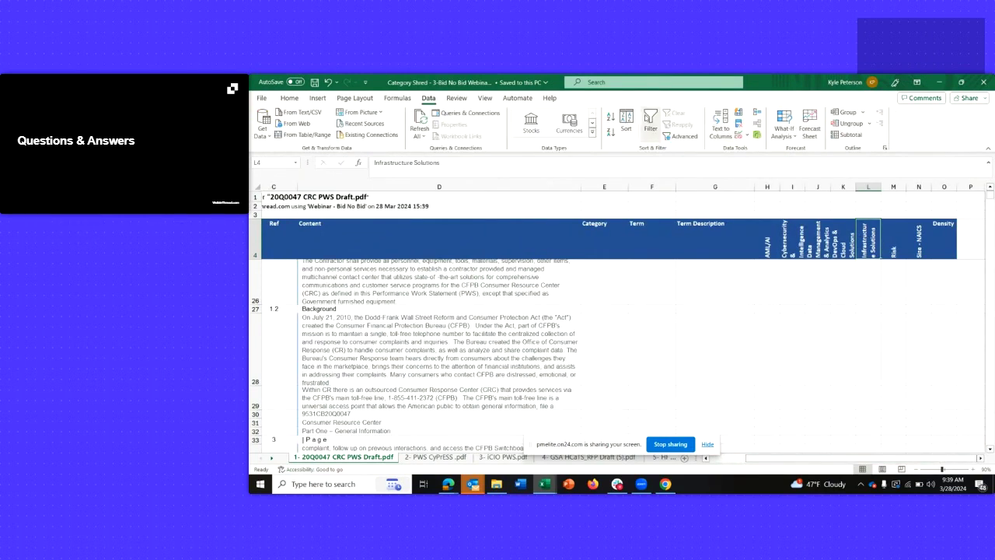
pyautogui.click(650, 122)
pyautogui.click(877, 254)
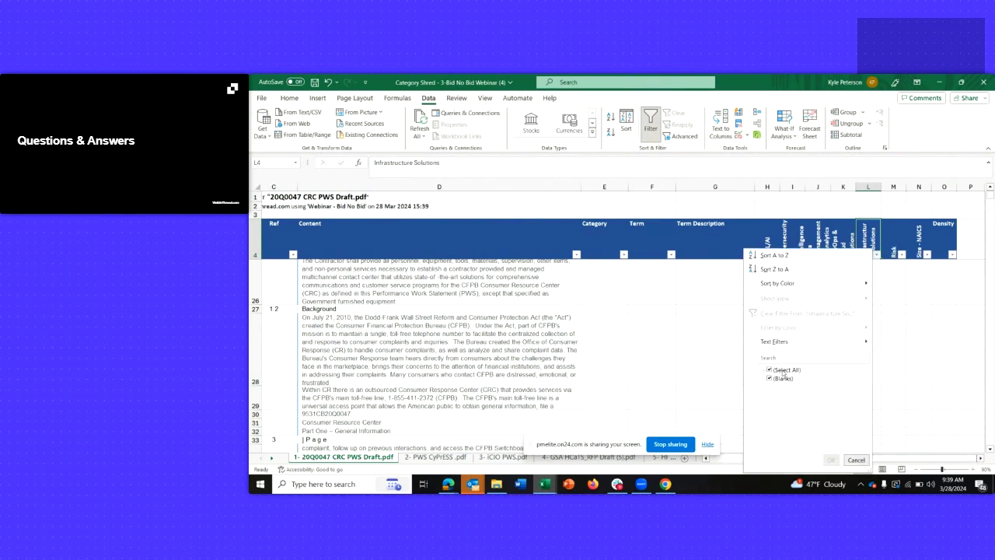
pyautogui.click(854, 460)
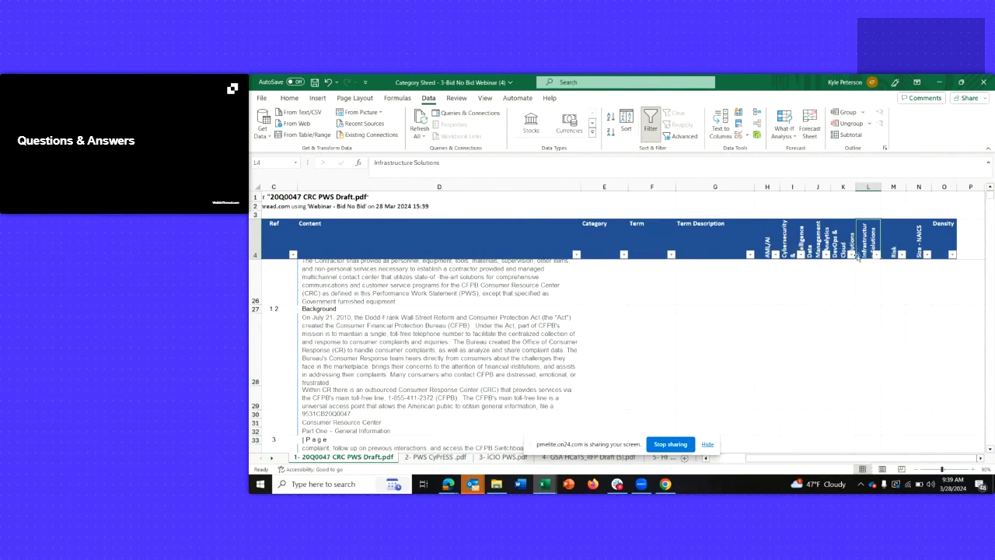
# - Check the filters of the DevOps & Cloud Solutions, Data Management & Analytics, Cybersecurity & Intelligence and AML/AI columns
pyautogui.click(852, 255)
pyautogui.click(825, 246)
pyautogui.click(824, 246)
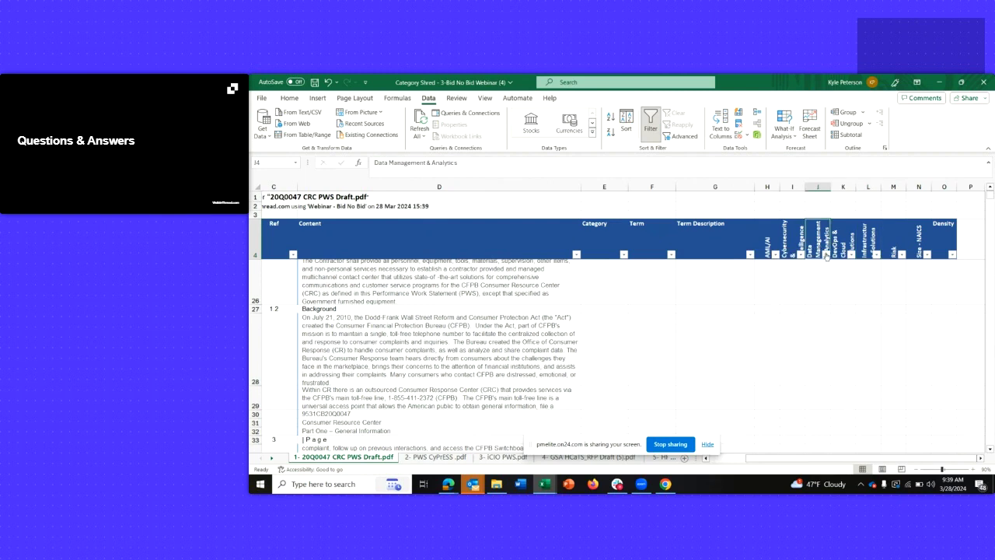
pyautogui.click(826, 254)
pyautogui.click(824, 250)
pyautogui.click(798, 246)
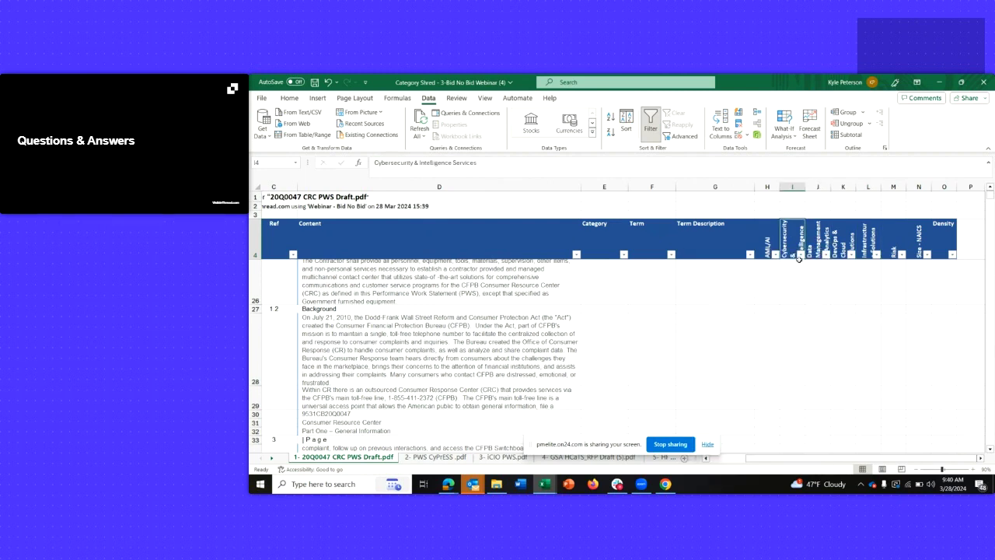
pyautogui.click(800, 255)
pyautogui.click(792, 249)
pyautogui.click(768, 245)
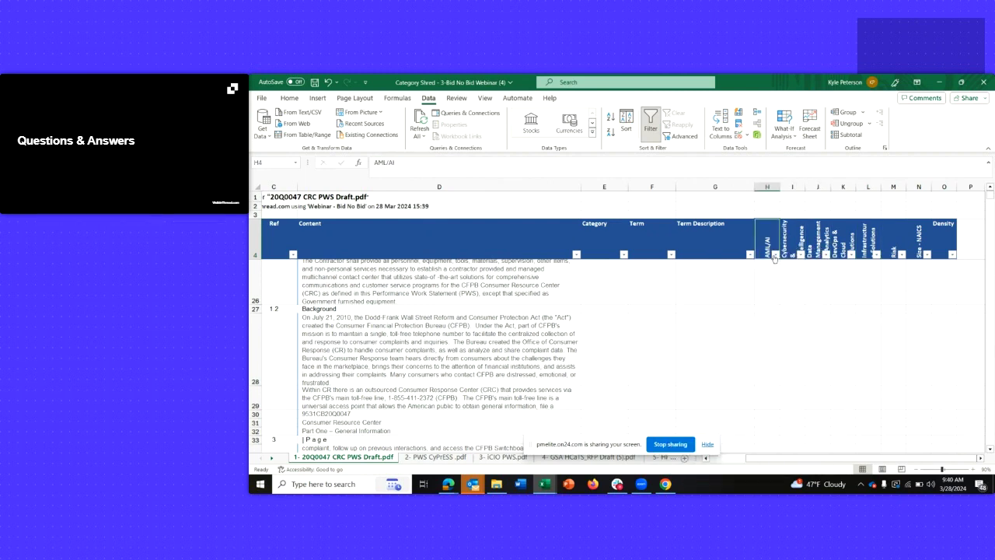
pyautogui.click(774, 254)
pyautogui.click(775, 256)
# - Review the PWS CyPrESS sheet's content rows and its category header columns from AML/AI onward
pyautogui.click(416, 459)
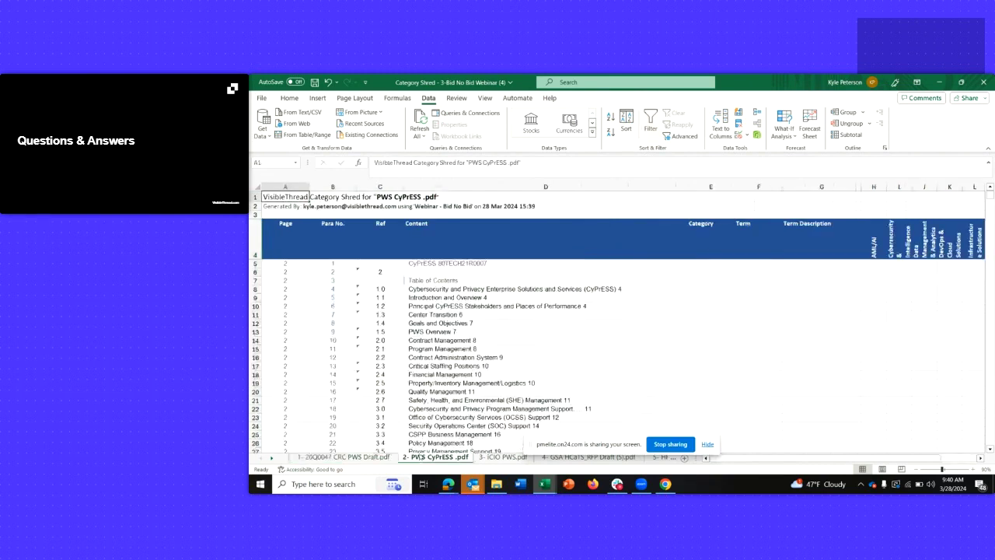
pyautogui.scroll(-20, 518, 306)
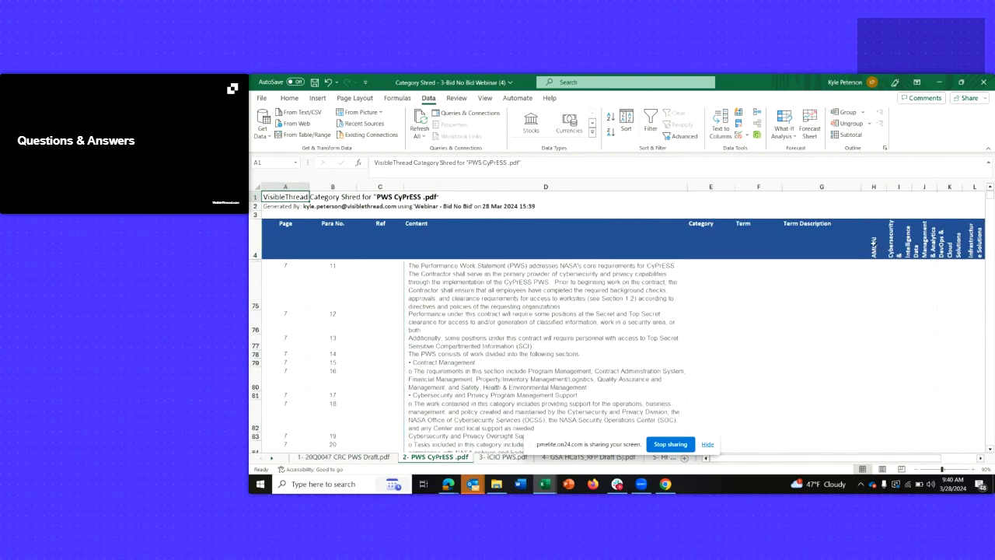
pyautogui.moveTo(874, 244); pyautogui.dragTo(953, 247)
# - Switch to VT Docs in Chrome and open the Webinar - Bid No Bid dictionary for editing
pyautogui.click(664, 484)
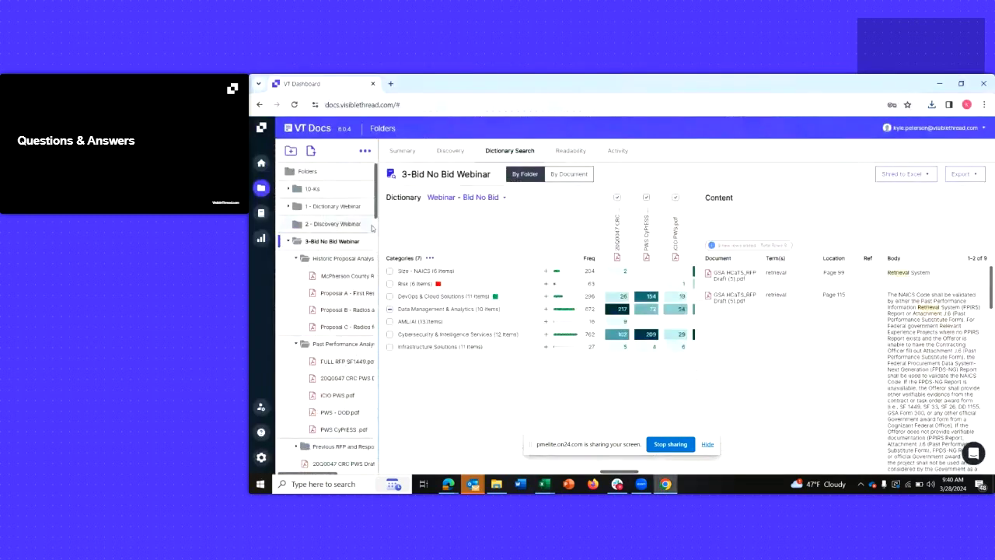
pyautogui.click(465, 197)
pyautogui.click(491, 227)
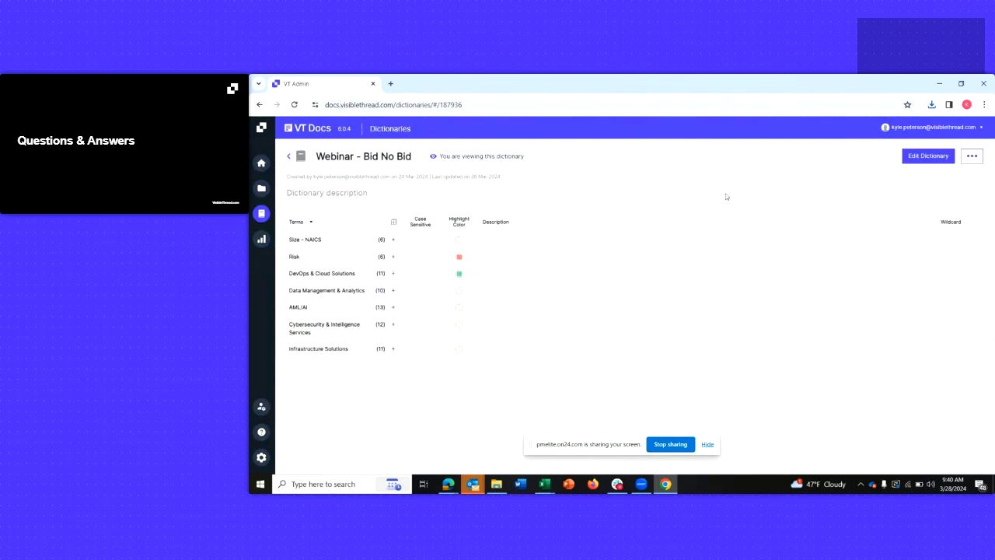
pyautogui.click(925, 158)
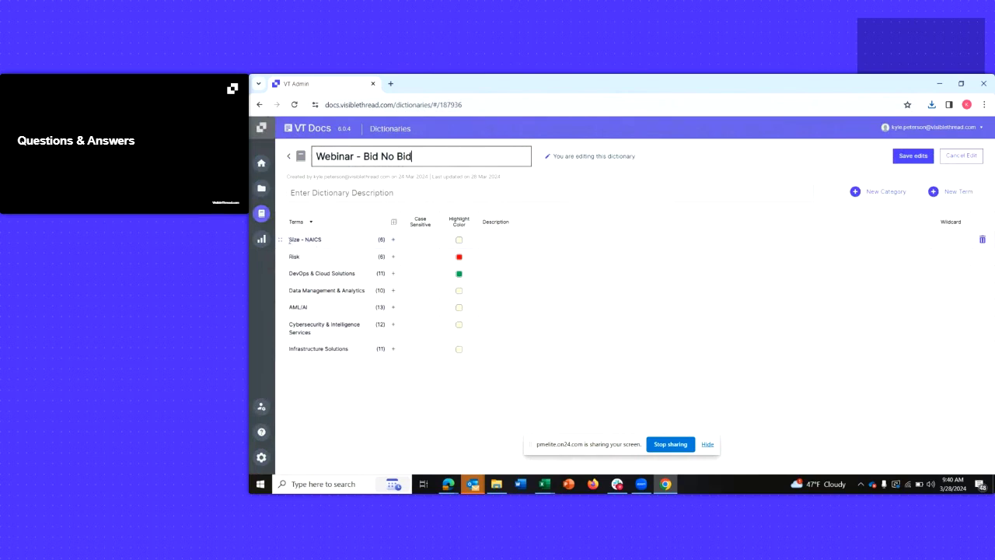
# - Examine the terms in the Size - NAICS and Cybersecurity & Intelligence Services categories
pyautogui.click(393, 241)
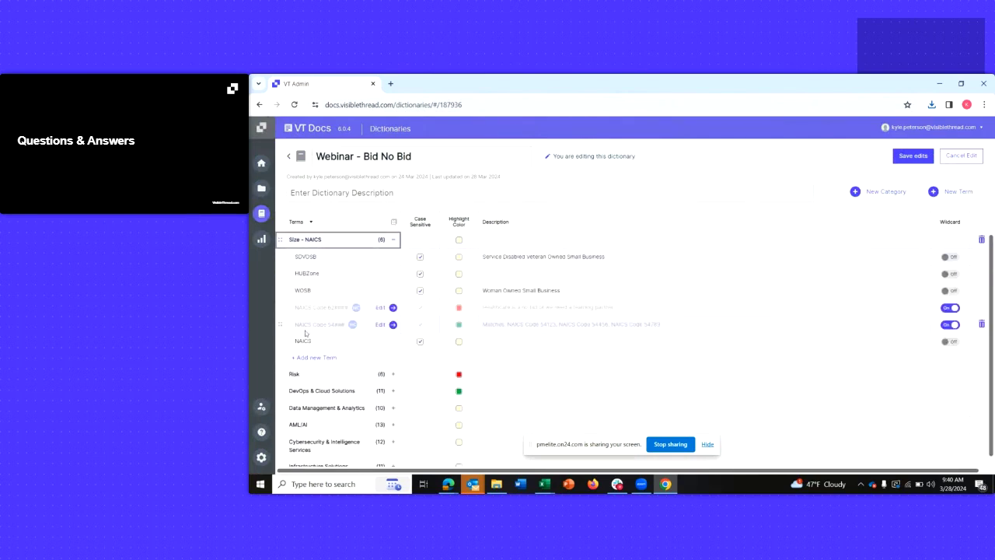
pyautogui.click(392, 239)
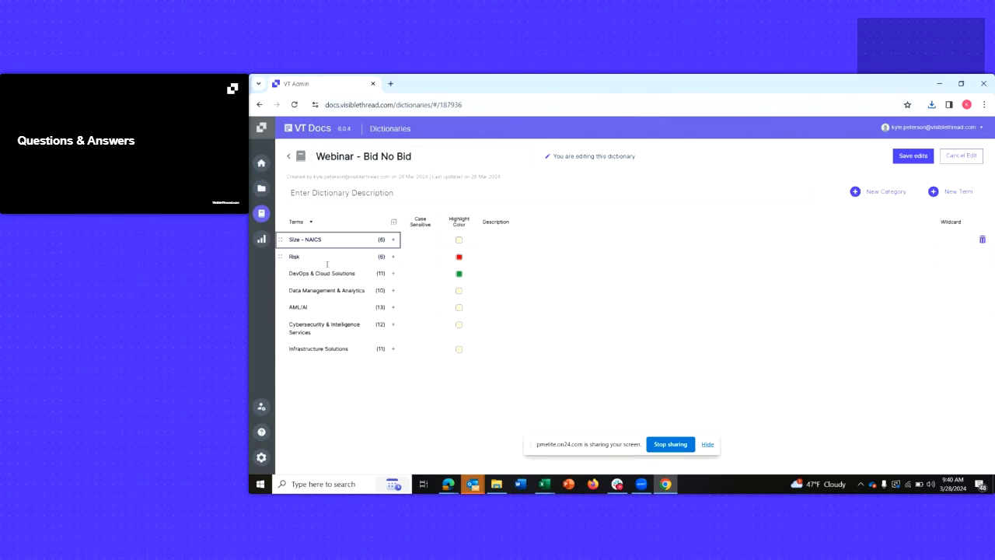
pyautogui.click(393, 325)
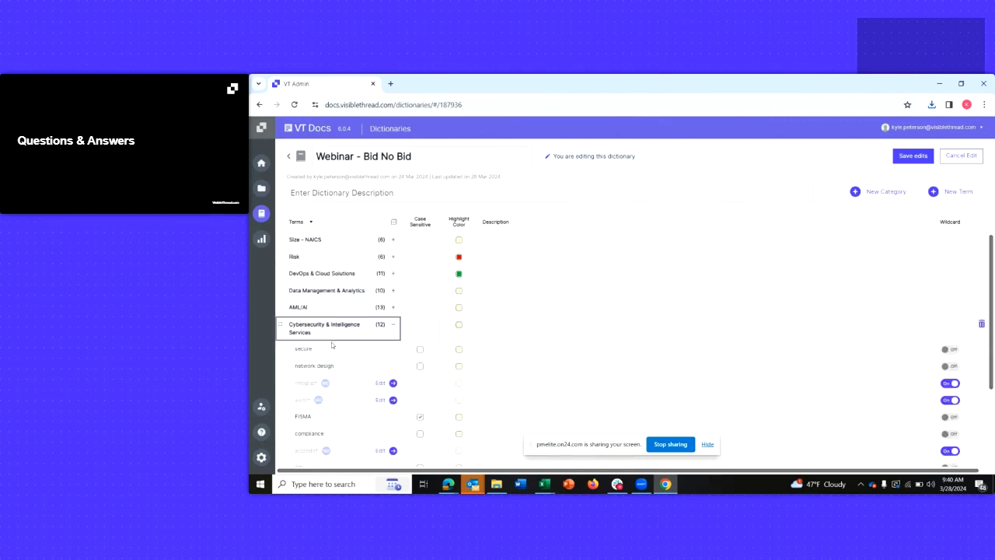
pyautogui.click(393, 325)
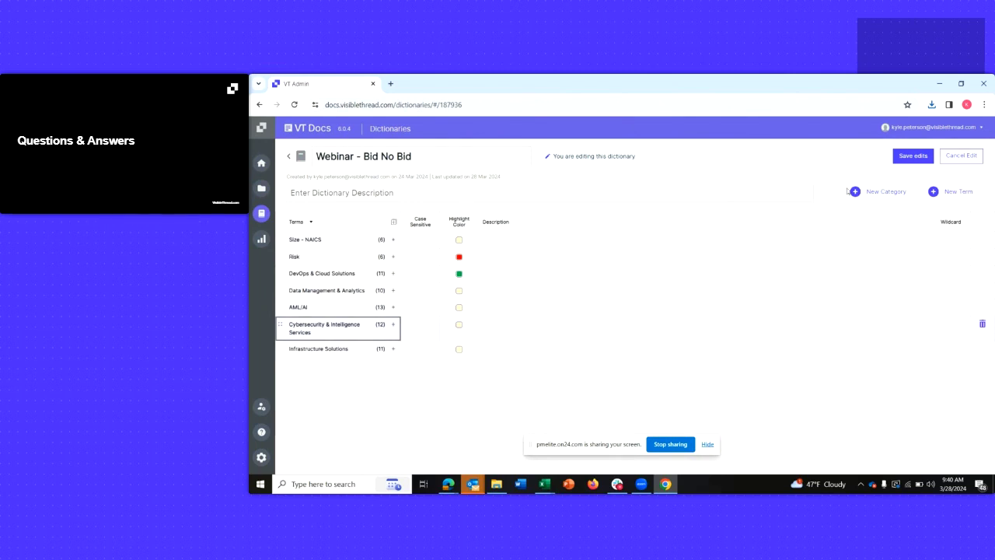
# - Add a Program Management category to the dictionary with the terms scope, schedule and change order
pyautogui.click(877, 192)
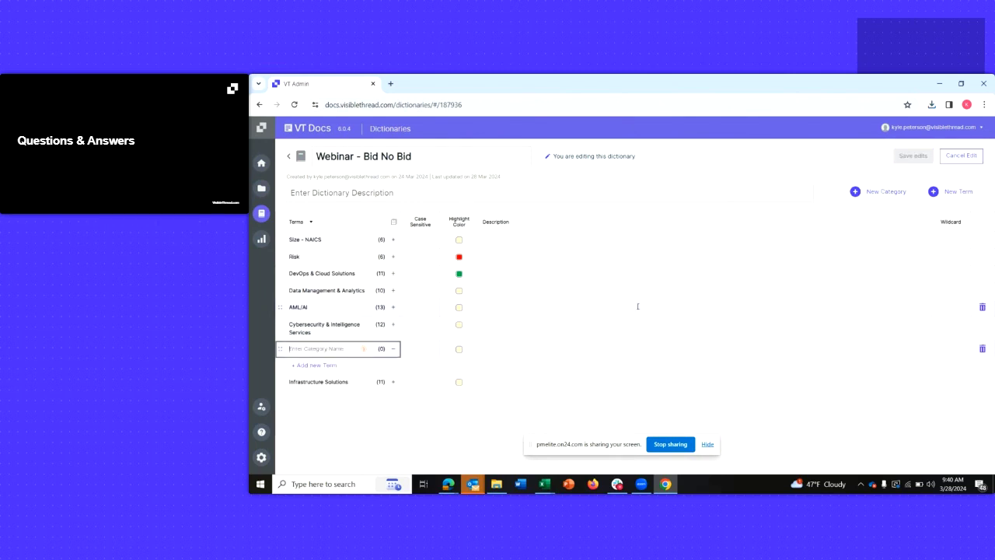
pyautogui.write('Program Management')
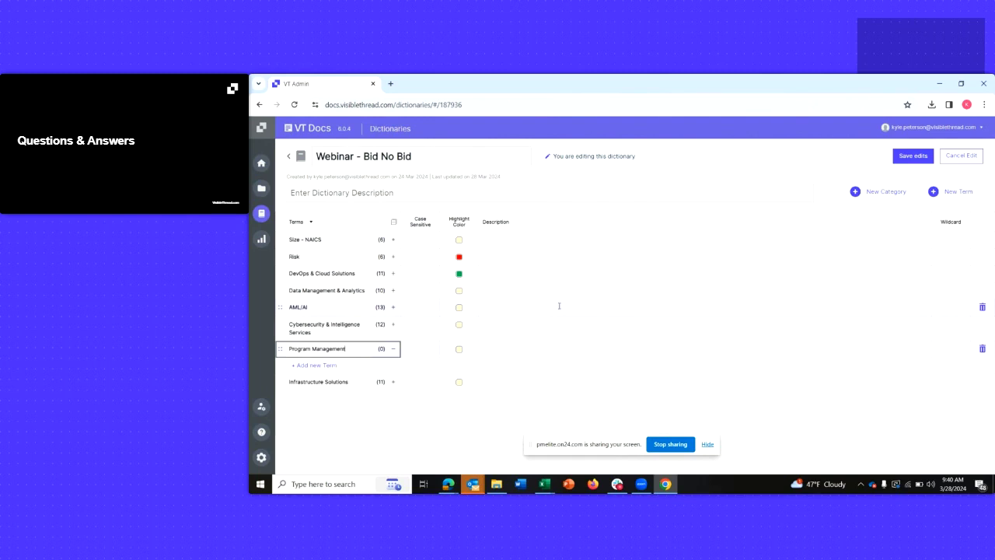
pyautogui.click(318, 367)
pyautogui.write('scope')
pyautogui.click(295, 386)
pyautogui.write('se')
pyautogui.write('chedule')
pyautogui.click(333, 400)
pyautogui.write('cri')
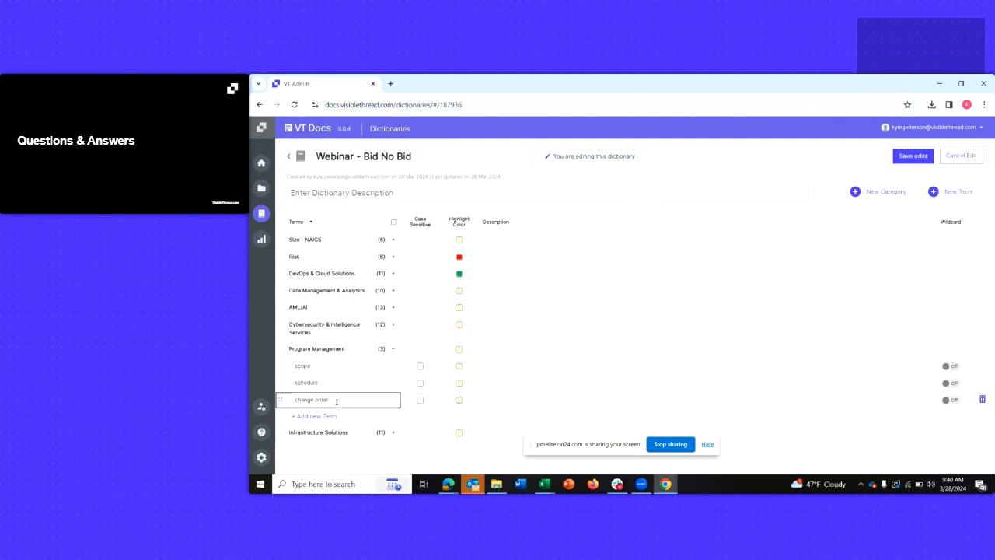
# - Add the terms CDRLs and status to the Program Management category
pyautogui.click(329, 415)
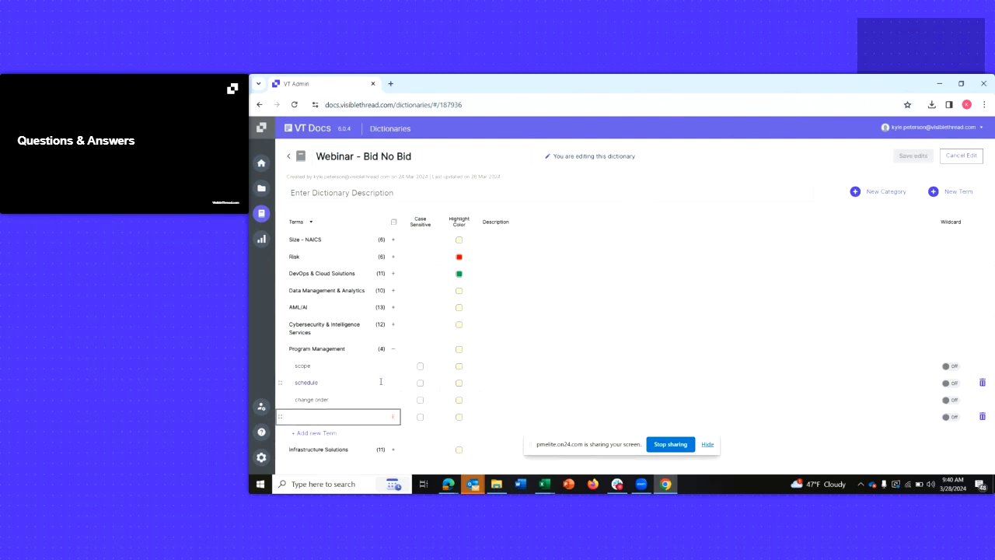
pyautogui.write('C')
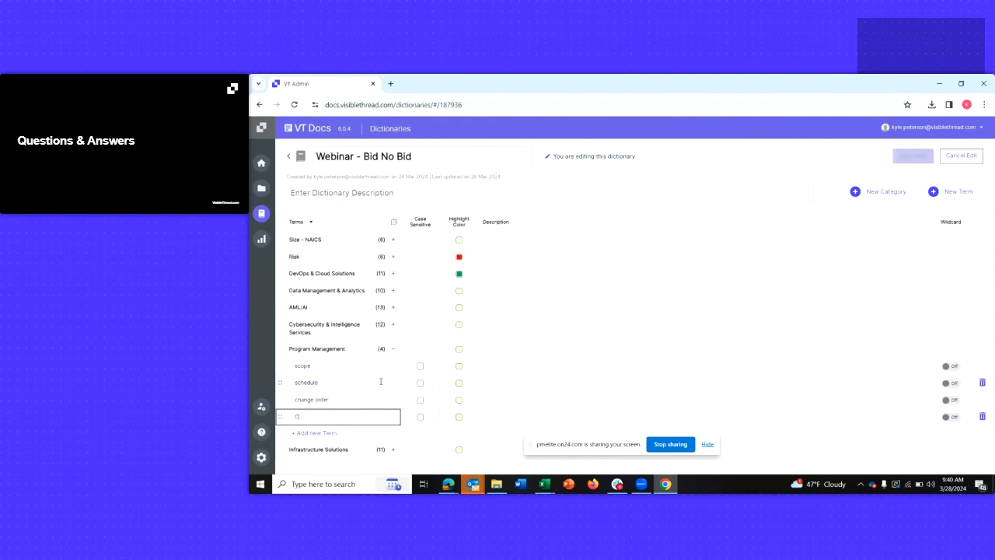
pyautogui.write('DRLs')
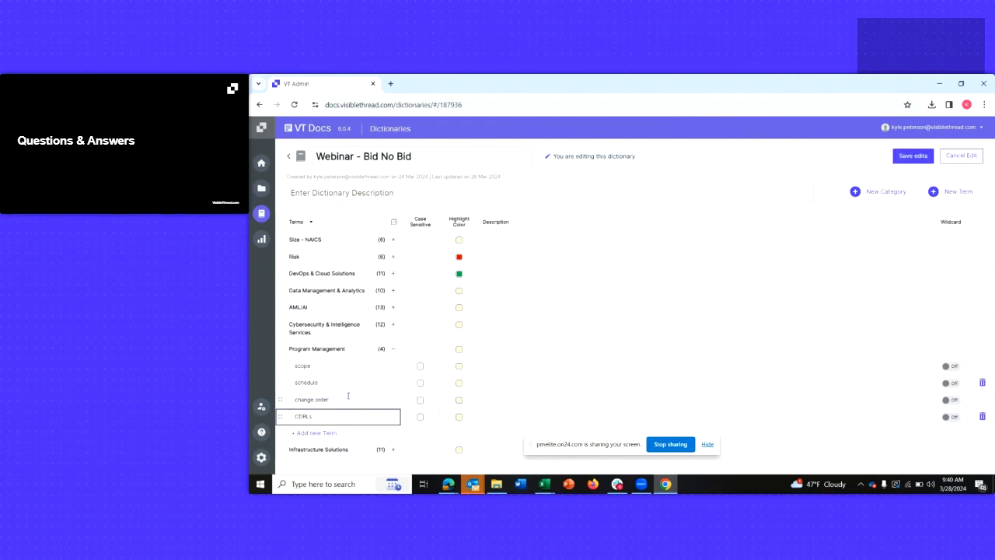
pyautogui.click(319, 433)
pyautogui.write('meet')
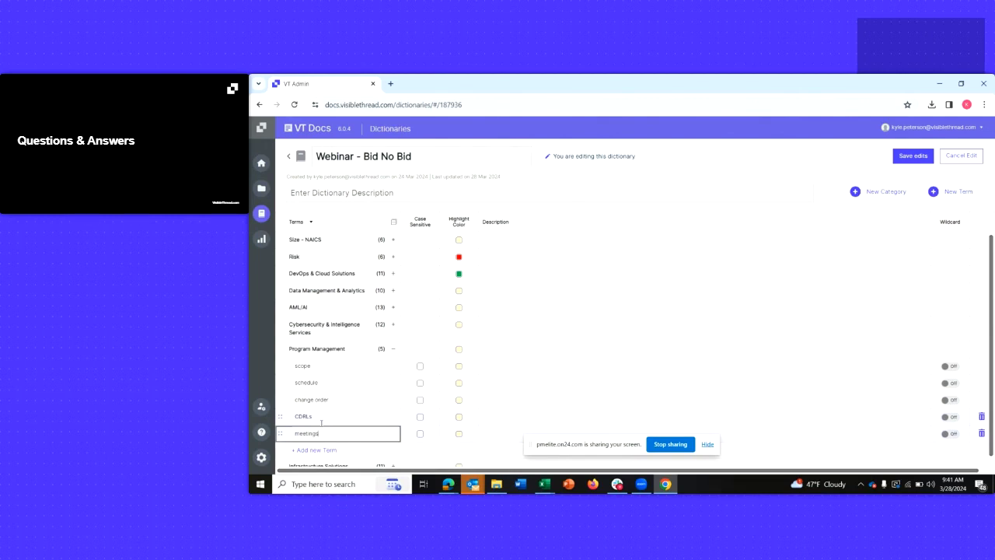
pyautogui.write('in')
pyautogui.press('BackSpace')
pyautogui.press('BackSpace')
pyautogui.press('BackSpace')
pyautogui.press('BackSpace')
pyautogui.press('BackSpace')
pyautogui.press('BackSpace')
pyautogui.write('status')
pyautogui.scroll(-1, 482, 346)
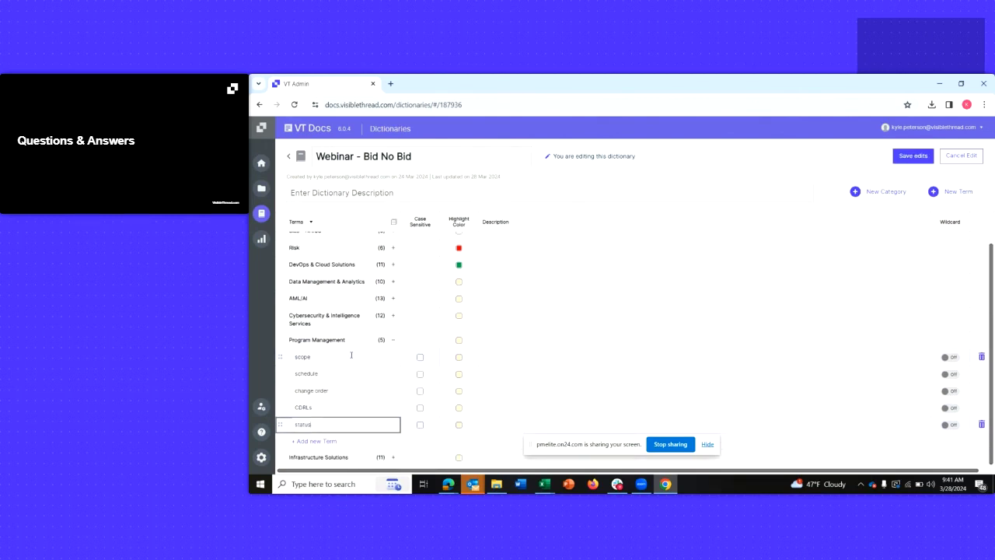
# - Add a Contracts category to the dictionary with the term damages
pyautogui.click(885, 191)
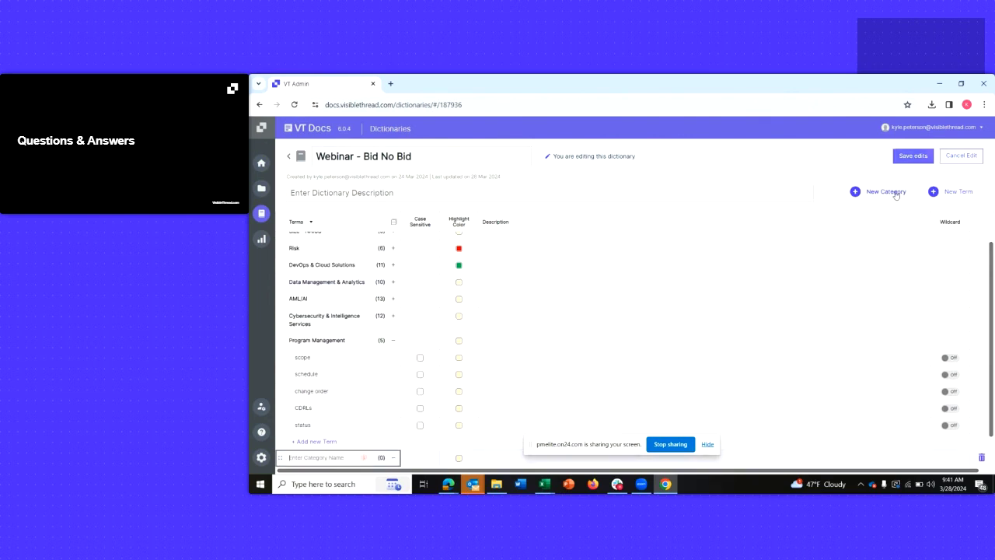
pyautogui.write('Col')
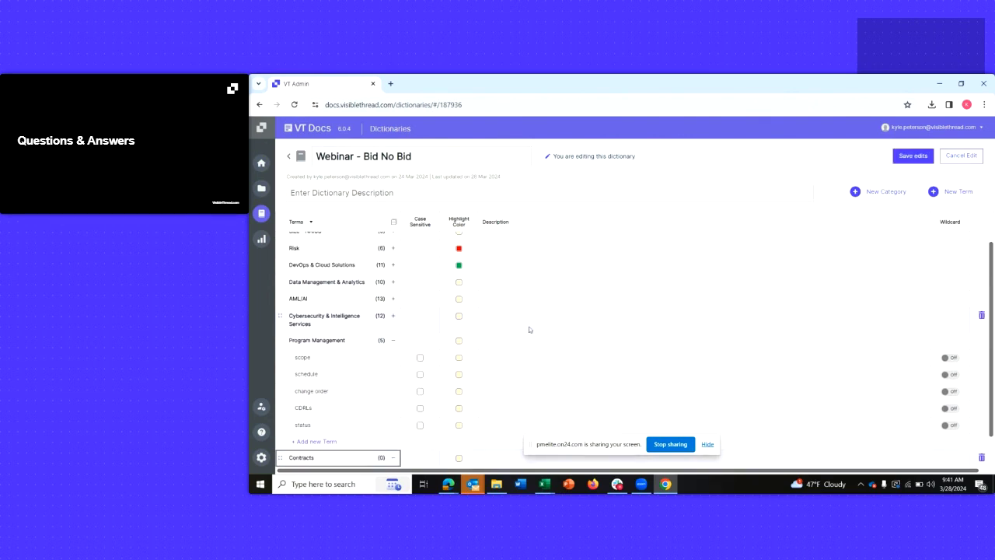
pyautogui.scroll(-1, 498, 336)
pyautogui.click(326, 441)
pyautogui.write('damages')
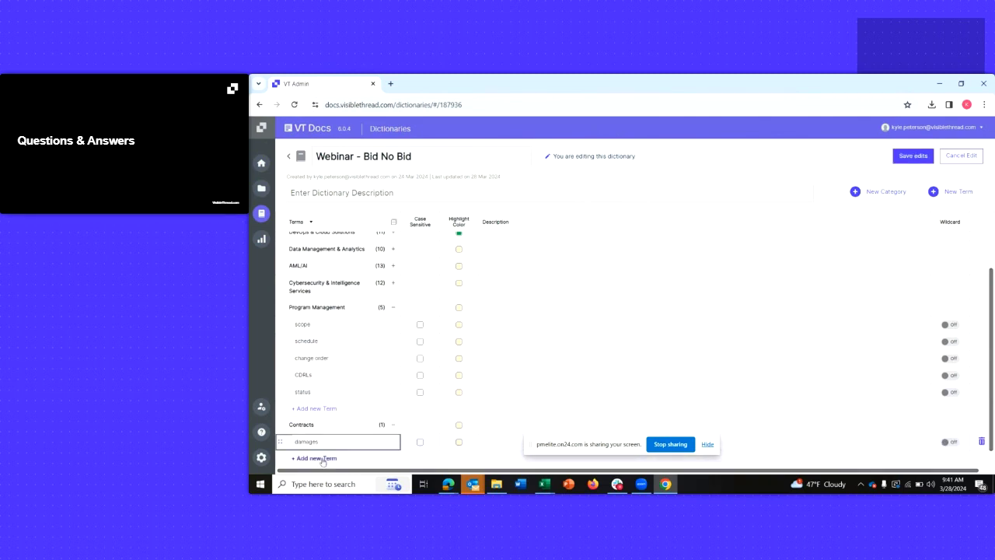
# - Add a termination term to the Contracts category and make it the wildcard terminat*
pyautogui.click(322, 458)
pyautogui.write('tel')
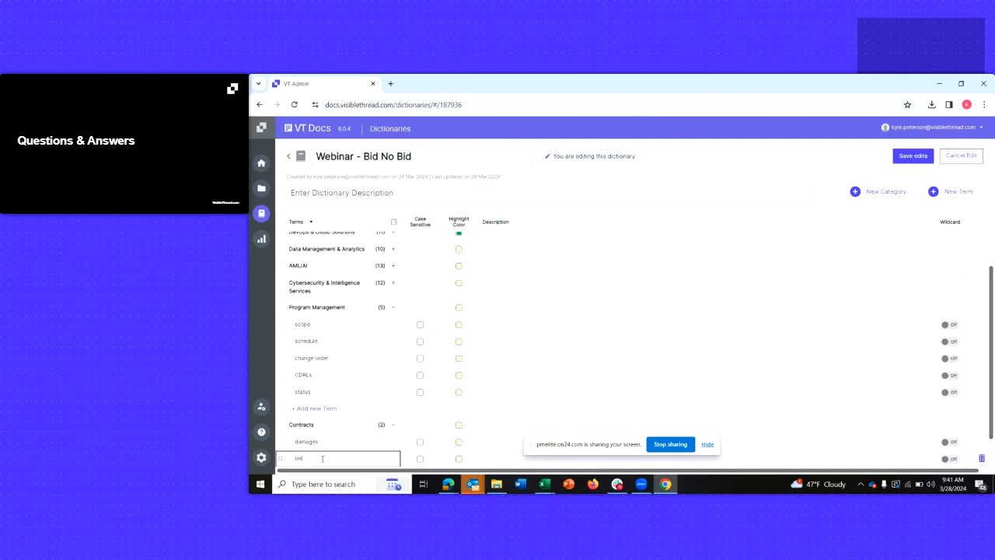
pyautogui.click(949, 459)
pyautogui.press('BackSpace')
pyautogui.press('BackSpace')
pyautogui.press('BackSpace')
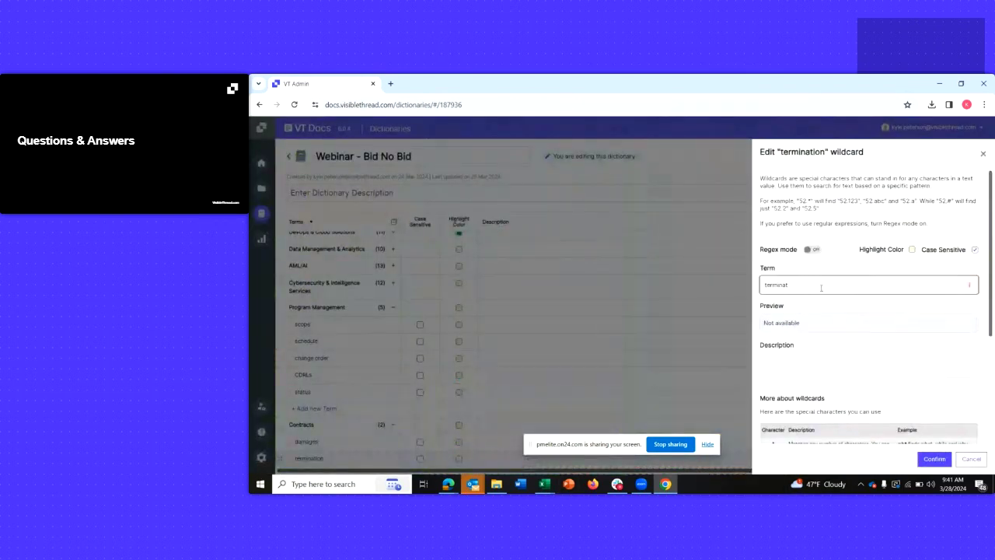
pyautogui.write('*')
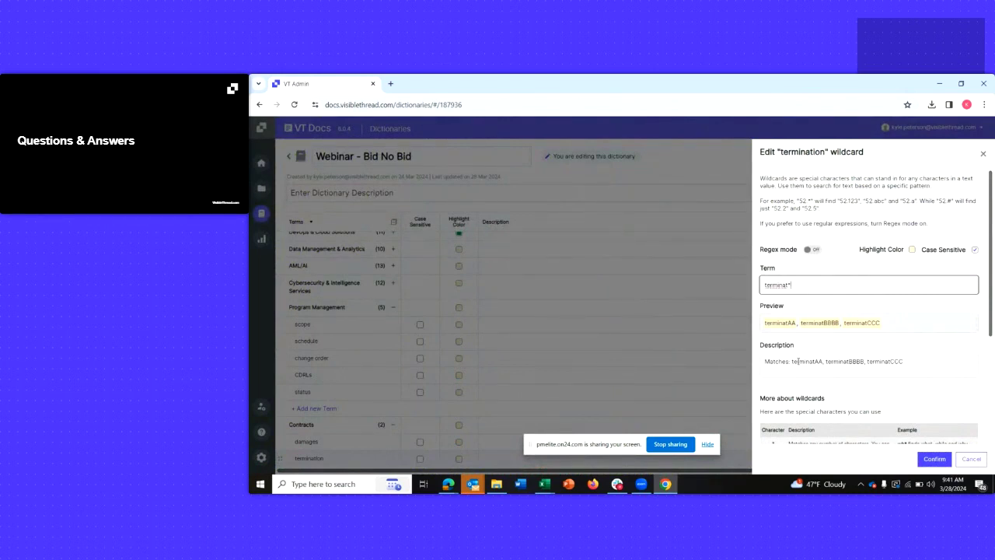
pyautogui.click(935, 459)
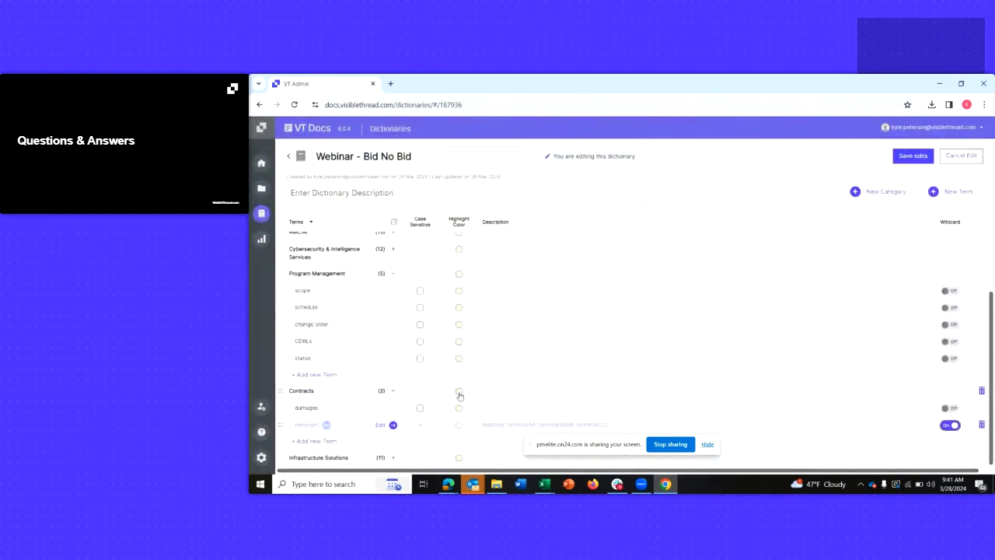
# - Set the highlight color to yellow for the Contracts category and purple for the Program Management category
pyautogui.click(459, 391)
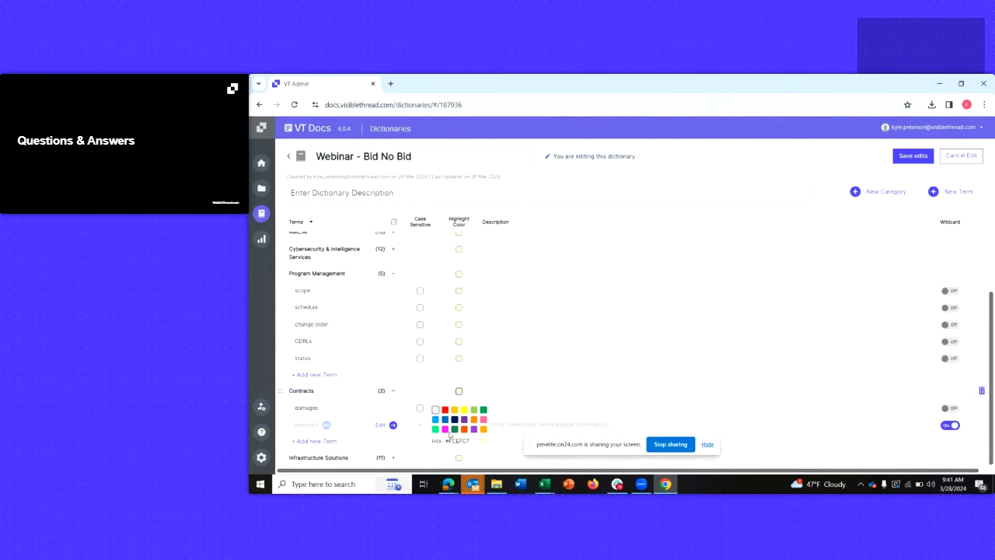
pyautogui.click(465, 409)
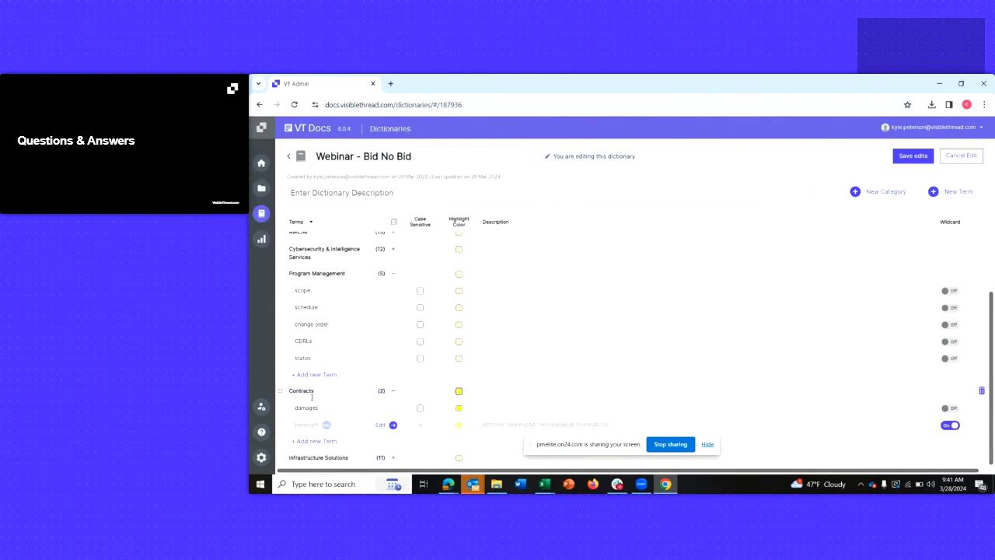
pyautogui.click(459, 275)
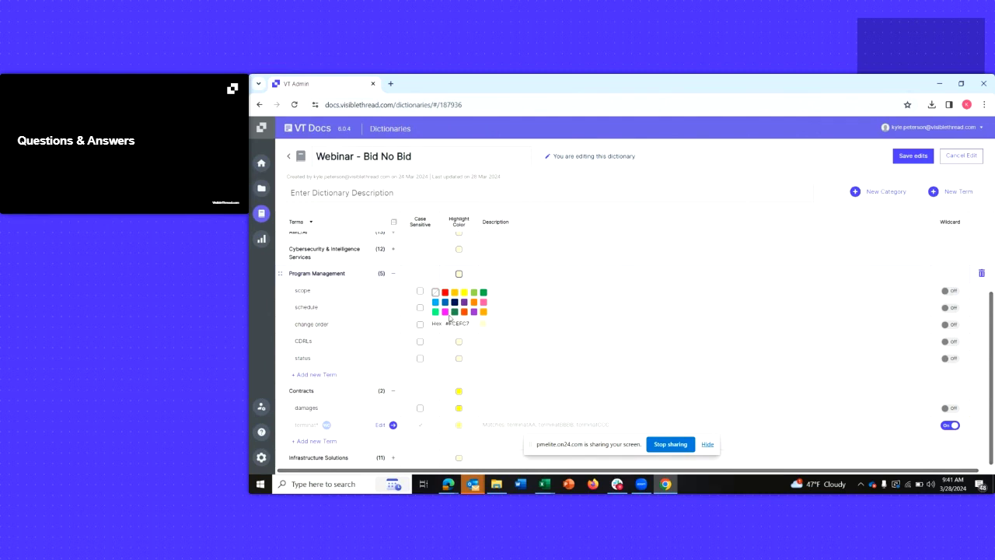
pyautogui.click(464, 303)
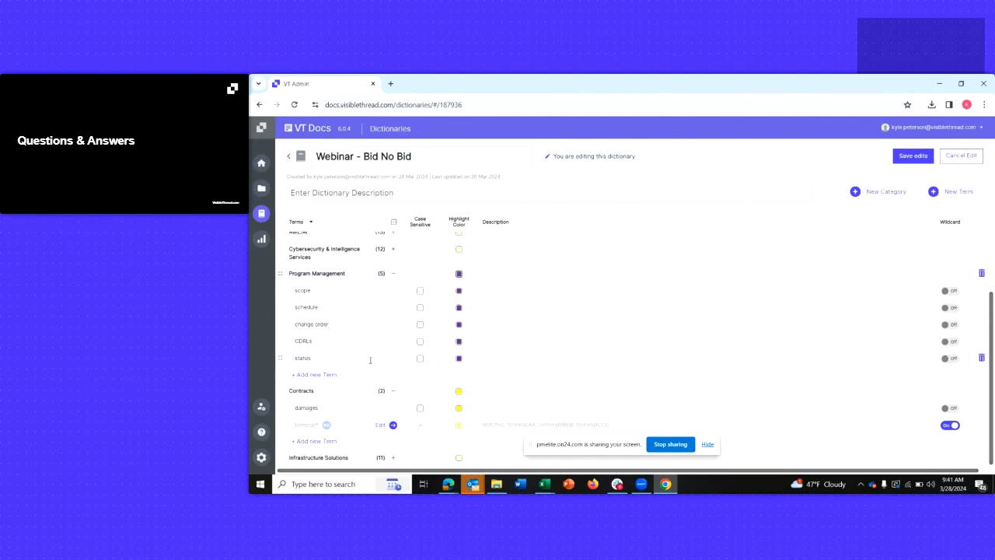
pyautogui.scroll(1, 370, 360)
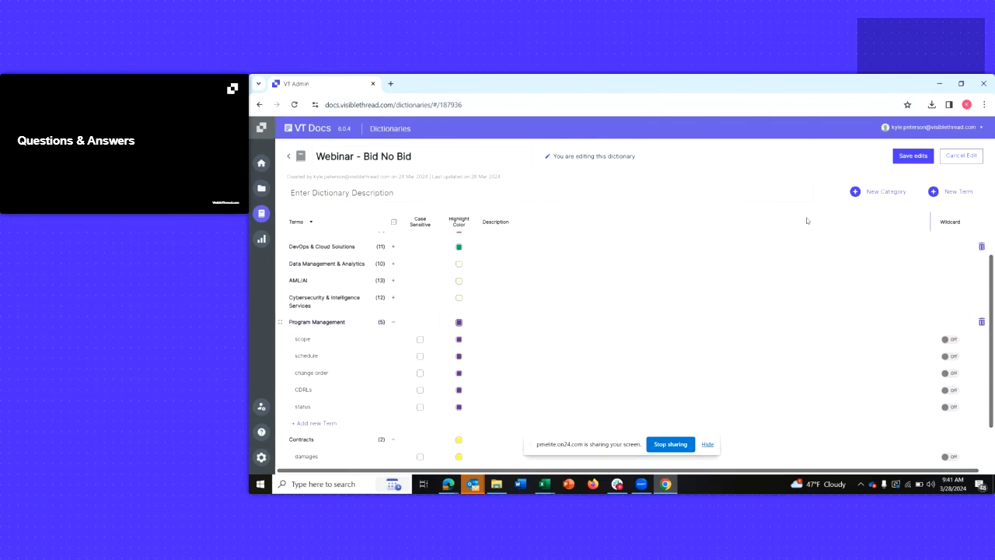
pyautogui.click(669, 446)
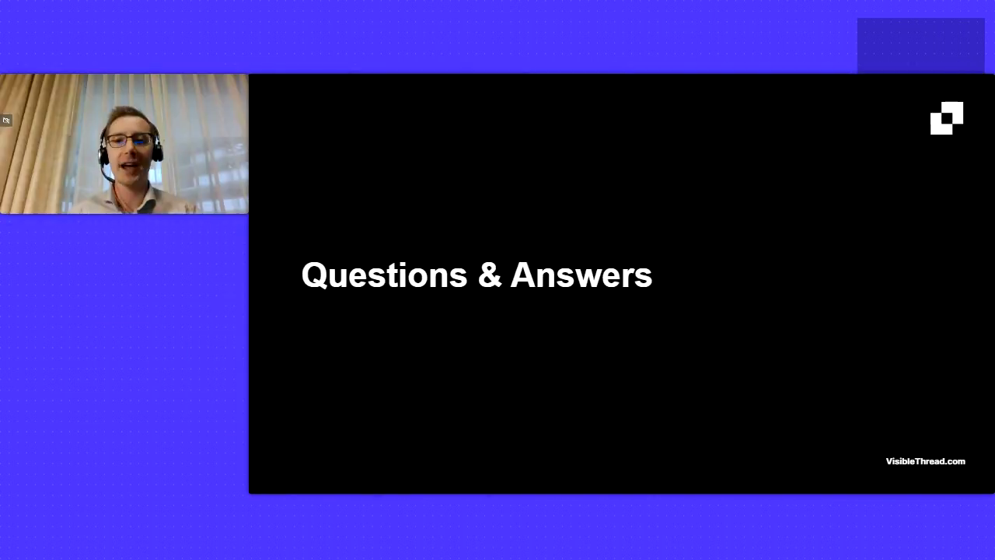
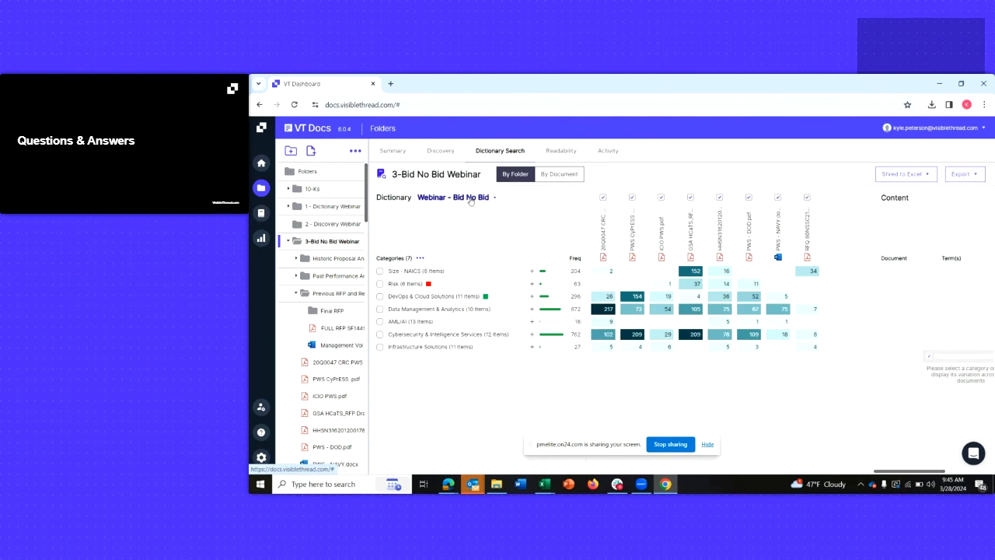
# - Change the dictionary used for the 3-Bid No Bid Webinar folder search to Webinar 1 - FAR-DFARS
pyautogui.click(471, 201)
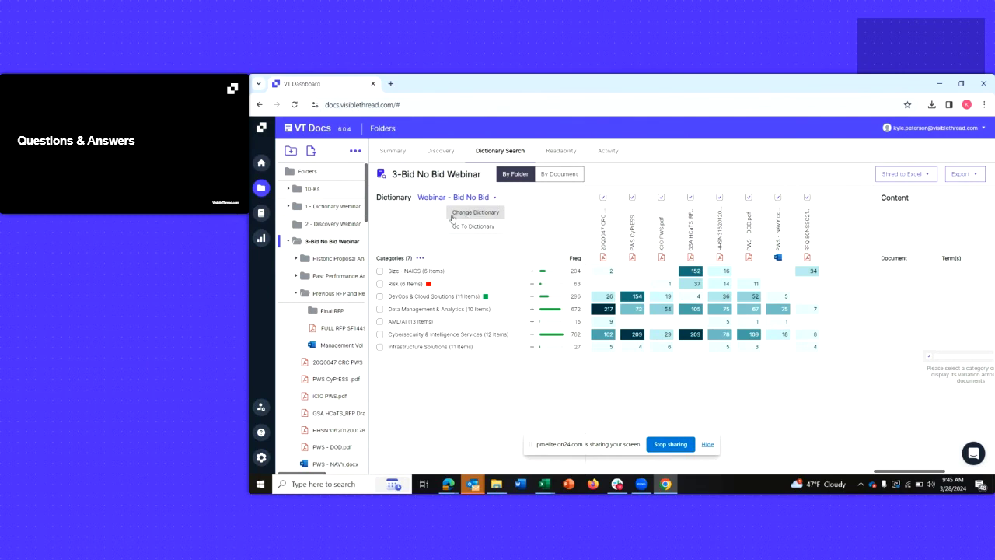
pyautogui.click(473, 212)
pyautogui.scroll(-3, 510, 274)
pyautogui.scroll(-2, 510, 274)
pyautogui.scroll(-10, 502, 278)
pyautogui.scroll(-3, 521, 324)
pyautogui.scroll(-3, 498, 315)
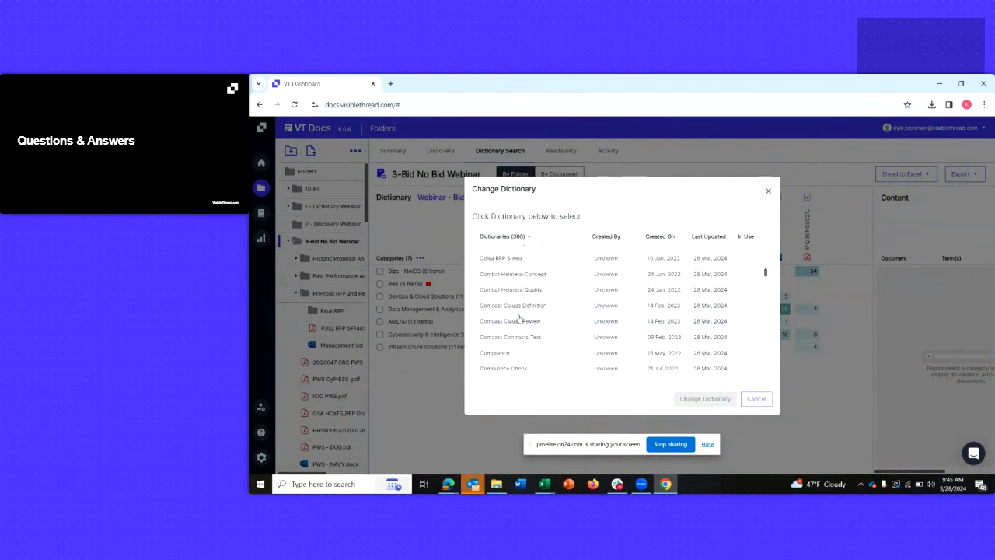
pyautogui.scroll(-1, 497, 302)
pyautogui.scroll(-1, 498, 300)
pyautogui.scroll(1, 522, 280)
pyautogui.scroll(-3, 708, 284)
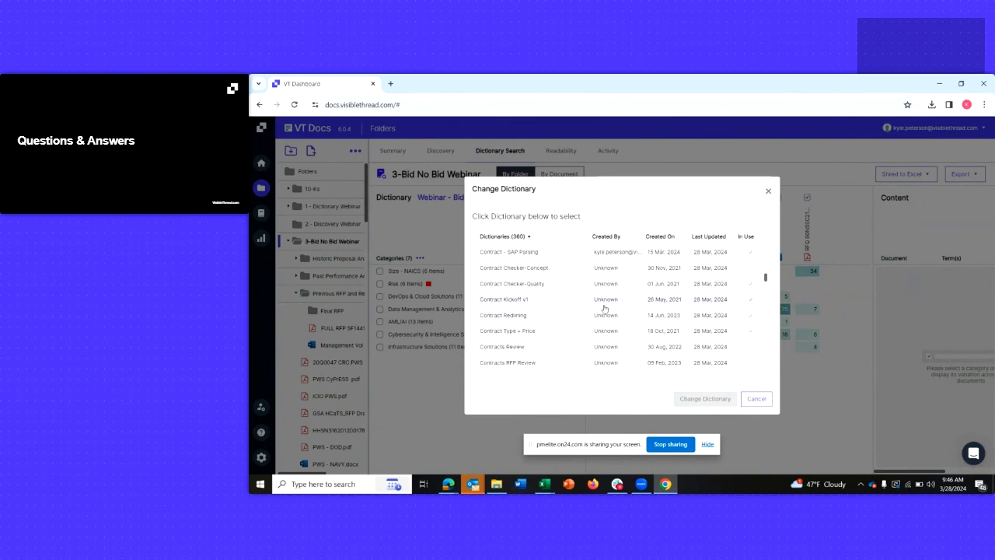
pyautogui.scroll(-5, 537, 288)
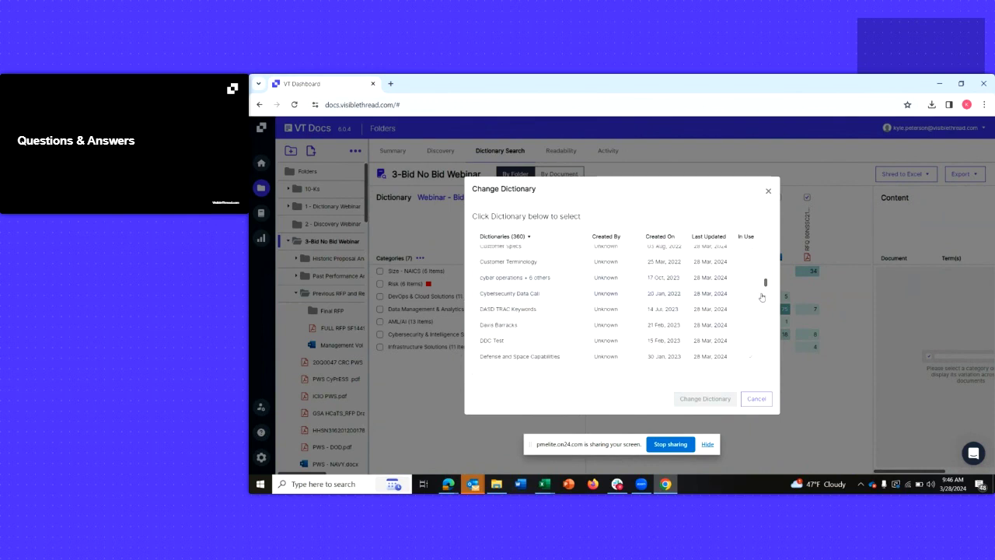
pyautogui.moveTo(767, 294); pyautogui.dragTo(765, 367)
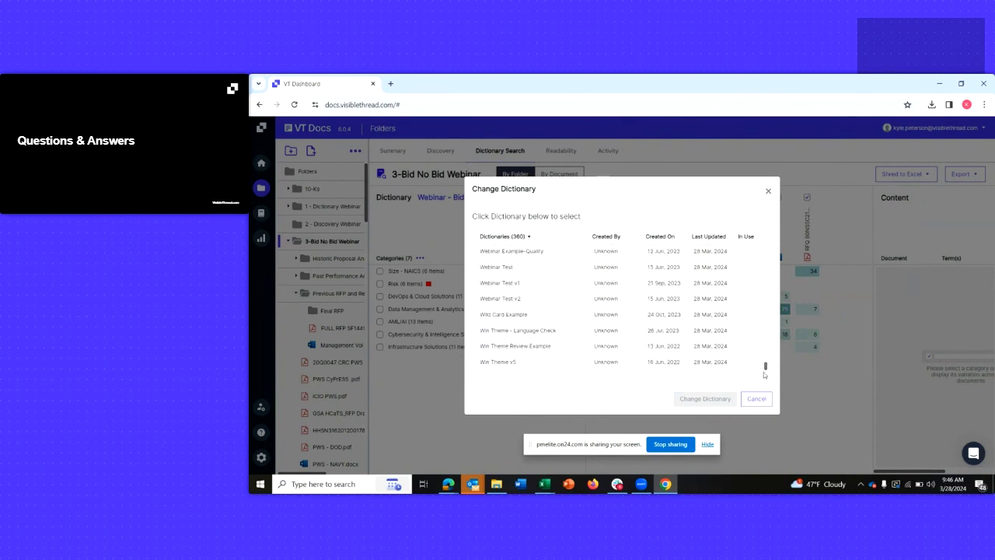
pyautogui.scroll(5, 548, 328)
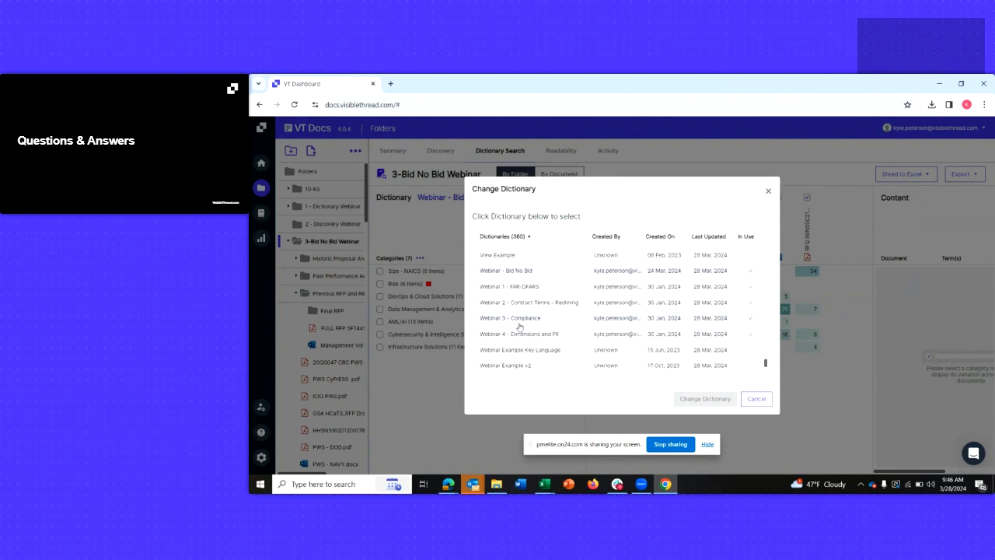
pyautogui.click(523, 288)
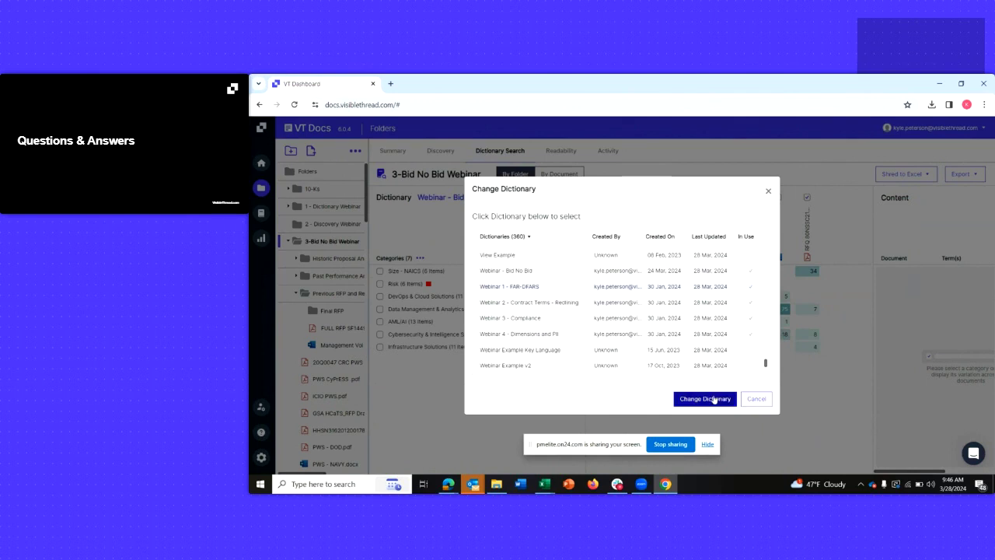
pyautogui.click(714, 399)
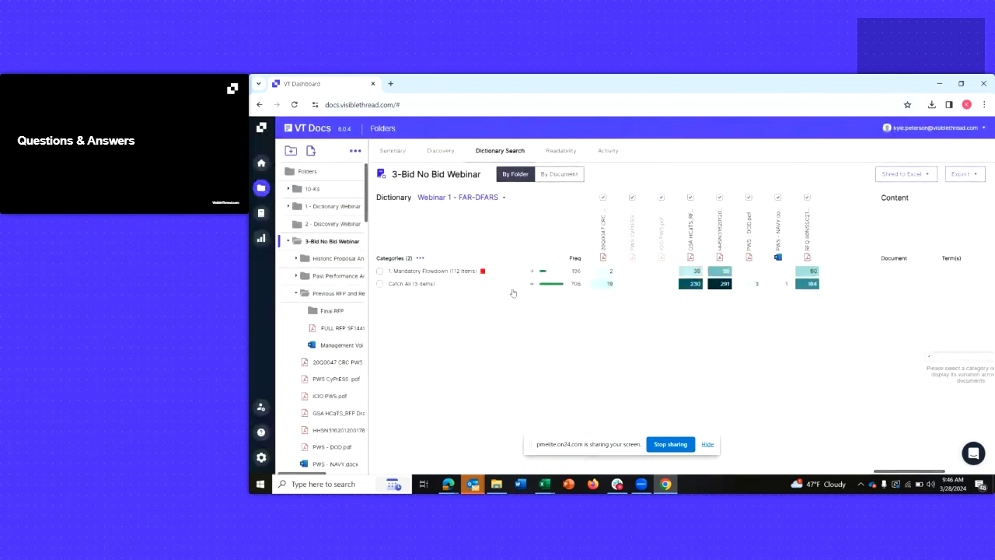
# - Expand the Mandatory Flowdown category and display the document matches for clause 52.222-26 in a wider content area
pyautogui.click(533, 272)
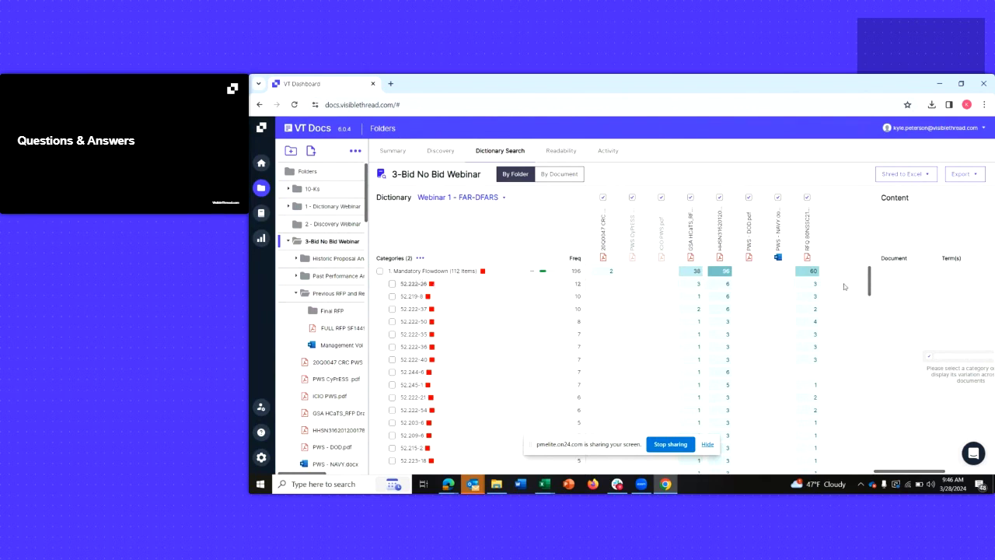
pyautogui.click(392, 283)
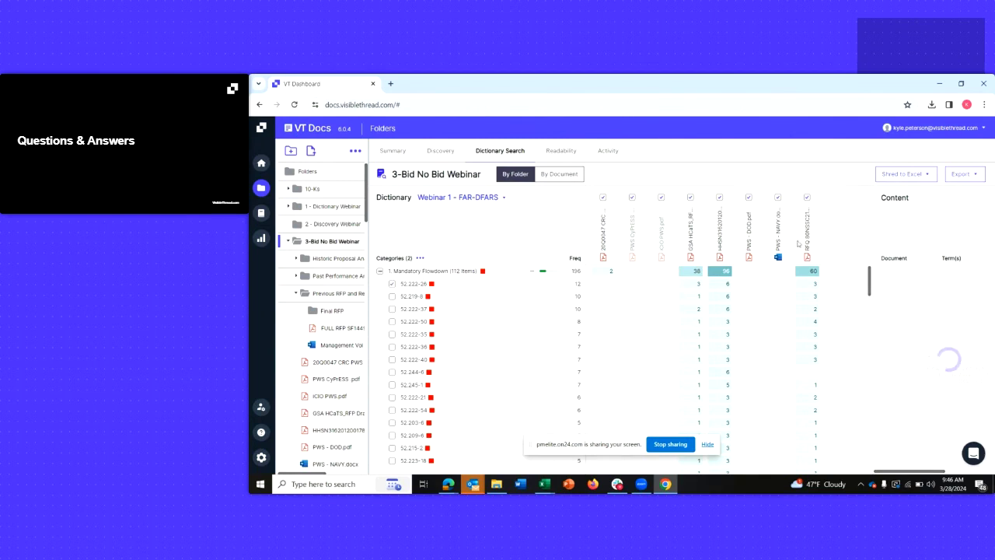
pyautogui.moveTo(870, 225); pyautogui.dragTo(805, 241)
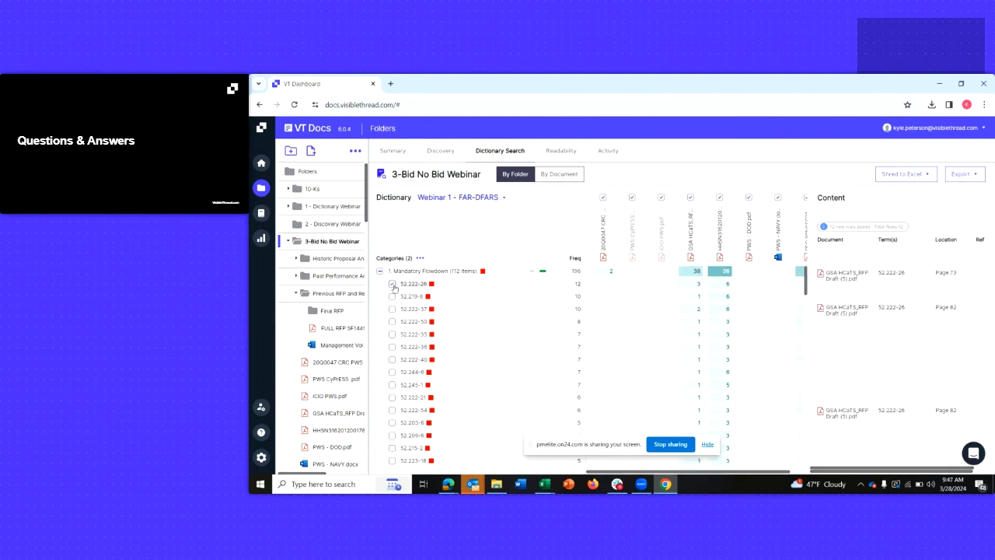
# - Examine the matches for clause 52.244-6 instead of 52.222-26, then clear the selection and collapse the Mandatory Flowdown category
pyautogui.click(392, 283)
pyautogui.click(392, 372)
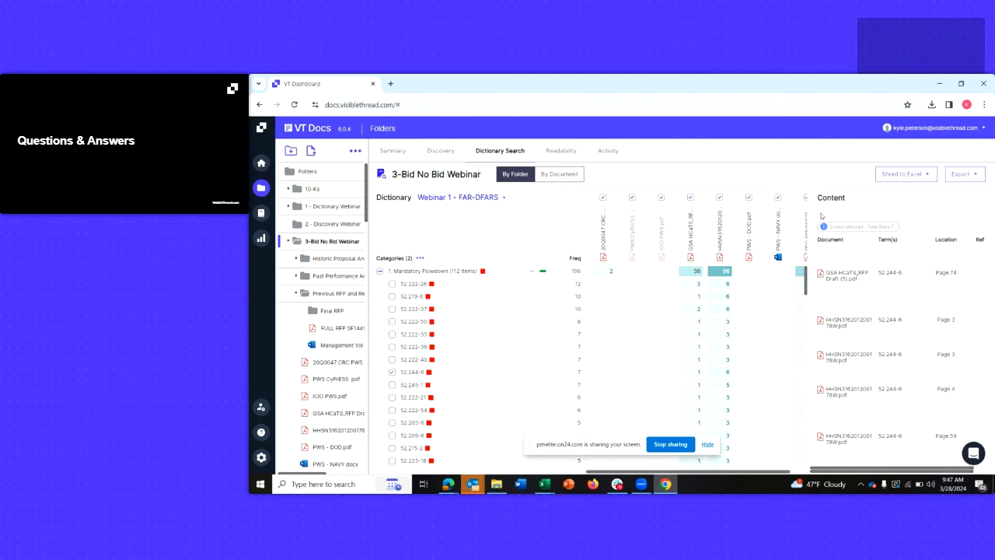
pyautogui.moveTo(805, 225); pyautogui.dragTo(630, 242)
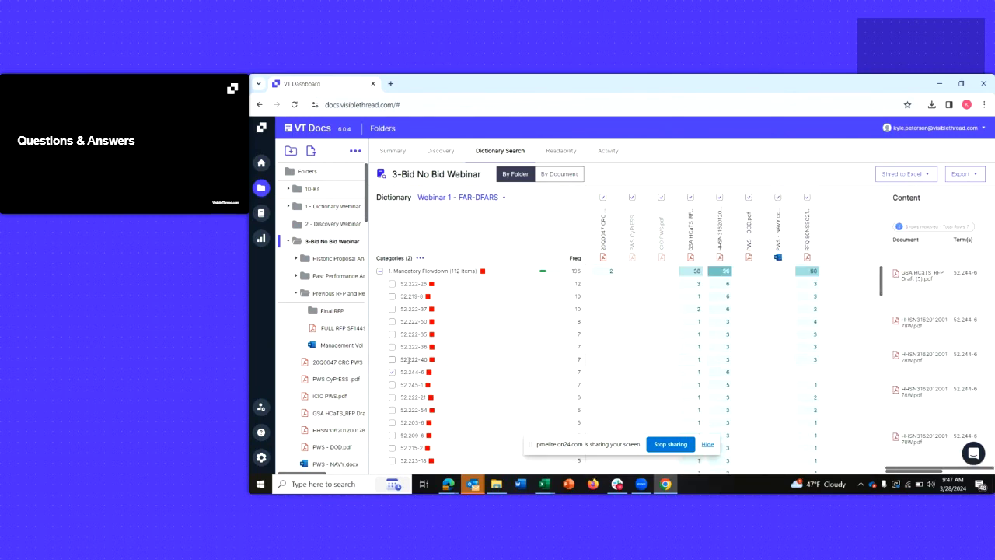
pyautogui.click(393, 374)
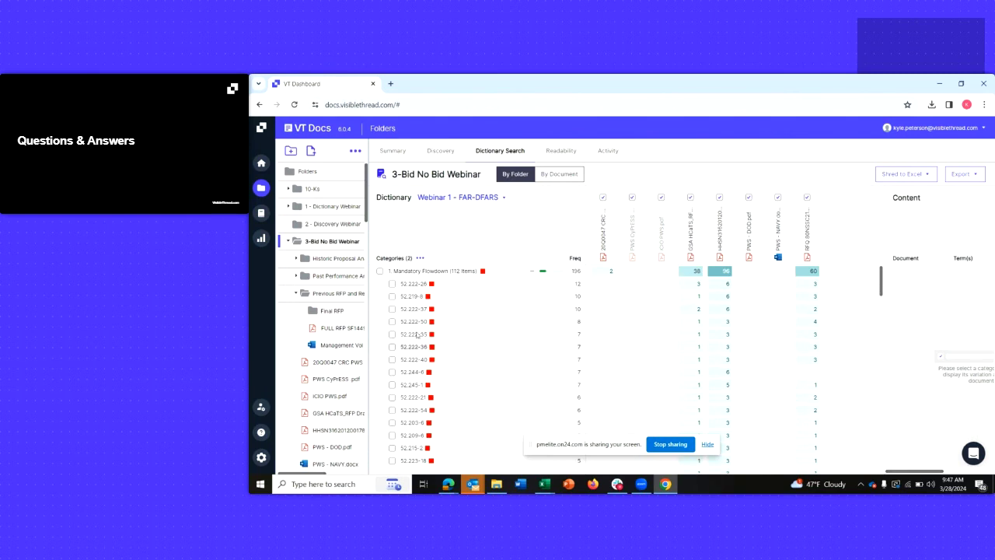
pyautogui.click(532, 271)
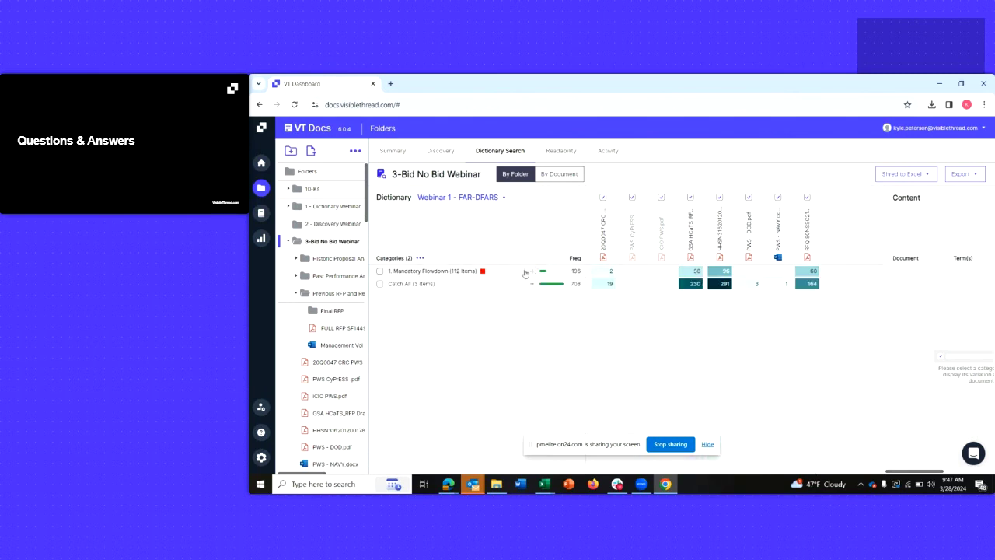
# - Expand the Catch All category and examine the passages matching the wildcard terms 52.###-## and 52.###-#
pyautogui.click(532, 284)
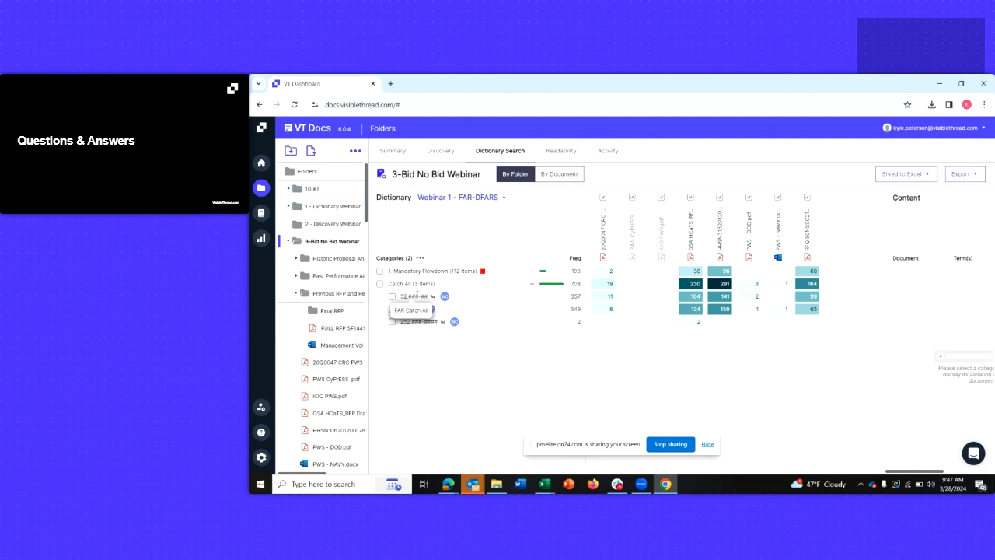
pyautogui.moveTo(882, 211); pyautogui.dragTo(842, 210)
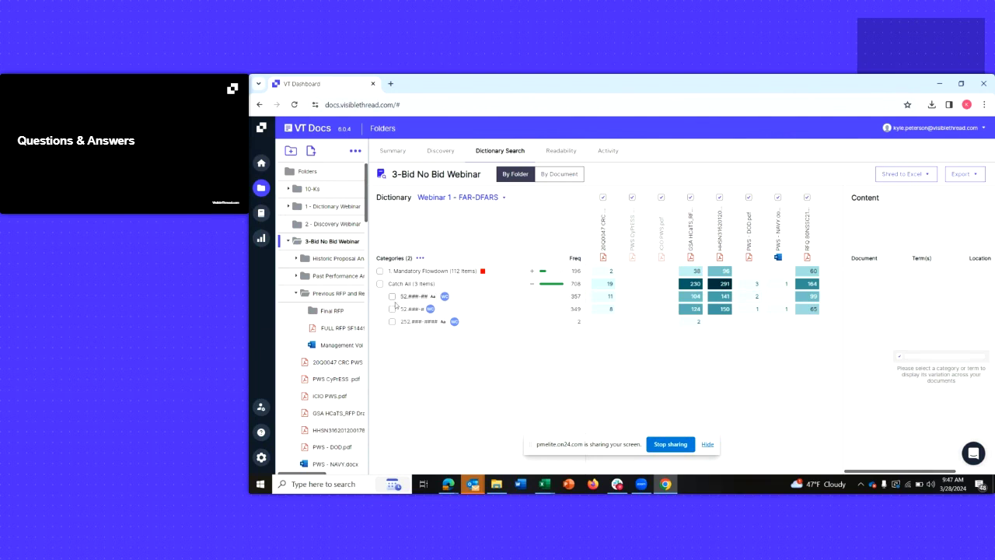
pyautogui.click(392, 297)
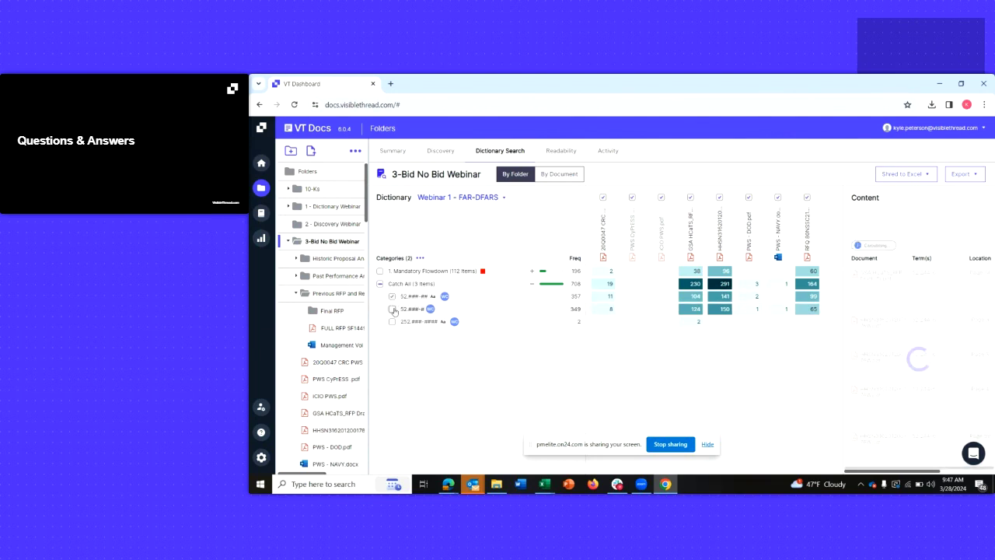
pyautogui.click(393, 309)
pyautogui.moveTo(843, 220); pyautogui.dragTo(654, 247)
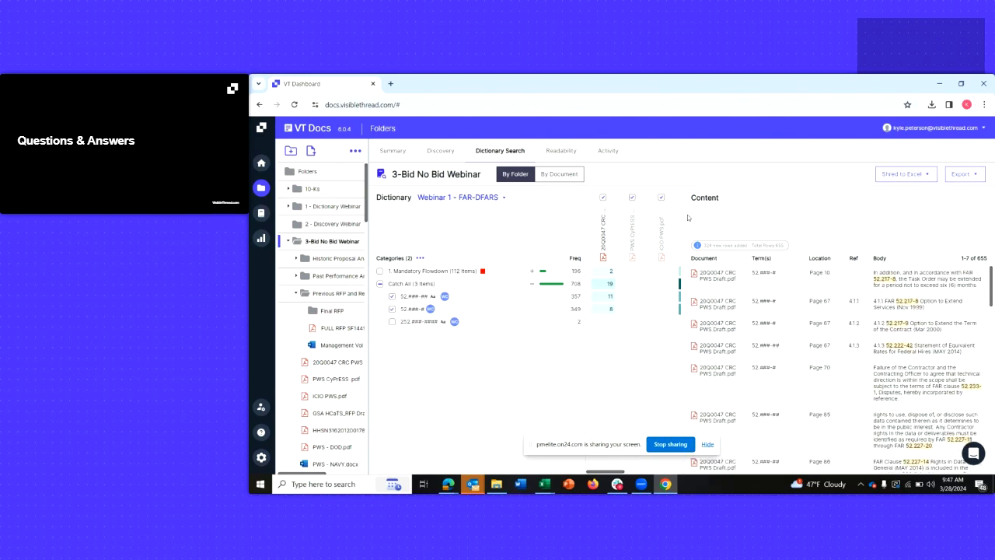
pyautogui.moveTo(686, 218); pyautogui.dragTo(826, 218)
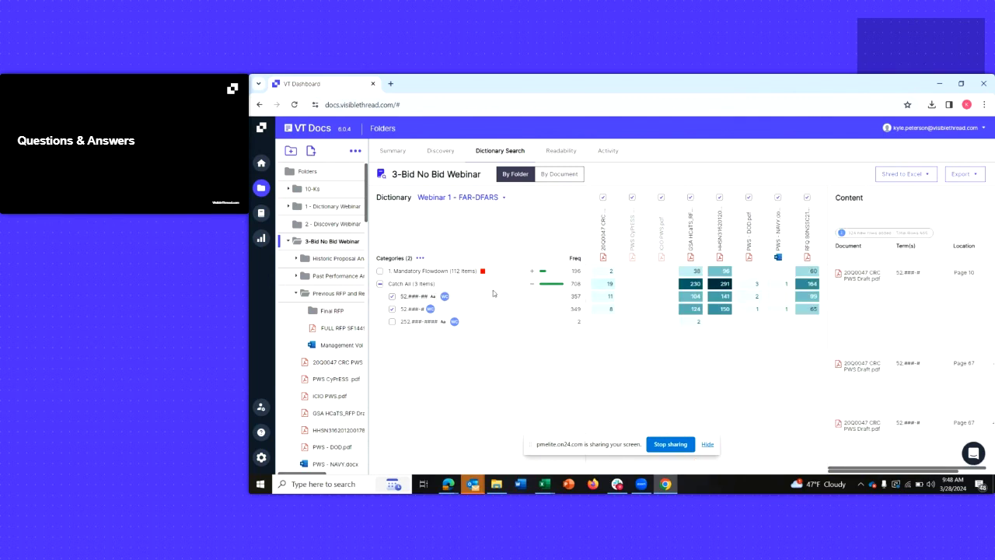
# - Change the folder's search dictionary to Webinar 4 - Dimensions and PII
pyautogui.click(493, 198)
pyautogui.click(485, 213)
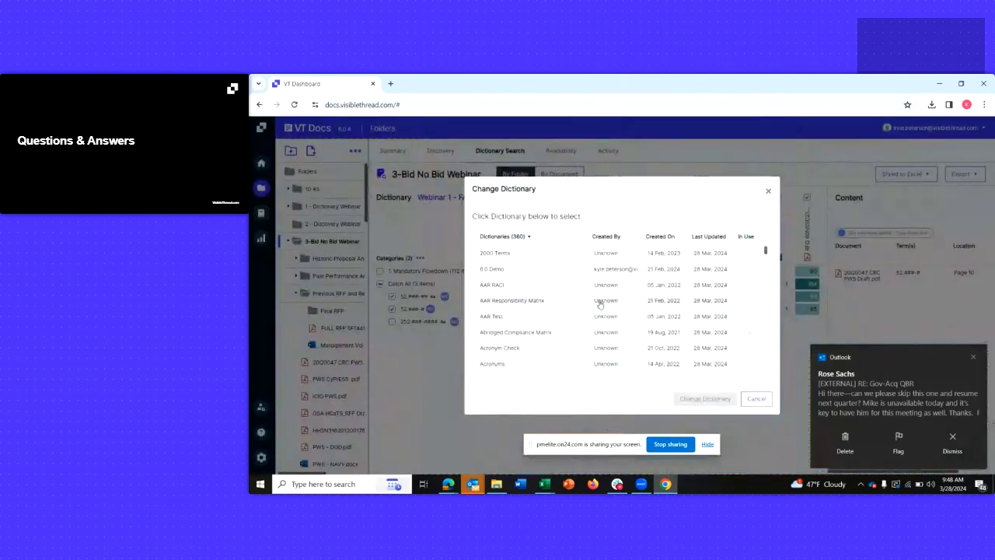
pyautogui.moveTo(765, 249); pyautogui.dragTo(763, 349)
pyautogui.scroll(-5, 596, 312)
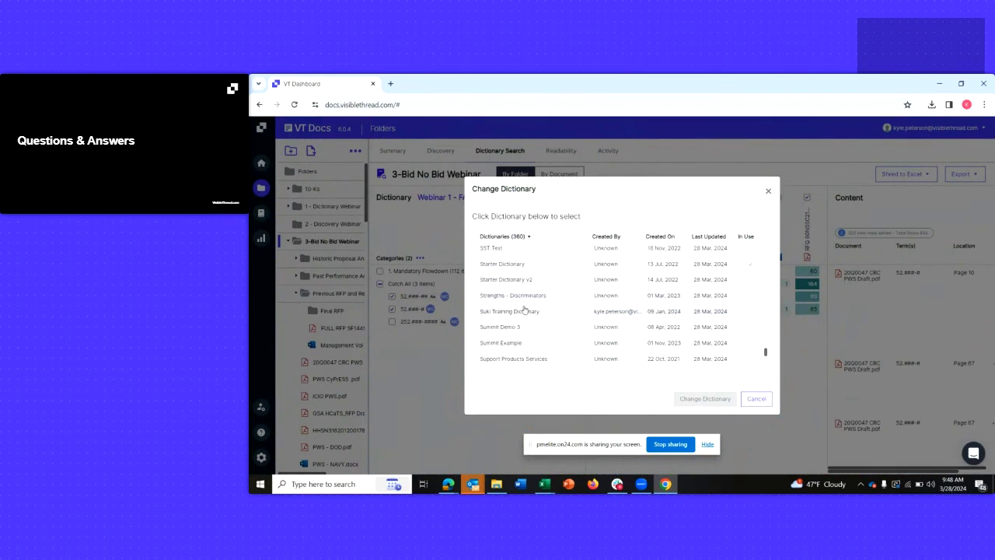
pyautogui.scroll(-5, 521, 309)
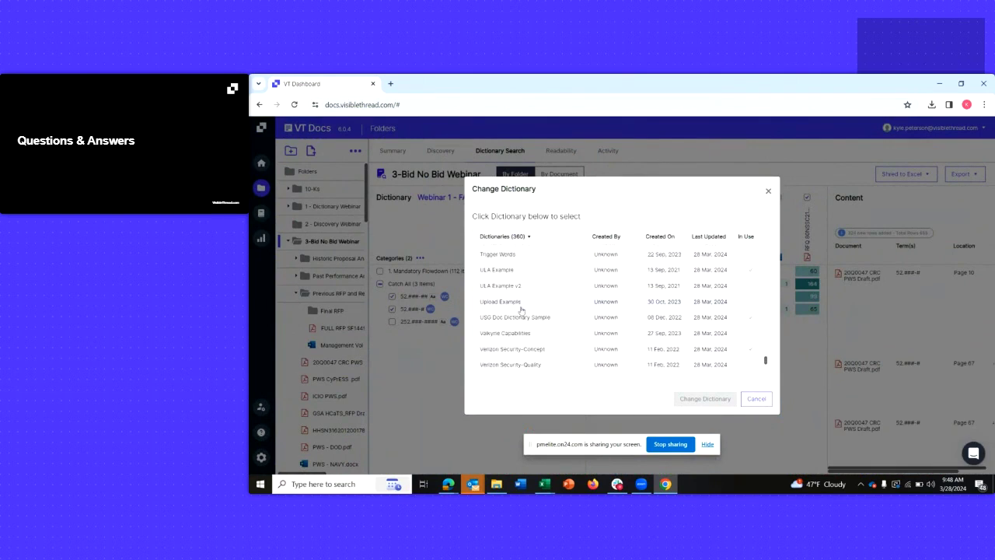
pyautogui.scroll(2, 521, 315)
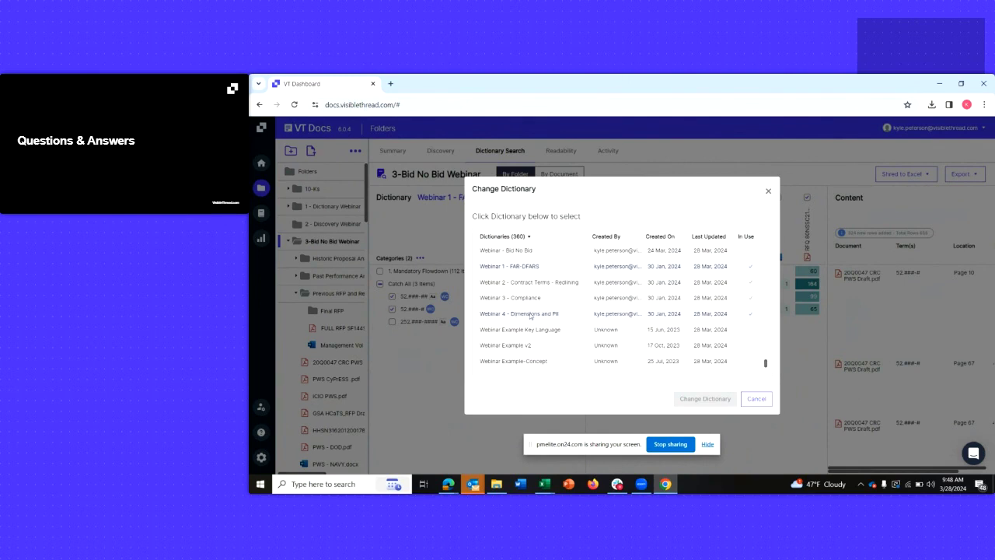
pyautogui.click(538, 316)
pyautogui.click(706, 398)
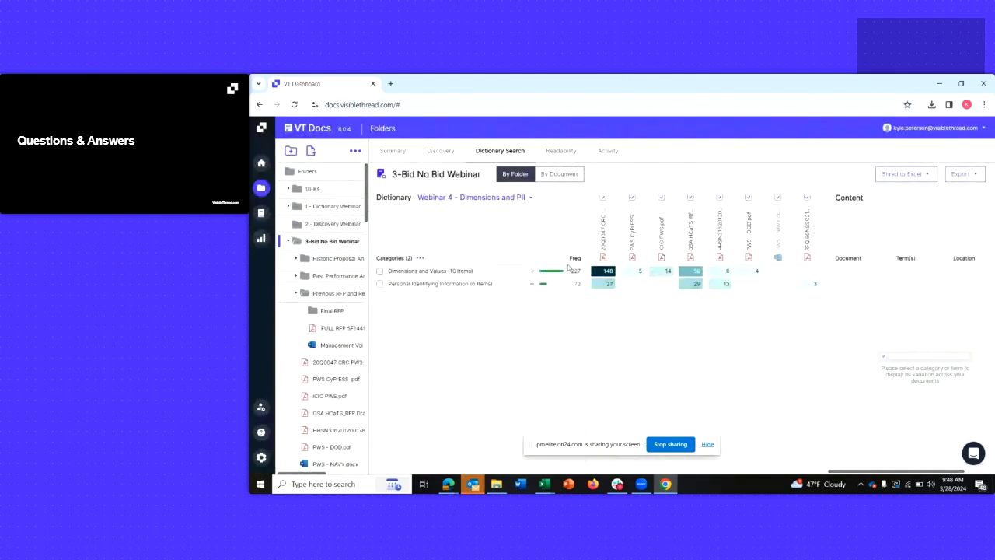
# - Expand the Dimensions and Values category and examine the passages matching the % term
pyautogui.moveTo(583, 229); pyautogui.dragTo(563, 233)
pyautogui.click(511, 273)
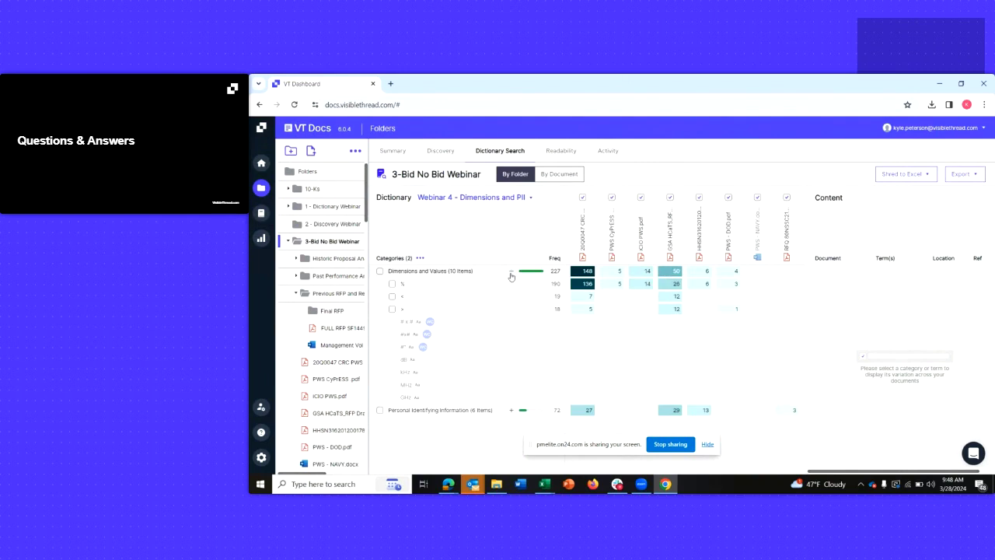
pyautogui.click(392, 284)
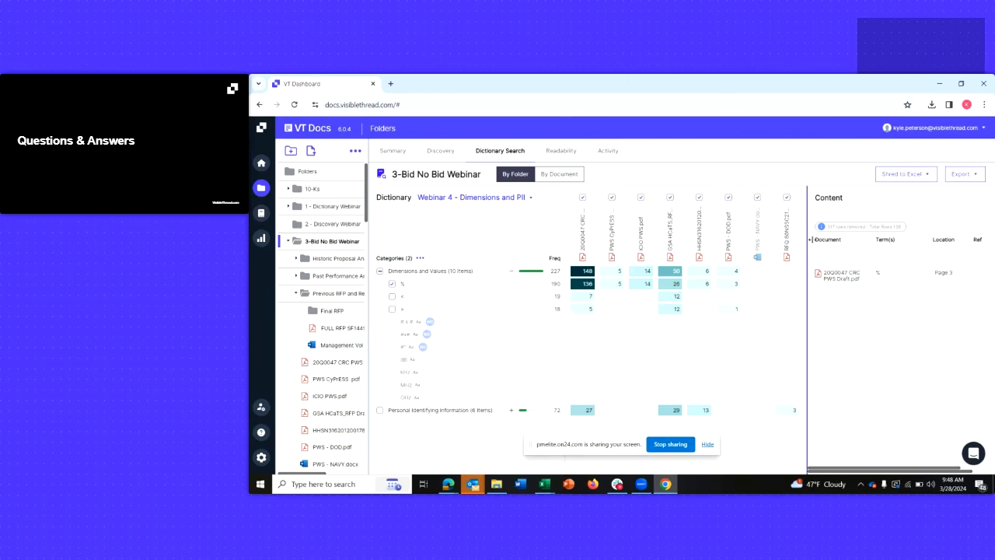
pyautogui.moveTo(805, 241); pyautogui.dragTo(612, 243)
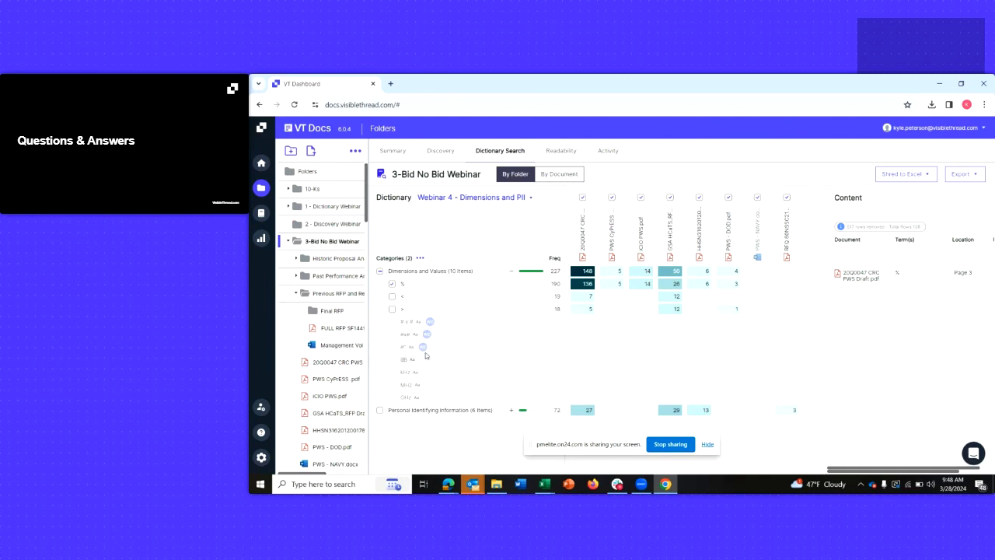
# - Expand the Personal Identifying Information category and examine the passages matching the phone number wildcard ###-###-####
pyautogui.click(511, 409)
pyautogui.scroll(-1, 440, 426)
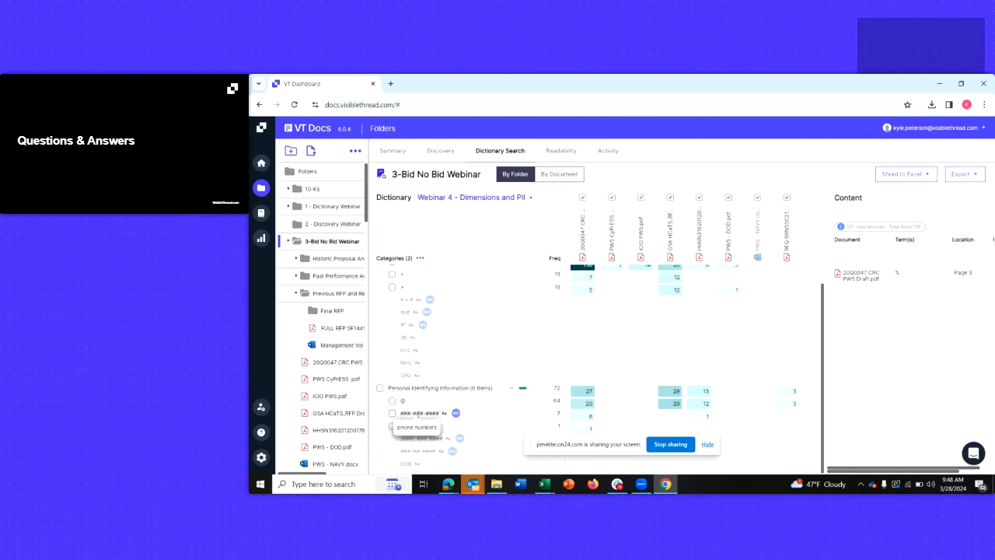
pyautogui.click(391, 414)
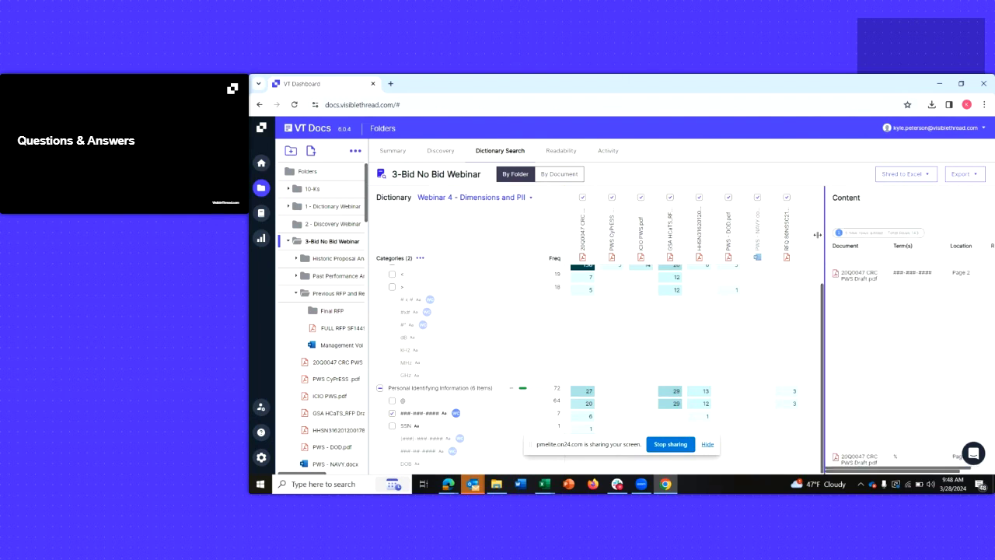
pyautogui.moveTo(826, 230); pyautogui.dragTo(662, 230)
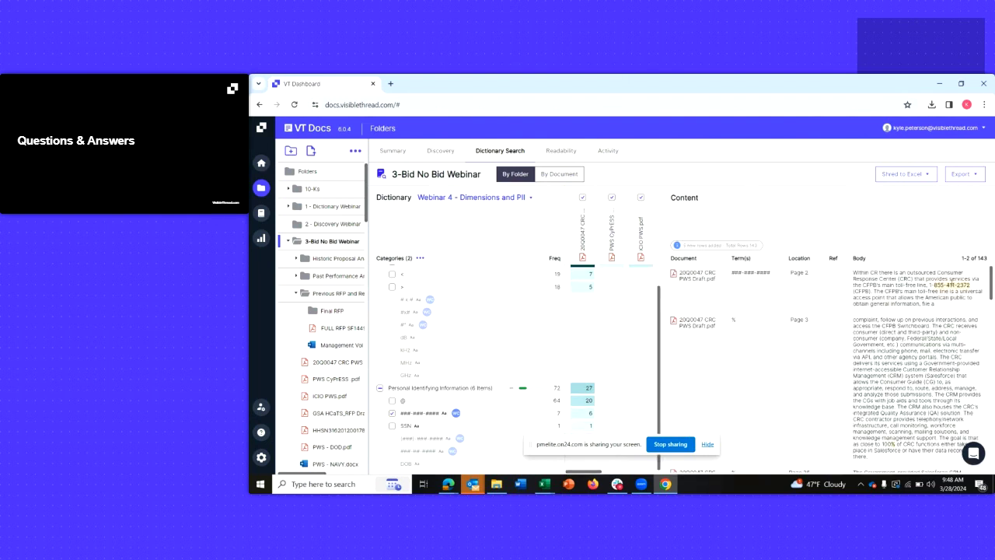
pyautogui.moveTo(935, 285); pyautogui.dragTo(971, 287)
pyautogui.click(971, 288)
pyautogui.scroll(-5, 881, 322)
pyautogui.scroll(-8, 882, 322)
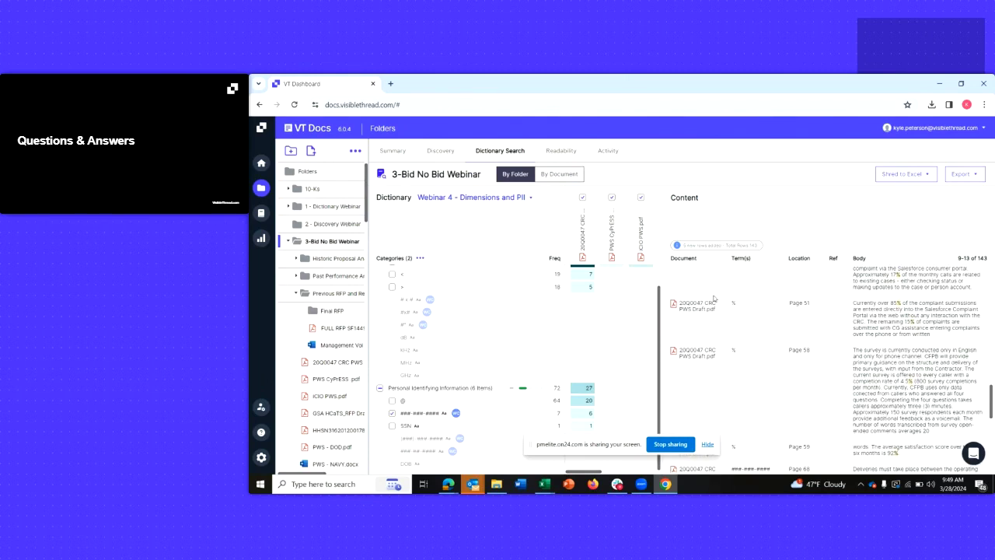
pyautogui.moveTo(845, 227); pyautogui.dragTo(822, 227)
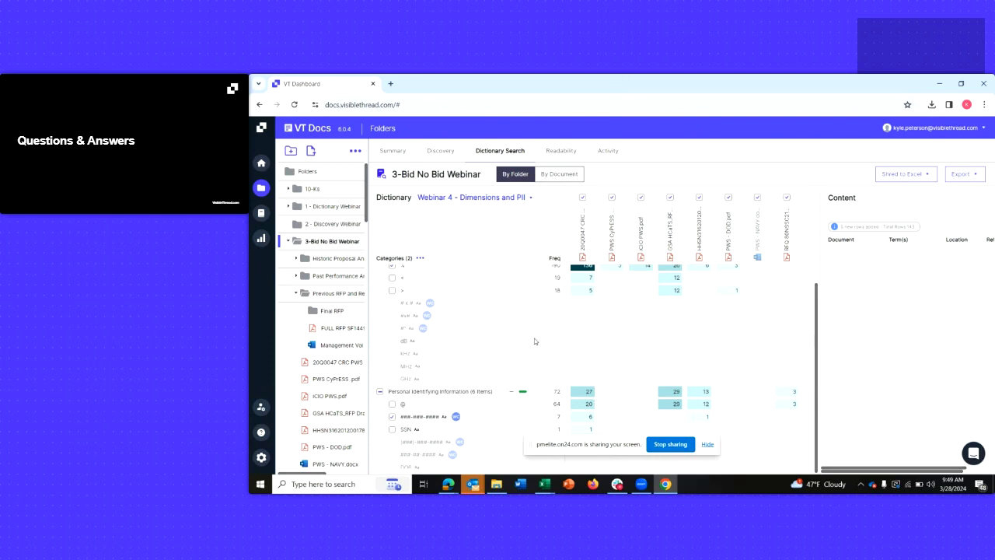
pyautogui.scroll(1, 427, 367)
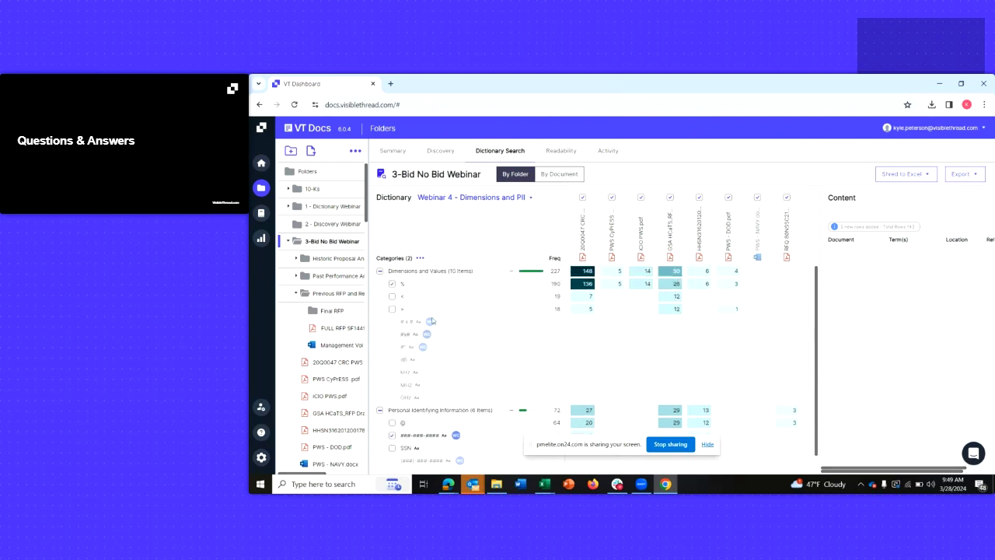